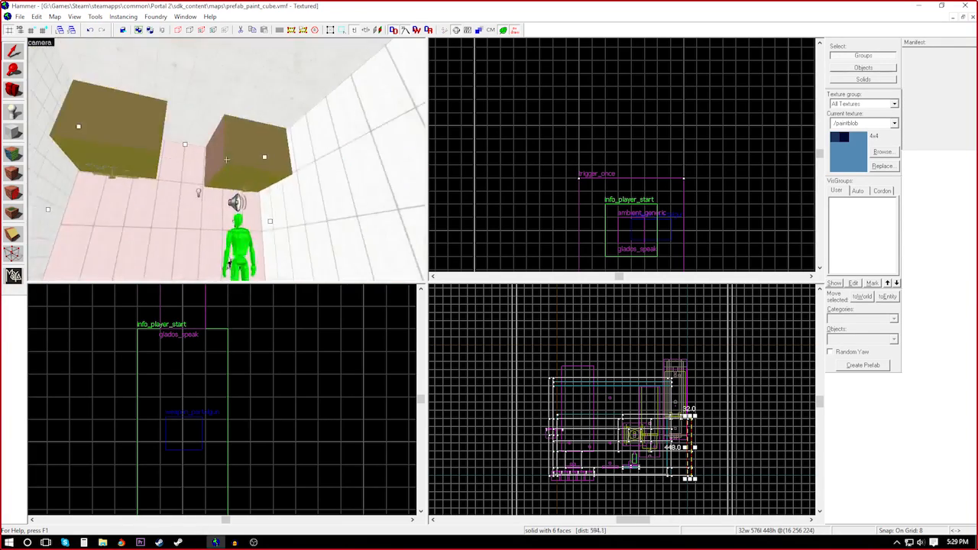
pyautogui.press('w')
pyautogui.press('w')
pyautogui.press('w')
pyautogui.press('z')
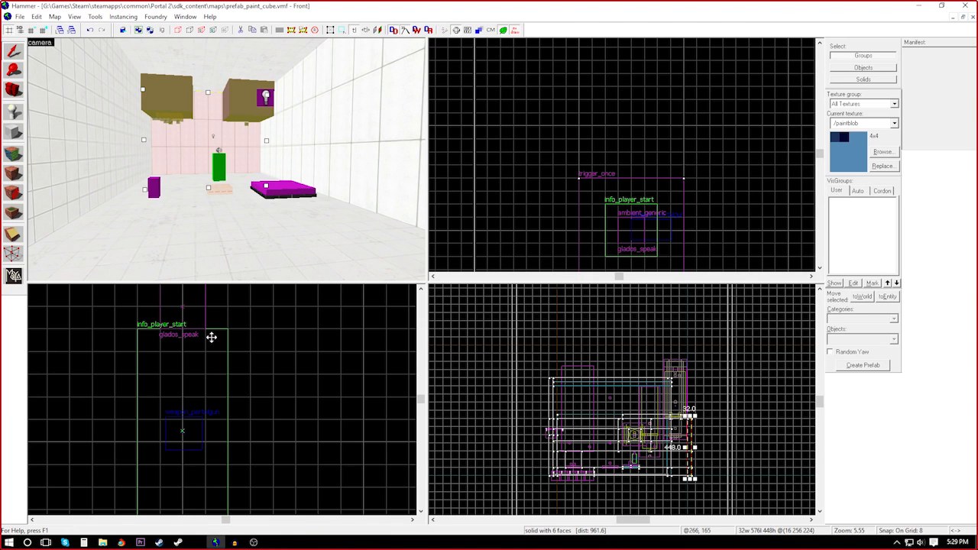
pyautogui.click(158, 543)
pyautogui.moveTo(143, 53)
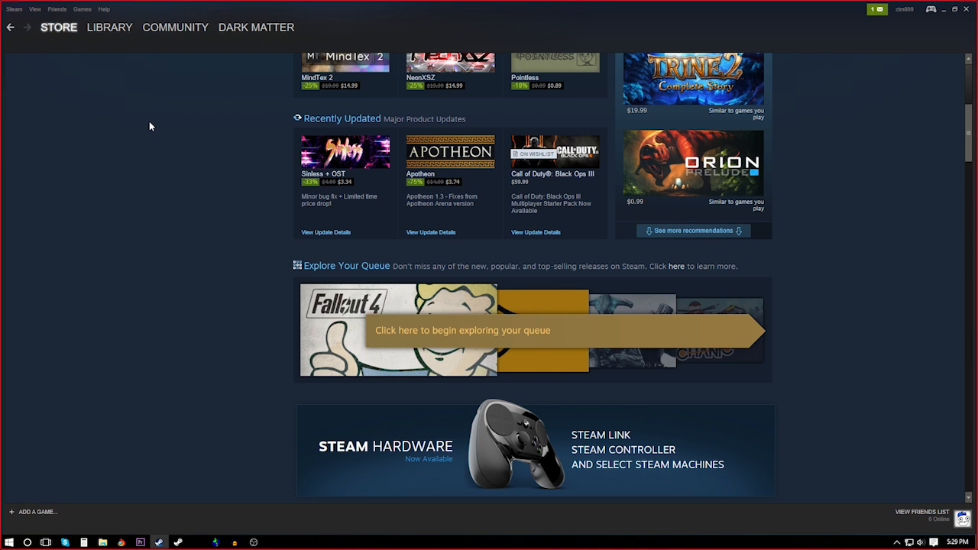
pyautogui.scroll(5, 149, 124)
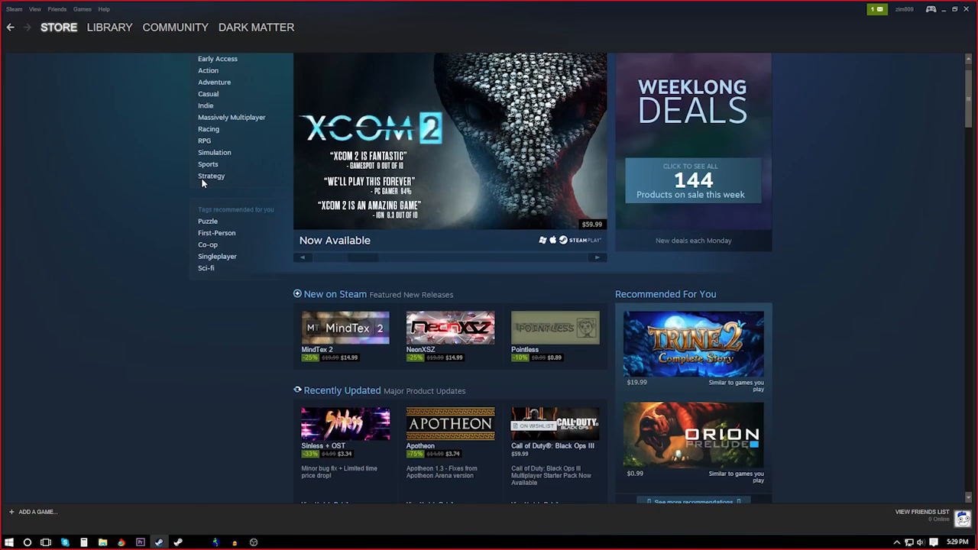
pyautogui.scroll(-5, 204, 186)
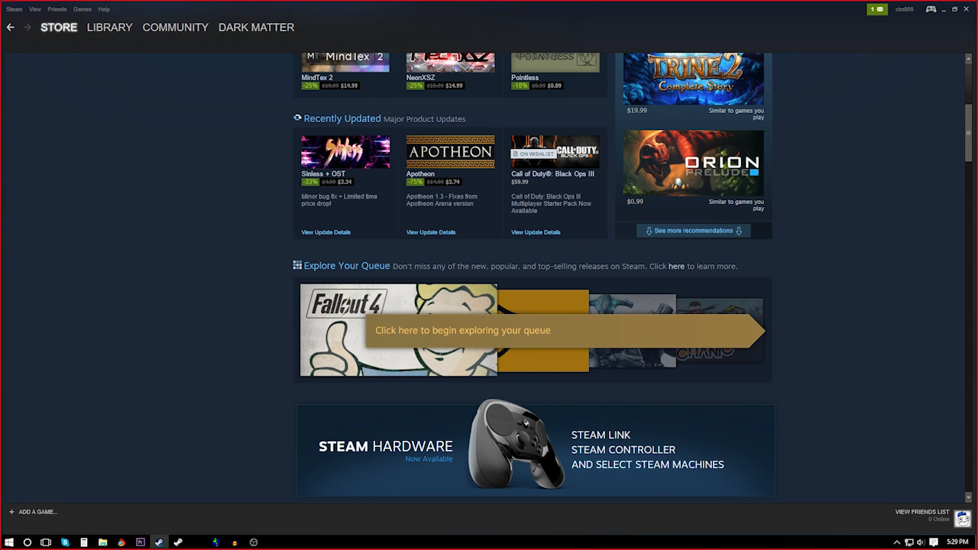
pyautogui.click(217, 542)
pyautogui.press('z')
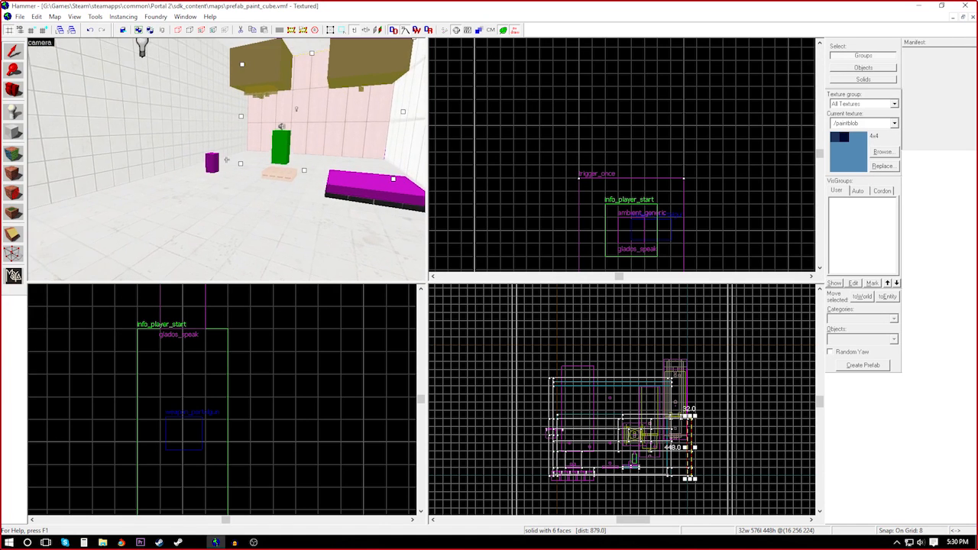
# Switch to Steam and show the Tools list of the library
pyautogui.click(159, 543)
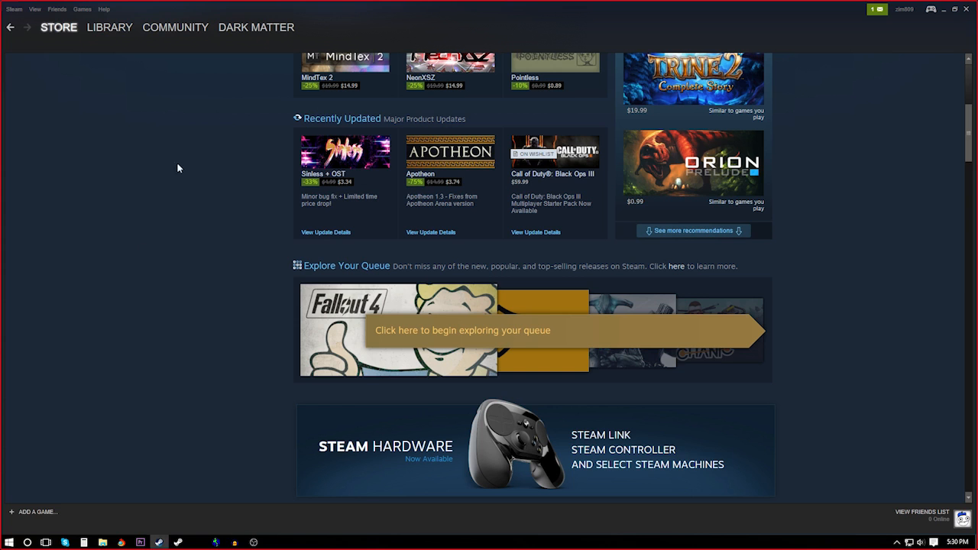
pyautogui.moveTo(93, 27)
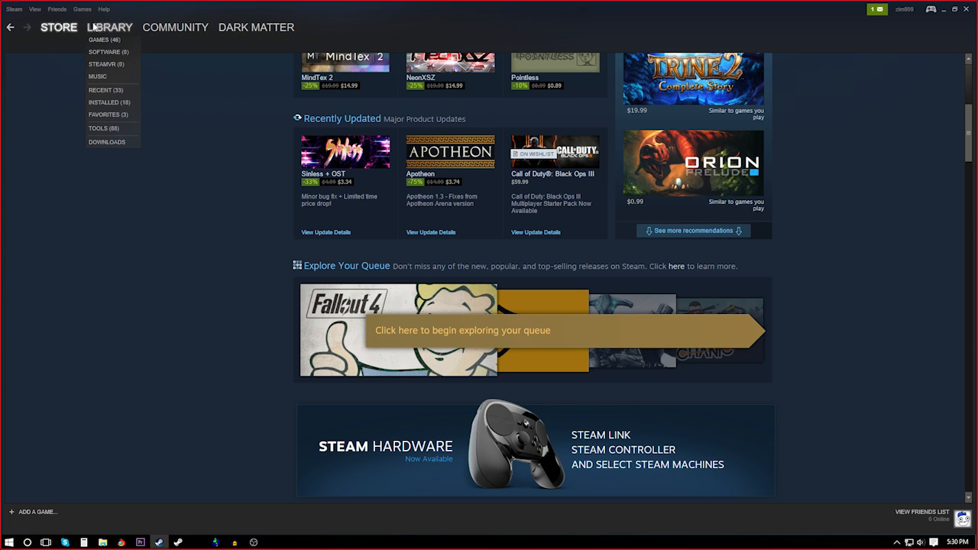
pyautogui.click(103, 127)
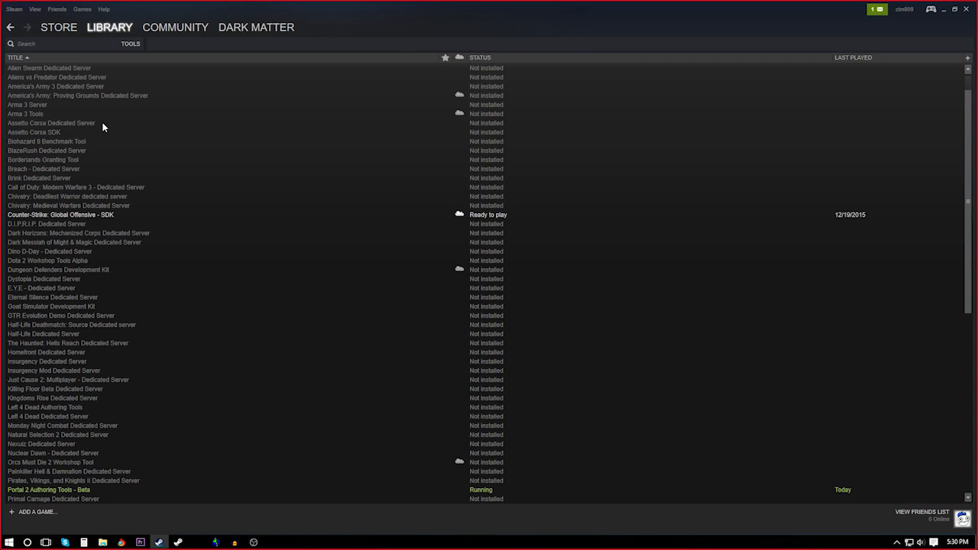
# Browse the installed tools in the list and select Portal 2 Authoring Tools - Beta
pyautogui.click(117, 214)
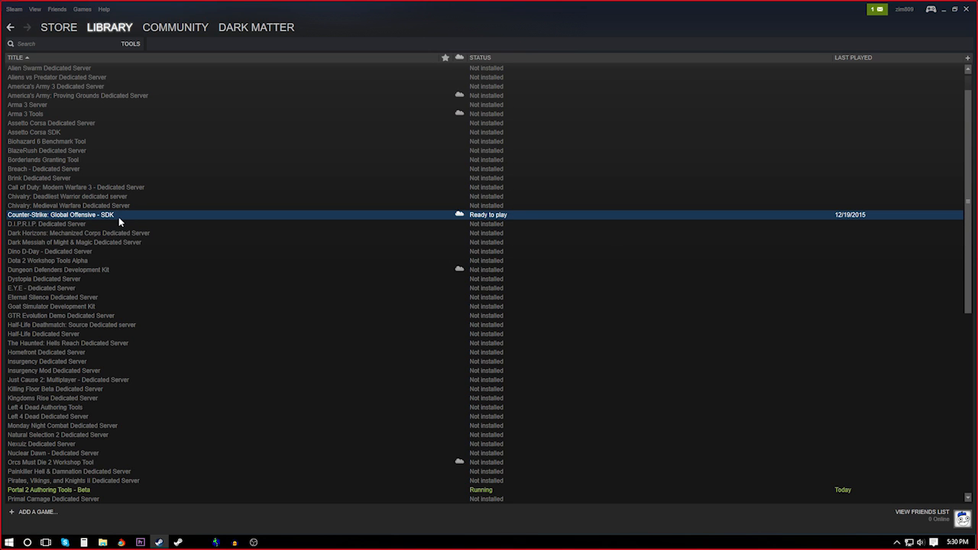
pyautogui.scroll(-4, 118, 218)
pyautogui.scroll(3, 118, 218)
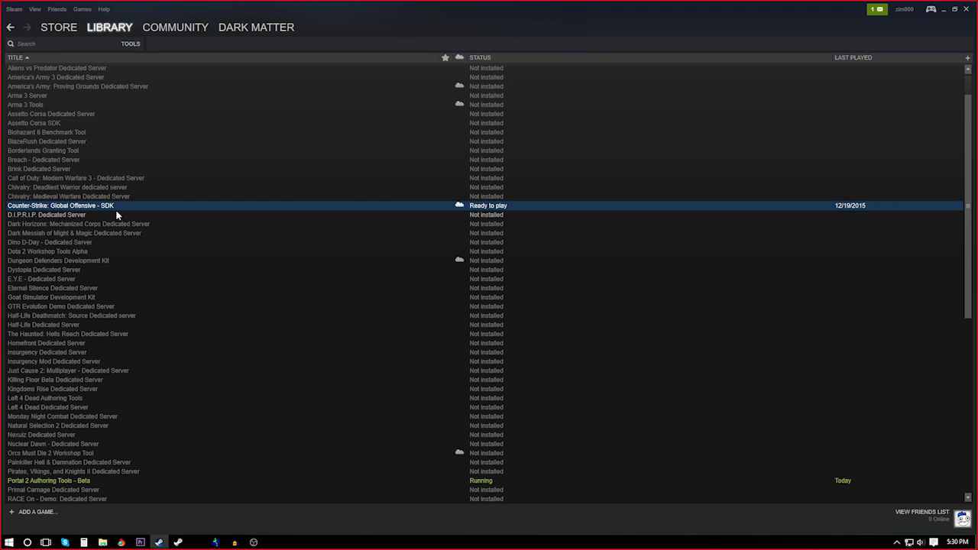
pyautogui.scroll(-6, 116, 216)
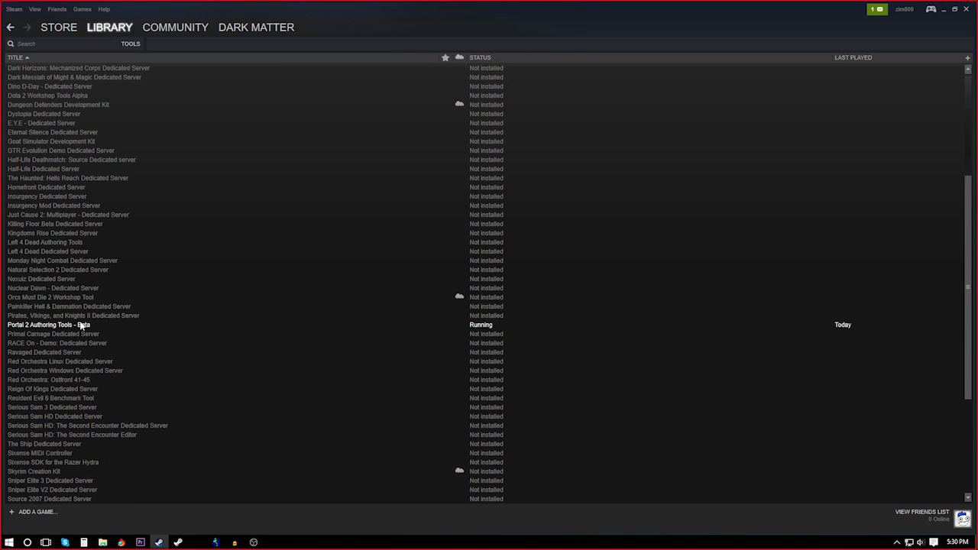
pyautogui.click(130, 323)
pyautogui.click(145, 298)
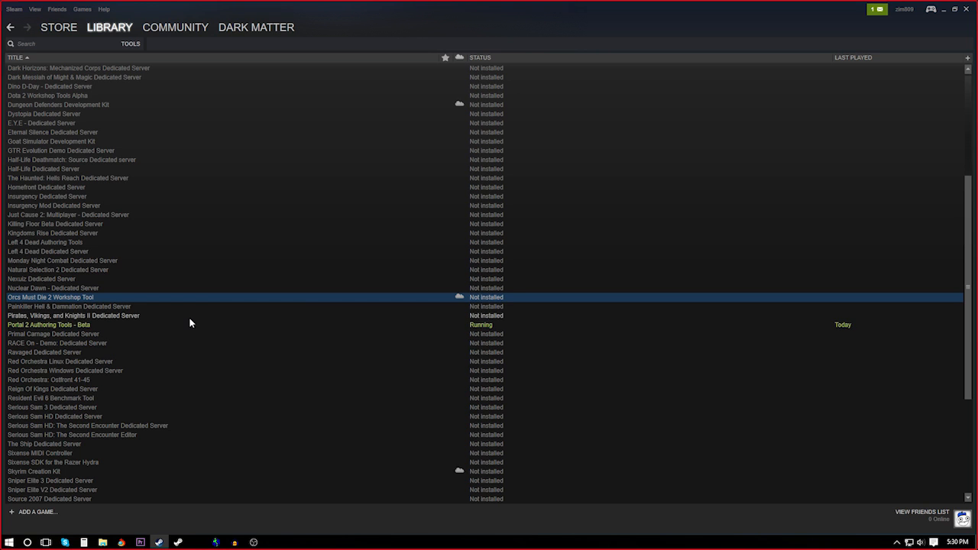
pyautogui.scroll(7, 185, 328)
pyautogui.scroll(-9, 186, 328)
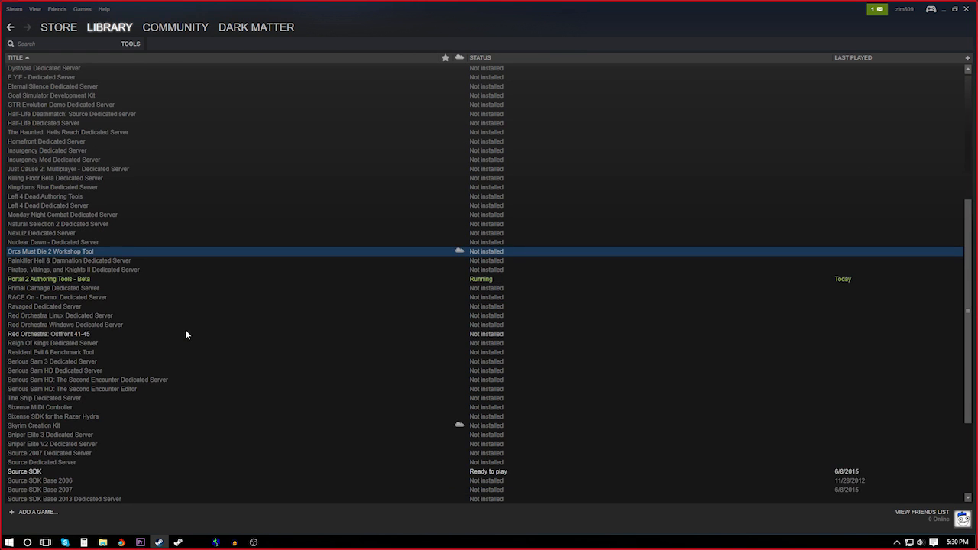
pyautogui.scroll(8, 185, 329)
pyautogui.scroll(-3, 191, 332)
pyautogui.scroll(-5, 192, 338)
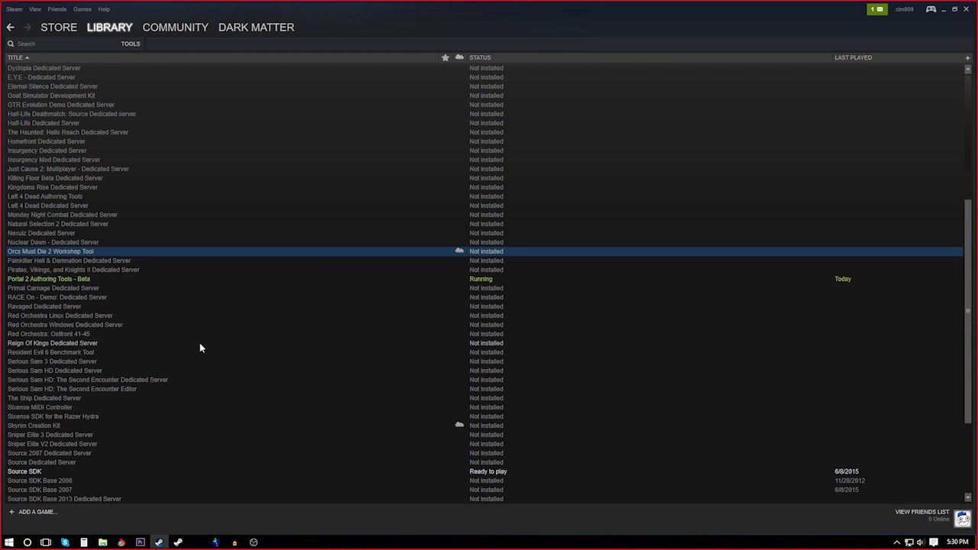
pyautogui.click(131, 280)
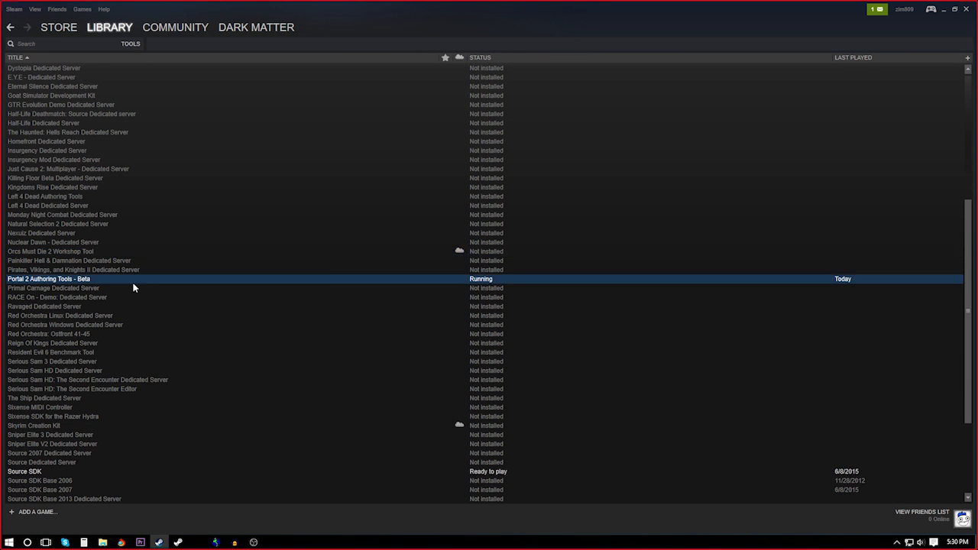
# Bring up the Portal 2 Authoring Tools launcher and open Hammer World Editor from it
pyautogui.click(178, 542)
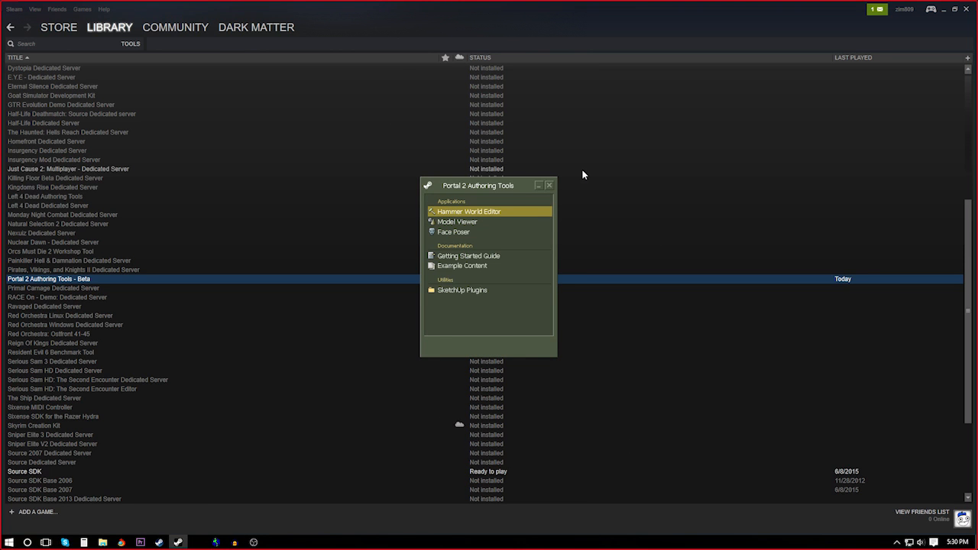
pyautogui.moveTo(499, 185)
pyautogui.mouseDown()
pyautogui.moveTo(512, 180)
pyautogui.moveTo(506, 191)
pyautogui.mouseUp()
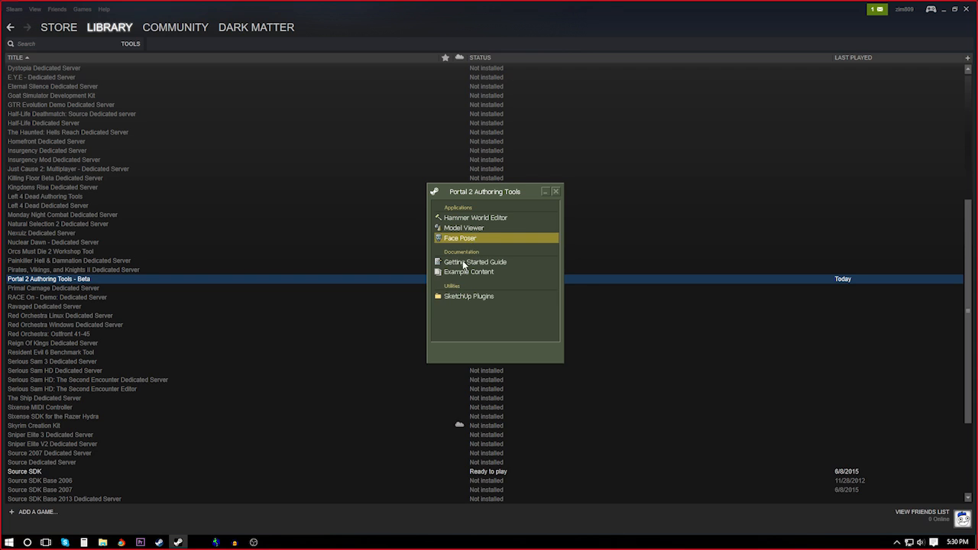
pyautogui.click(481, 219)
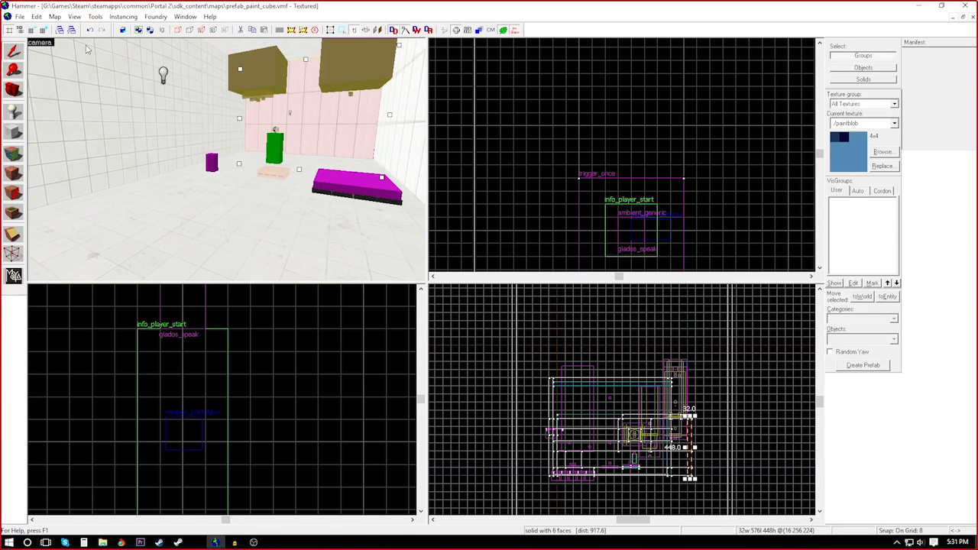
# Close the open map windows in Hammer and create a new empty map
pyautogui.click(973, 17)
pyautogui.click(972, 17)
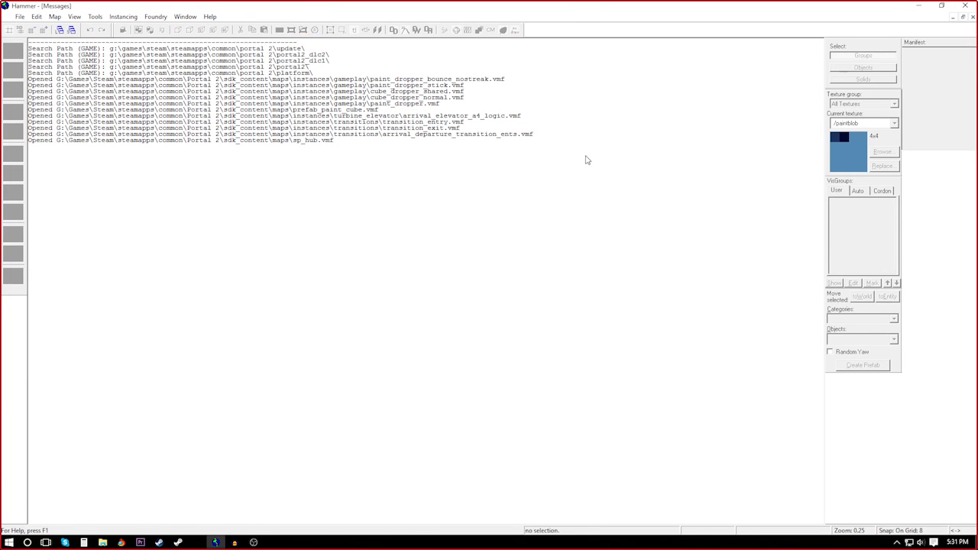
pyautogui.click(20, 17)
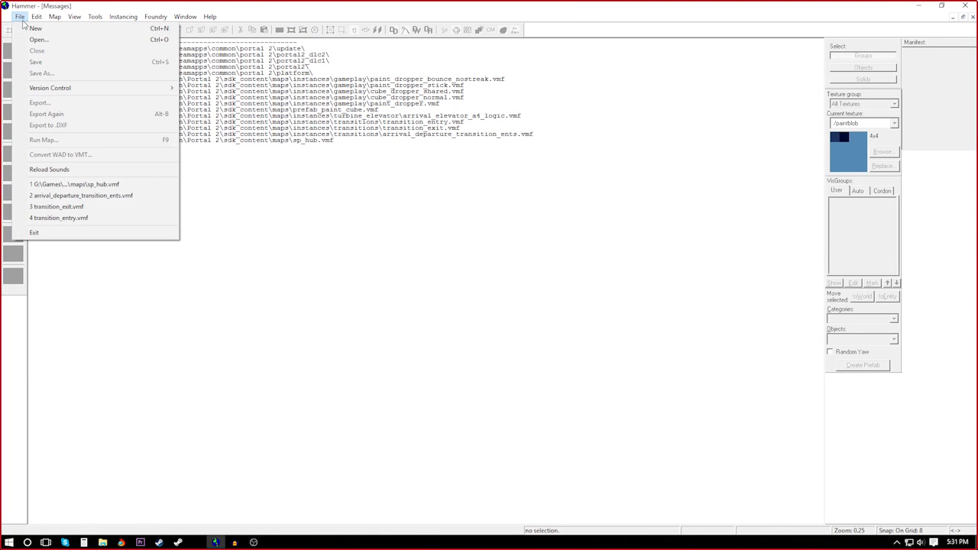
pyautogui.click(36, 29)
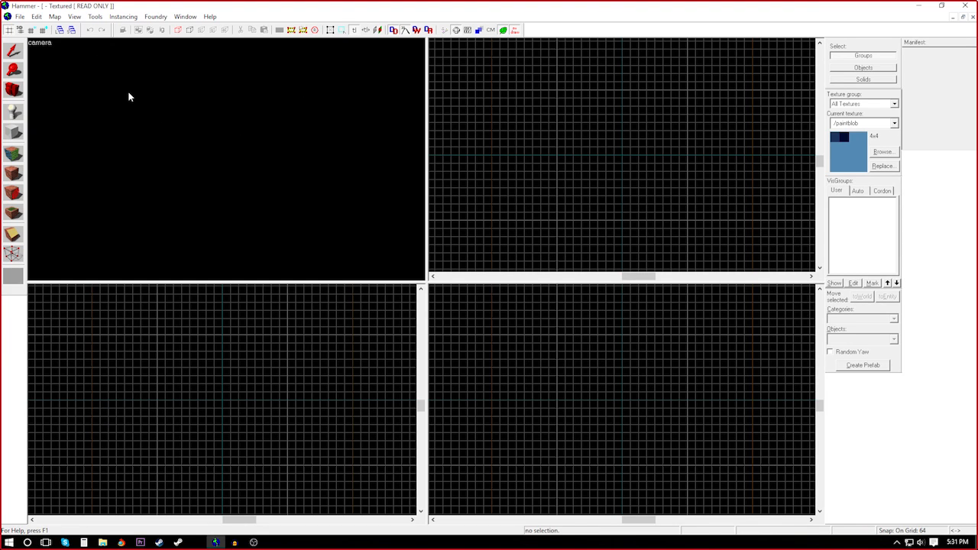
# Start saving the new map as a Valve Map File in the maps folder, ready for a file name
pyautogui.click(21, 17)
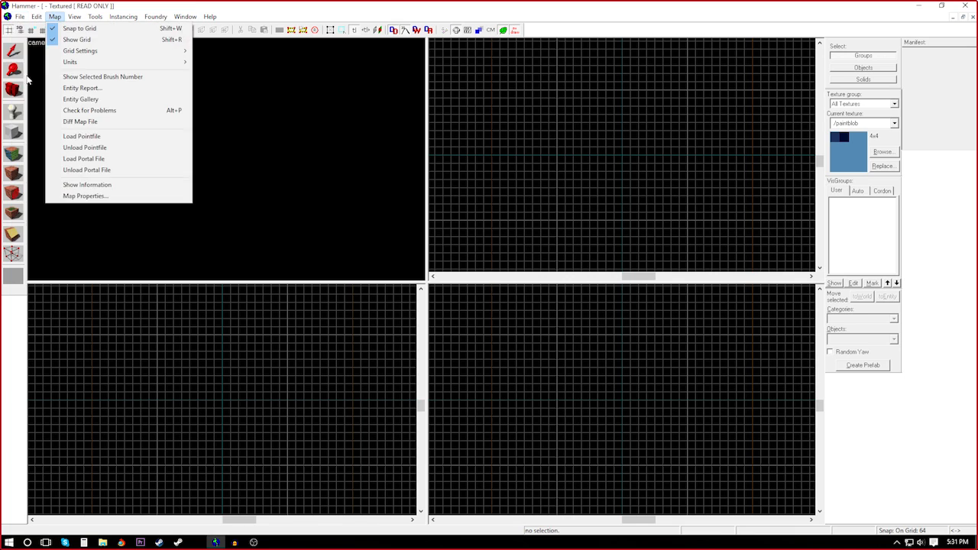
pyautogui.click(42, 74)
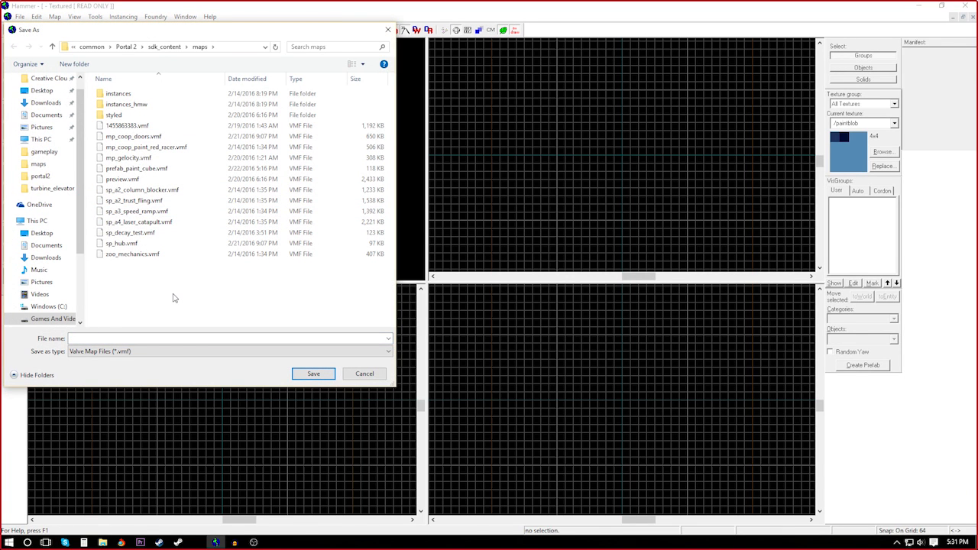
pyautogui.click(181, 337)
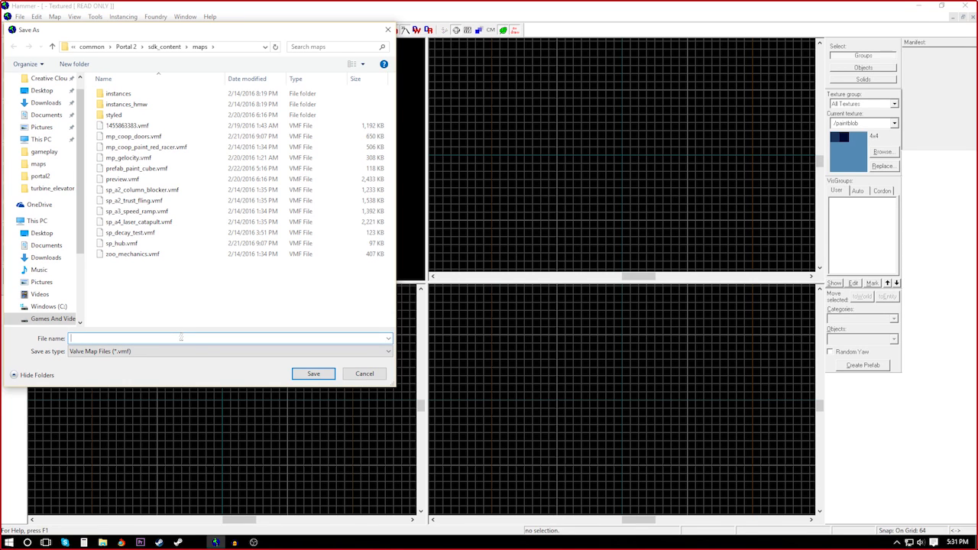
pyautogui.write('YoUtu')
pyautogui.press('BackSpace')
pyautogui.press('BackSpace')
pyautogui.press('BackSpace')
pyautogui.press('BackSpace')
pyautogui.press('BackSpace')
# Name the map file yeast and save it
pyautogui.write('yest')
pyautogui.press('Left')
pyautogui.press('Left')
pyautogui.write('a')
pyautogui.click(306, 373)
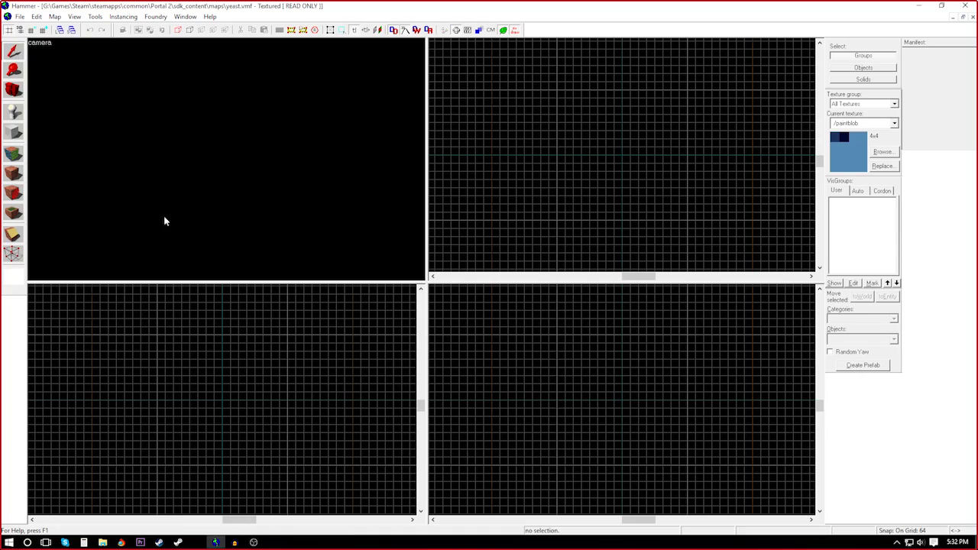
# Choose the dark 512x512 anim_wp/framework texture, create a 768 by 704 by 512 unit block with it, and deselect the block
pyautogui.click(883, 151)
pyautogui.doubleClick(363, 136)
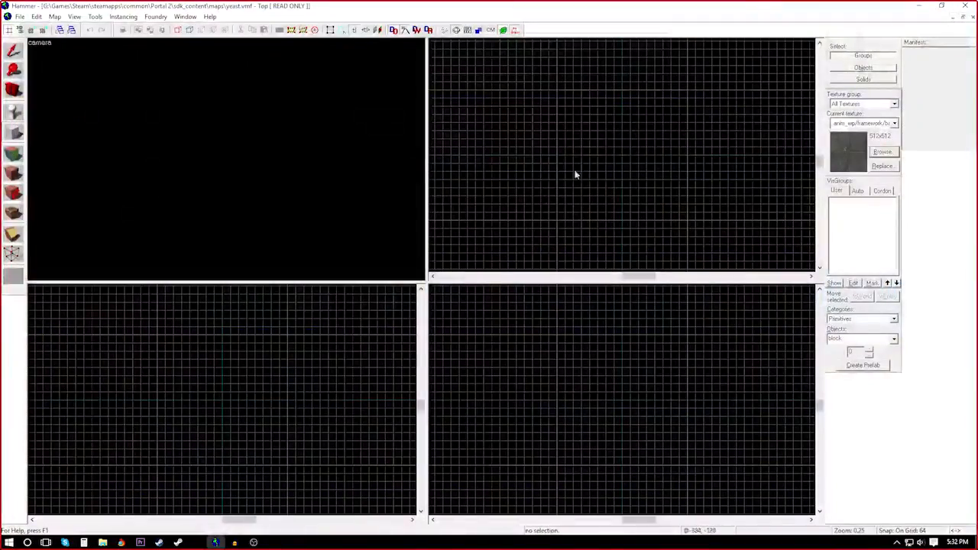
pyautogui.moveTo(591, 402); pyautogui.dragTo(591, 458)
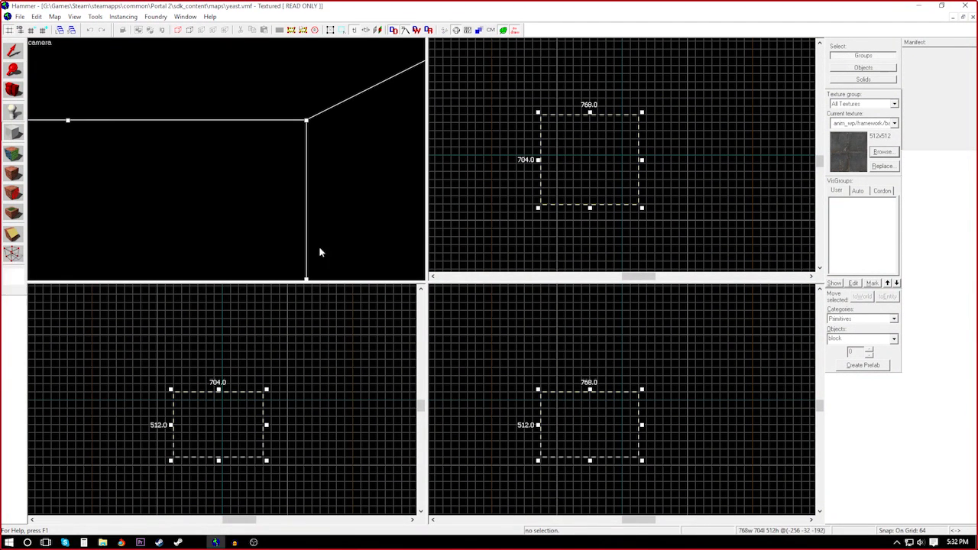
pyautogui.press('Return')
pyautogui.press('z')
pyautogui.press('s')
pyautogui.press('s')
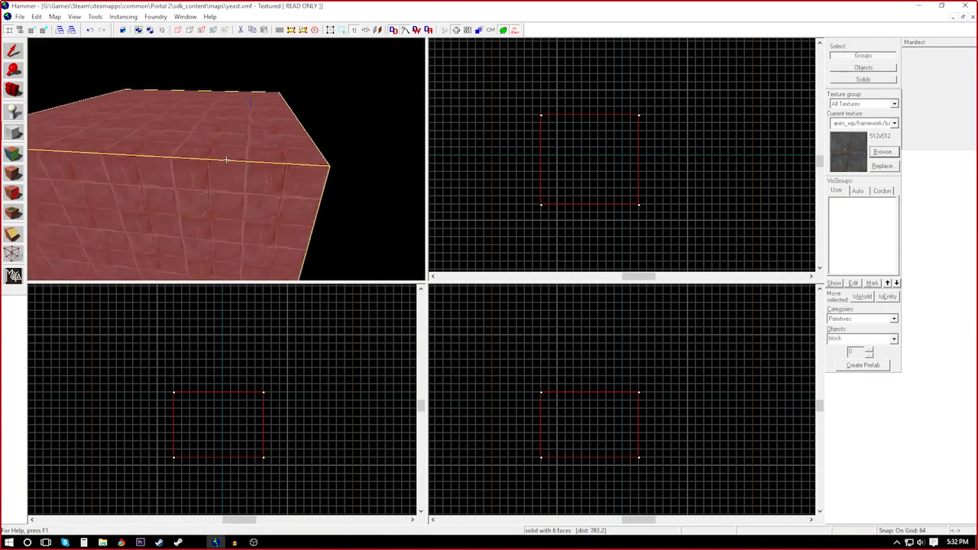
pyautogui.press('z')
pyautogui.click(13, 51)
pyautogui.click(373, 125)
# Examine the textured block from different sides and distances in the 3D camera view
pyautogui.press('z')
pyautogui.press('w')
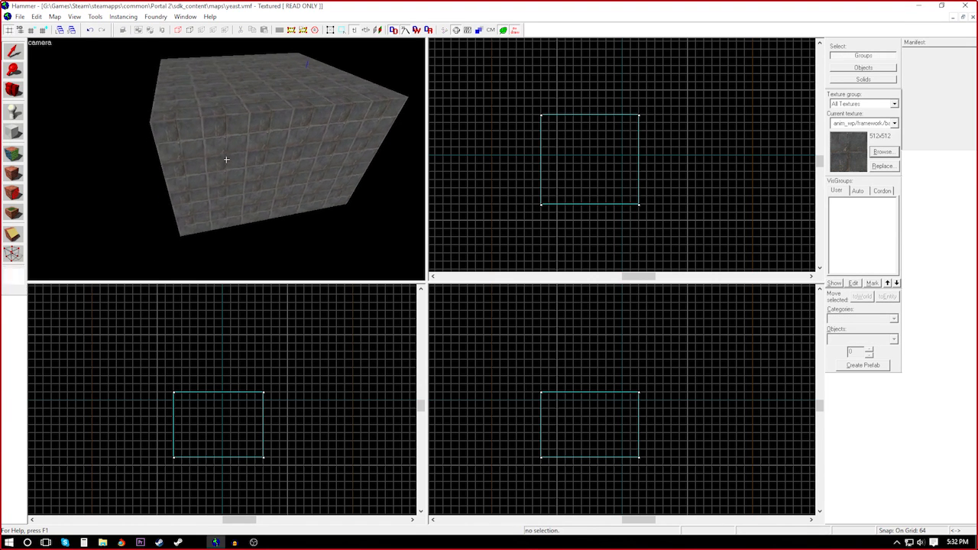
pyautogui.press('s')
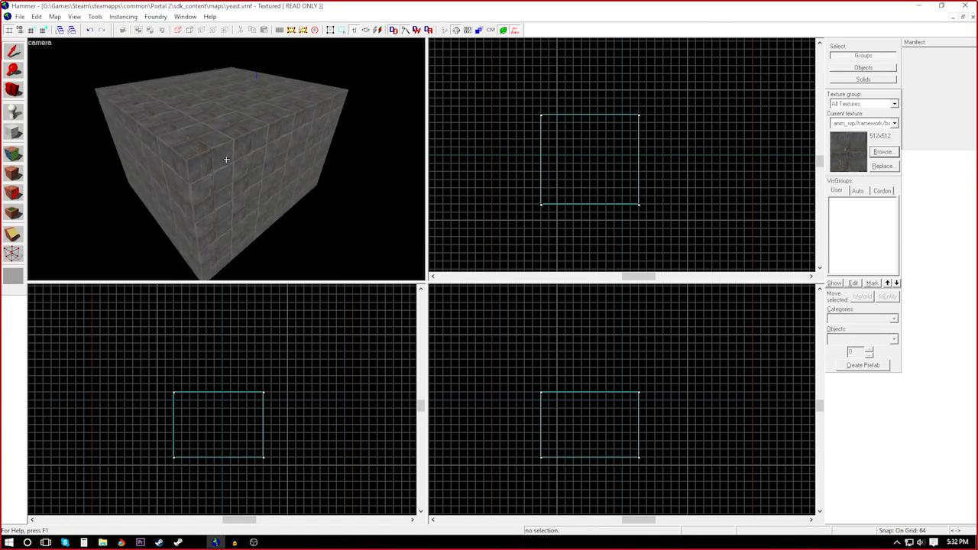
pyautogui.press('s')
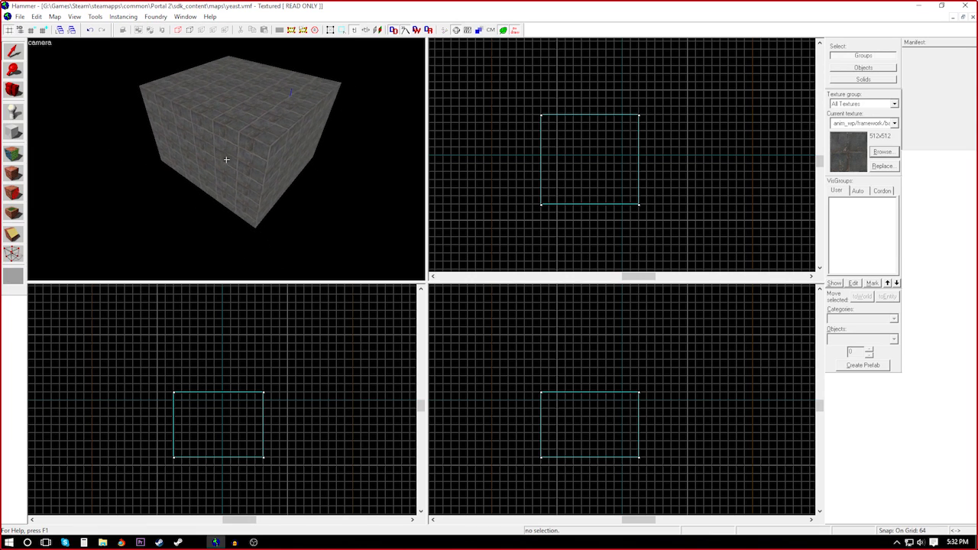
pyautogui.press('z')
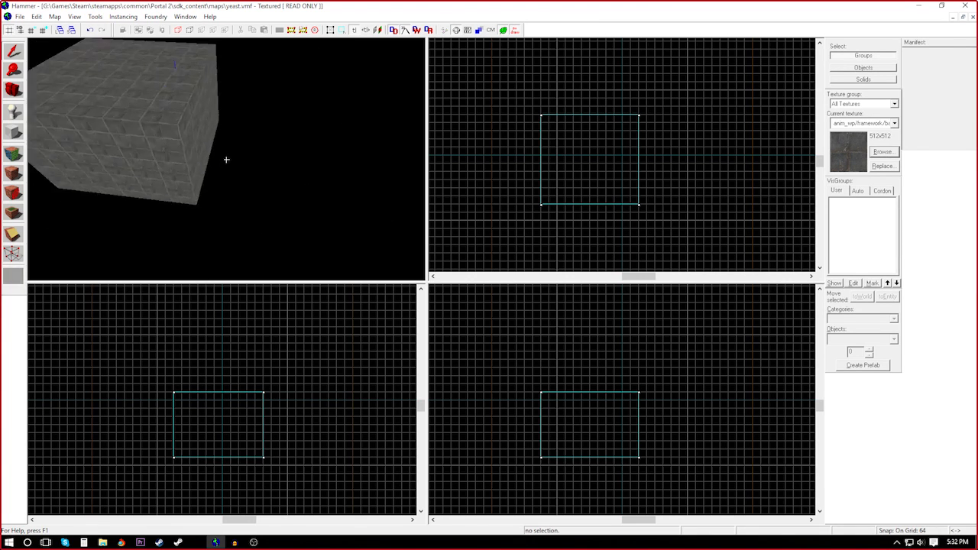
pyautogui.press('w')
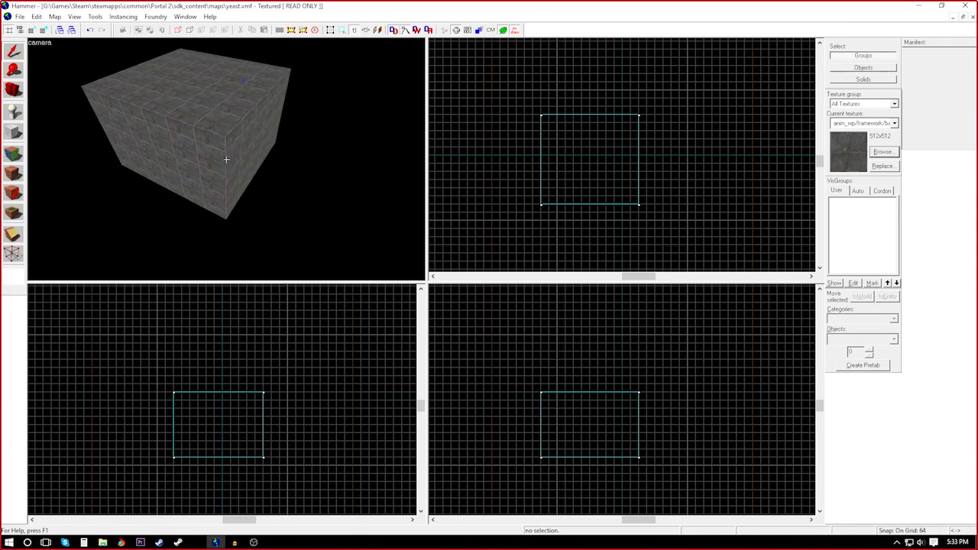
pyautogui.press('d')
pyautogui.press('s')
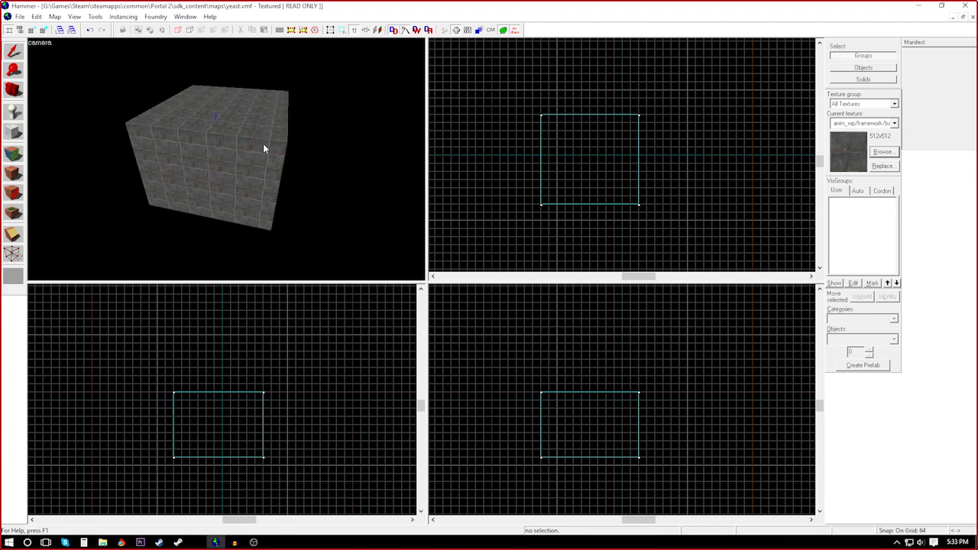
pyautogui.press('z')
pyautogui.press('z')
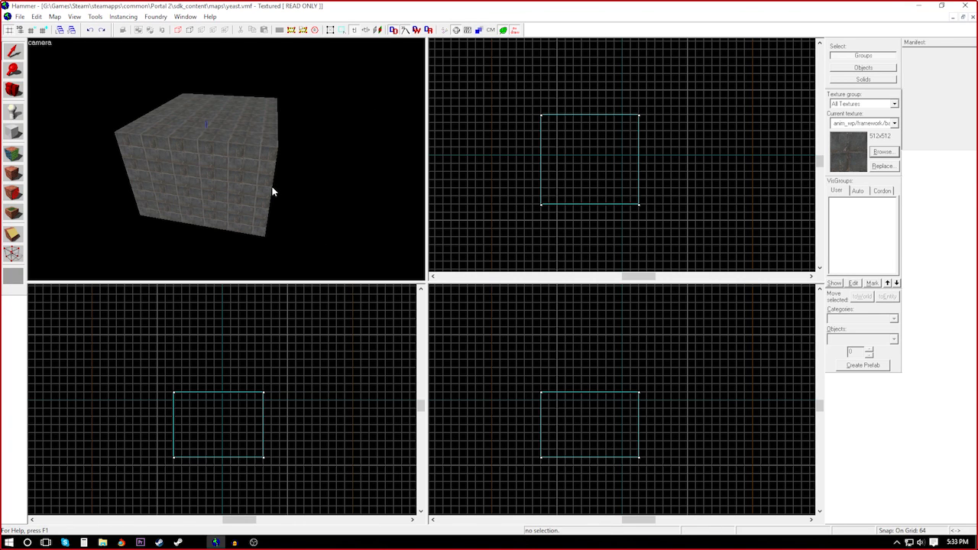
# View the 3D camera view and the top view each at full size, restoring the four-view layout after each
pyautogui.press('z')
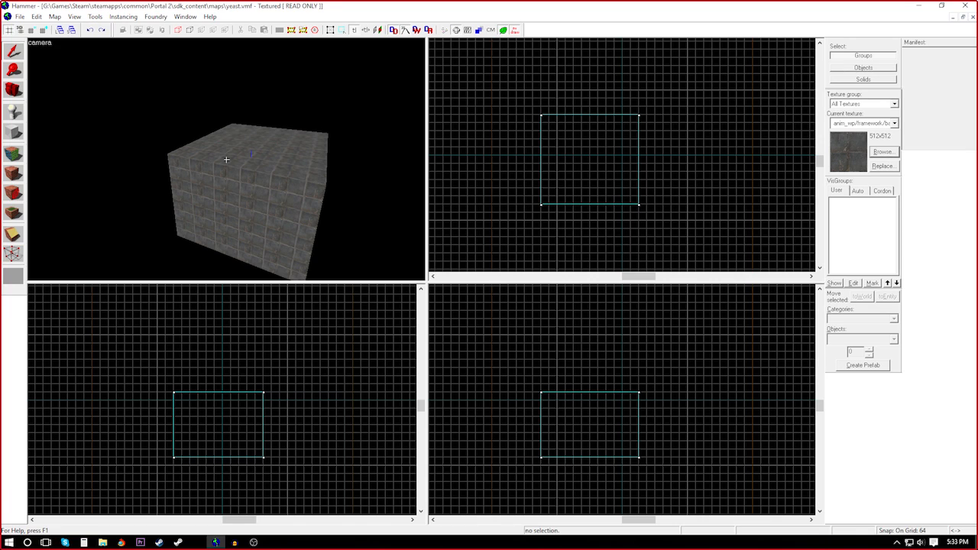
pyautogui.hotkey('shift', 'z')
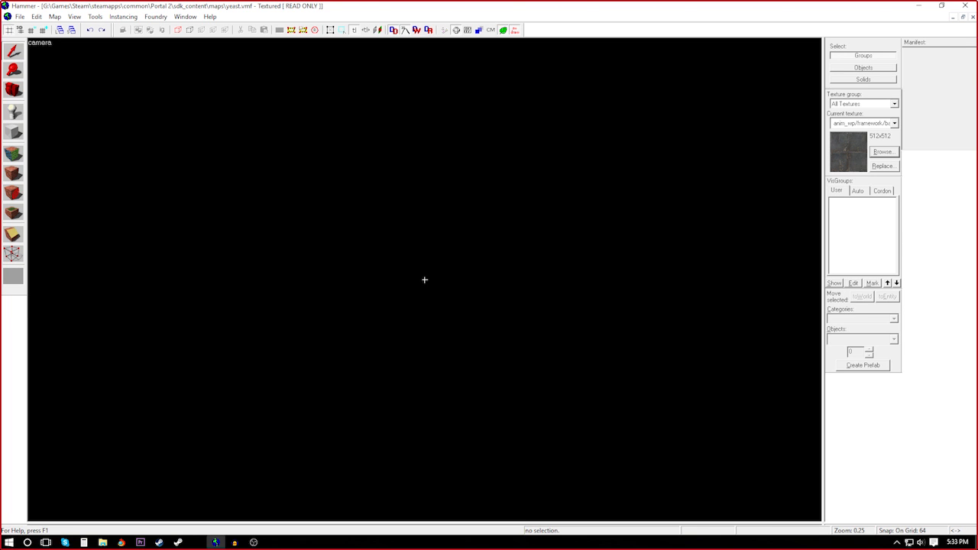
pyautogui.hotkey('shift', 'z')
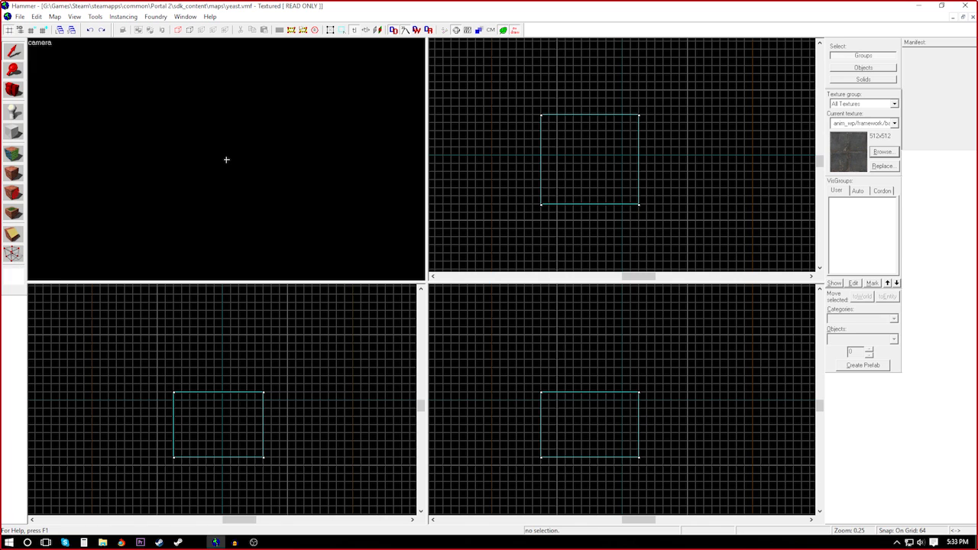
pyautogui.press('z')
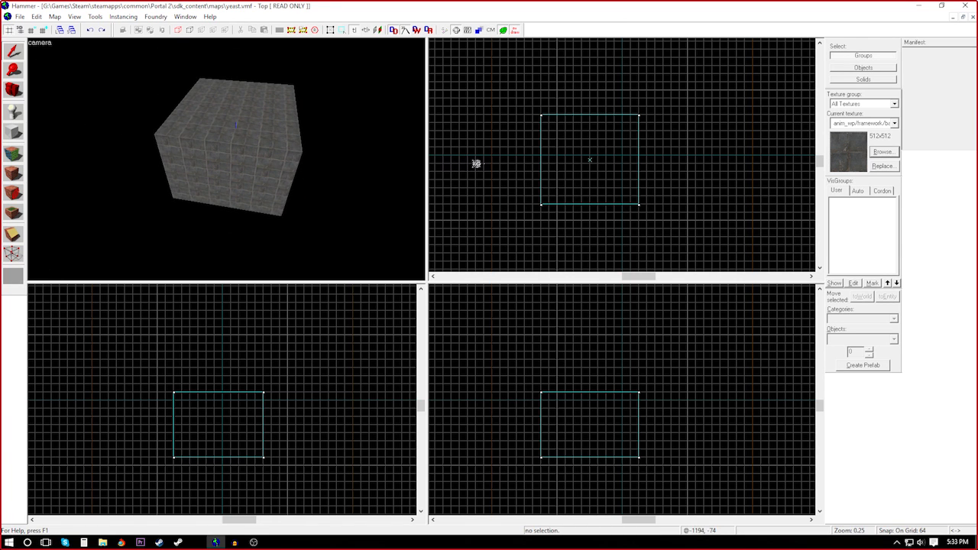
pyautogui.hotkey('shift', 'z')
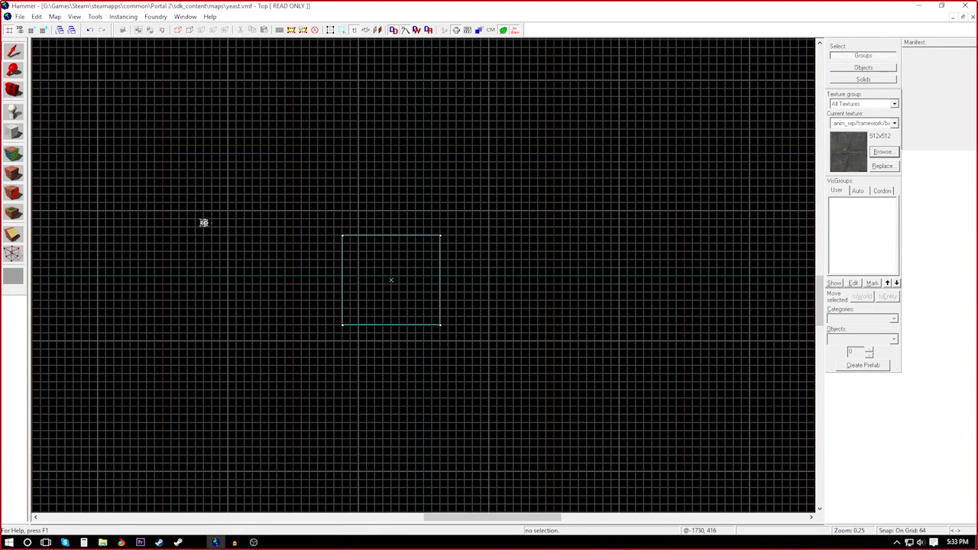
pyautogui.hotkey('shift', 'z')
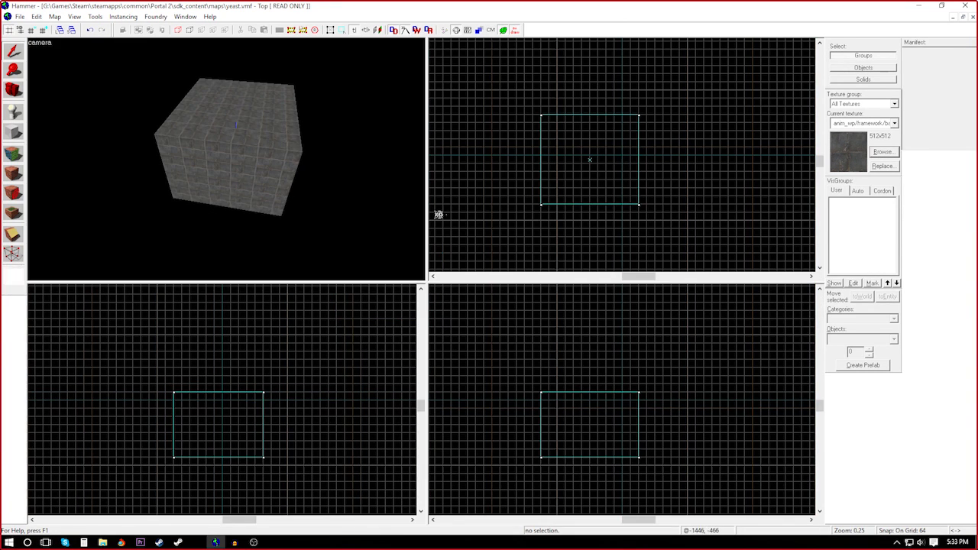
pyautogui.click(241, 130)
pyautogui.moveTo(524, 100); pyautogui.dragTo(458, 101)
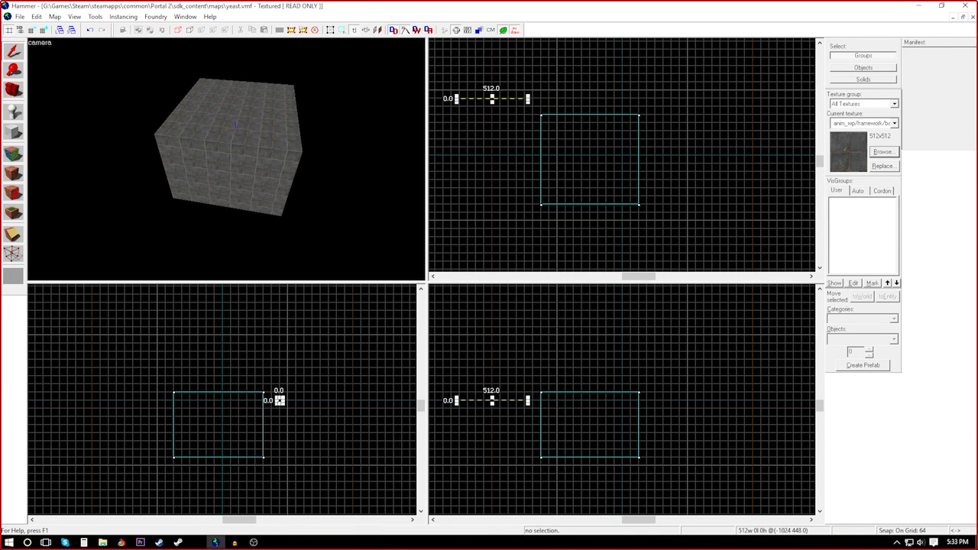
pyautogui.press('Escape')
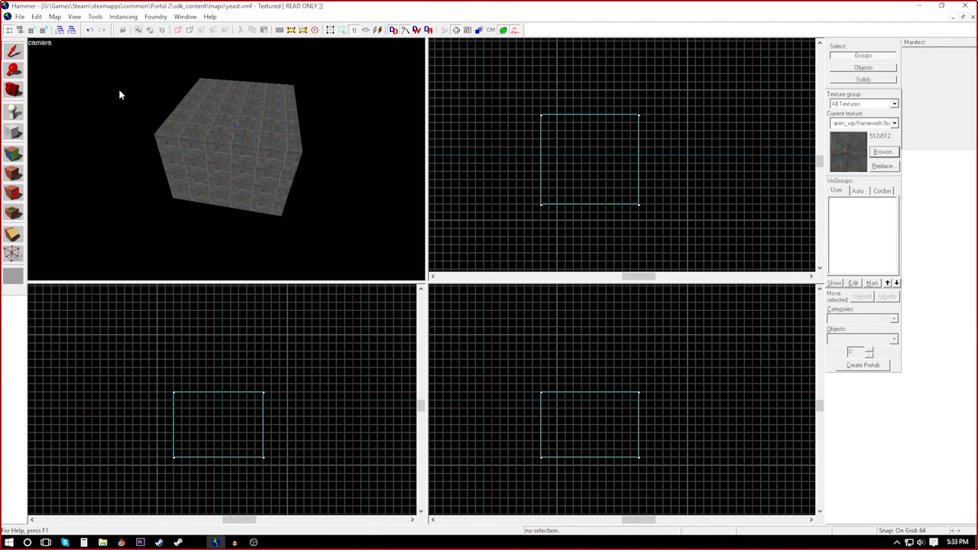
# Select the block and move it around in the 2D views, leaving it centered at about (-128, -32, 64)
pyautogui.click(217, 140)
pyautogui.moveTo(557, 174); pyautogui.dragTo(591, 185)
pyautogui.moveTo(595, 173); pyautogui.dragTo(612, 166)
pyautogui.moveTo(616, 179)
pyautogui.mouseDown()
pyautogui.moveTo(607, 147)
pyautogui.moveTo(642, 146)
pyautogui.moveTo(626, 190)
pyautogui.mouseUp()
pyautogui.moveTo(629, 428); pyautogui.dragTo(651, 424)
pyautogui.moveTo(201, 443); pyautogui.dragTo(216, 397)
pyautogui.moveTo(593, 188); pyautogui.dragTo(504, 163)
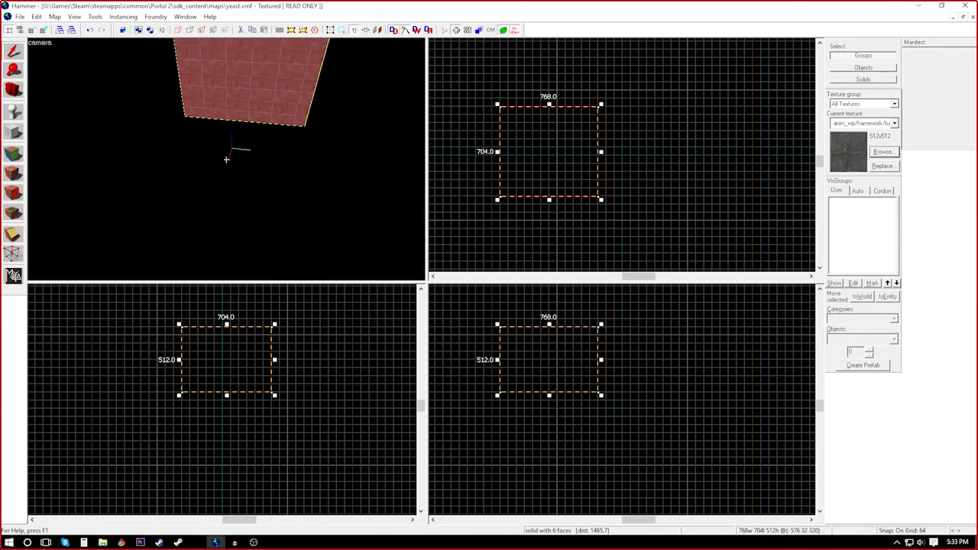
pyautogui.press('z')
pyautogui.moveTo(254, 344); pyautogui.dragTo(221, 377)
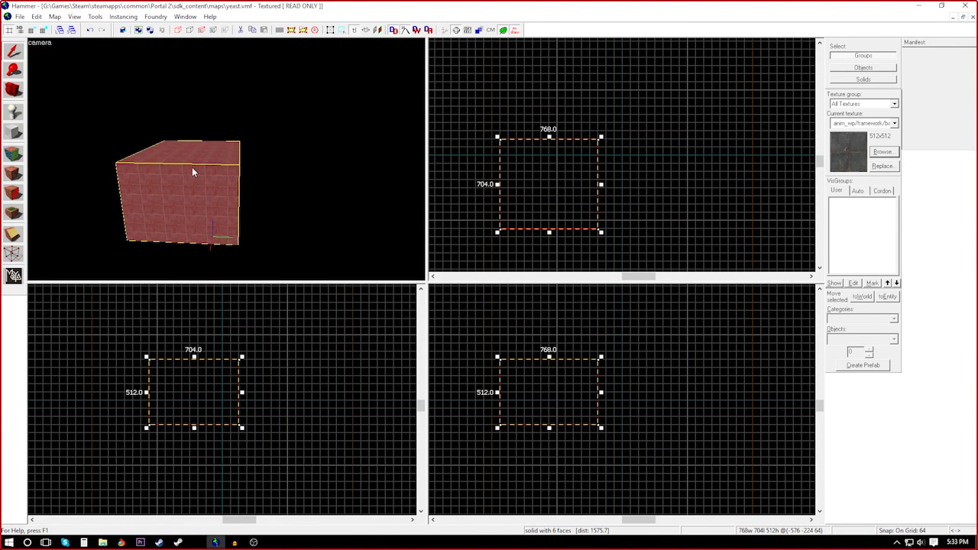
pyautogui.moveTo(543, 184); pyautogui.dragTo(597, 163)
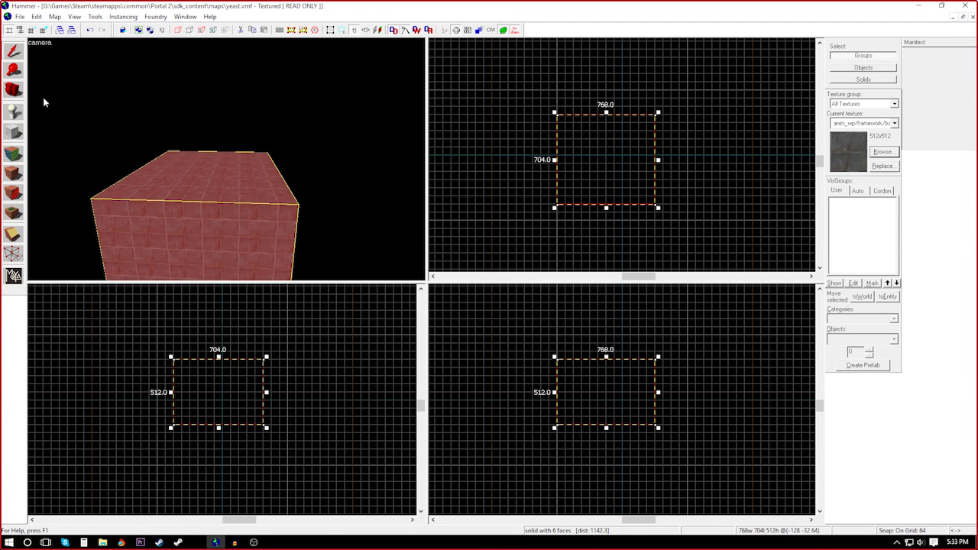
# Try the Magnify tool on the block in the top view, zooming in and out around it
pyautogui.click(13, 71)
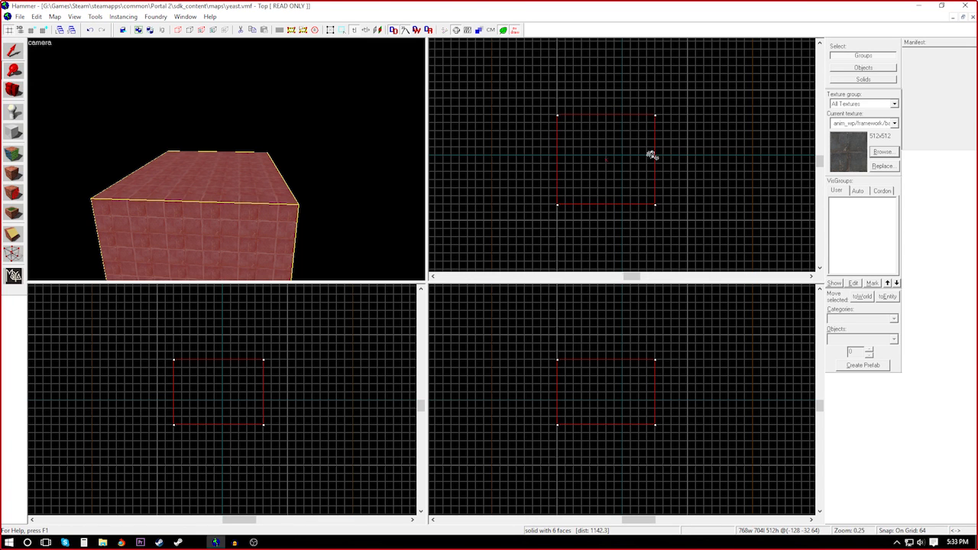
pyautogui.click(651, 156)
pyautogui.scroll(-3, 600, 155)
pyautogui.scroll(2, 593, 153)
pyautogui.scroll(-2, 637, 164)
pyautogui.scroll(2, 635, 173)
pyautogui.scroll(-2, 648, 155)
pyautogui.scroll(3, 649, 155)
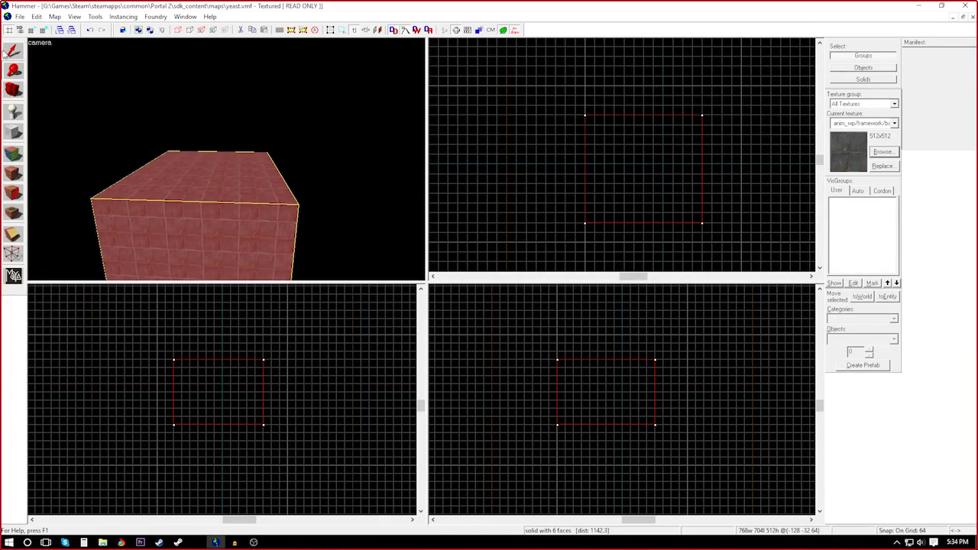
# Return to the Selection tool and deselect the block
pyautogui.click(7, 54)
pyautogui.scroll(-5, 614, 142)
pyautogui.click(632, 186)
pyautogui.scroll(4, 636, 186)
pyautogui.scroll(-6, 636, 145)
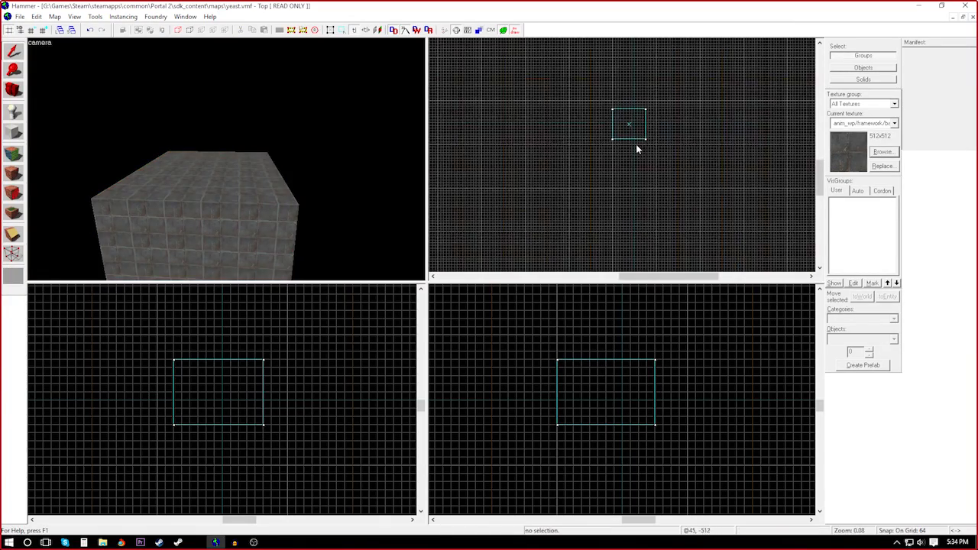
# Measure the full extent of the map grid with a selection box in the top view, and clear the box
pyautogui.scroll(-5, 634, 153)
pyautogui.moveTo(505, 67); pyautogui.dragTo(770, 243)
pyautogui.moveTo(821, 169); pyautogui.dragTo(822, 162)
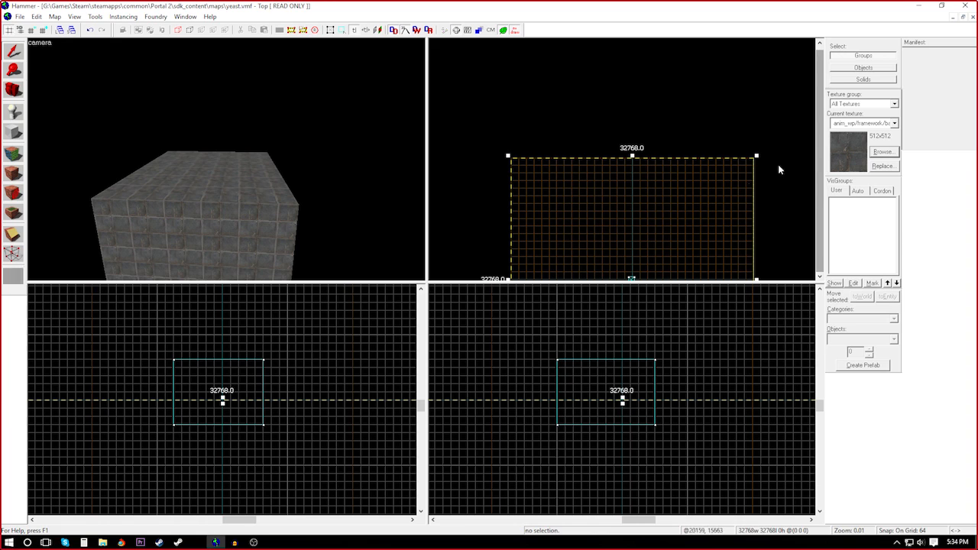
pyautogui.moveTo(785, 208)
pyautogui.mouseDown()
pyautogui.moveTo(783, 141)
pyautogui.moveTo(787, 208)
pyautogui.mouseUp()
# Examine the outer limits of the map grid in the top view and compare them with the block's size
pyautogui.scroll(5, 650, 258)
pyautogui.scroll(-5, 632, 211)
pyautogui.scroll(5, 765, 145)
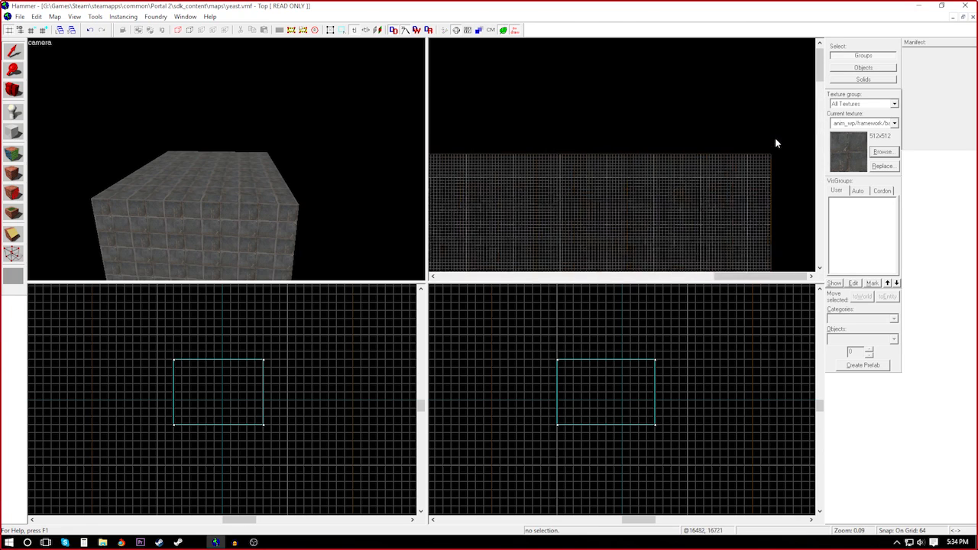
pyautogui.scroll(3, 775, 143)
pyautogui.scroll(-6, 657, 150)
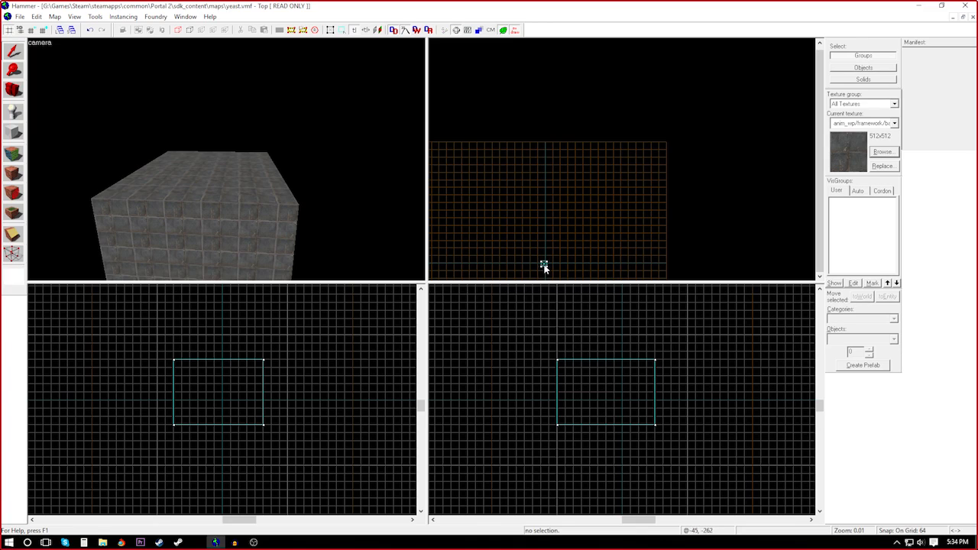
pyautogui.scroll(6, 544, 267)
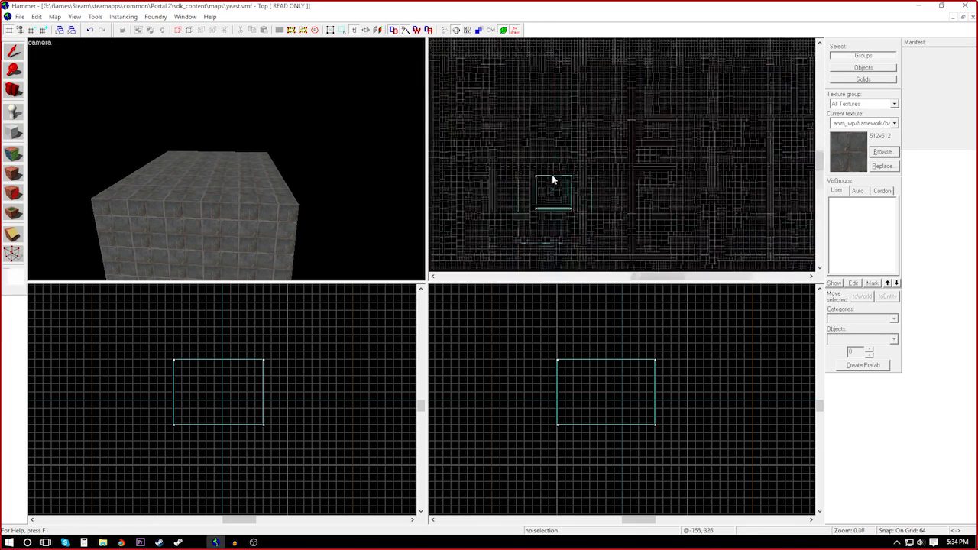
pyautogui.scroll(-3, 550, 141)
pyautogui.scroll(2, 659, 176)
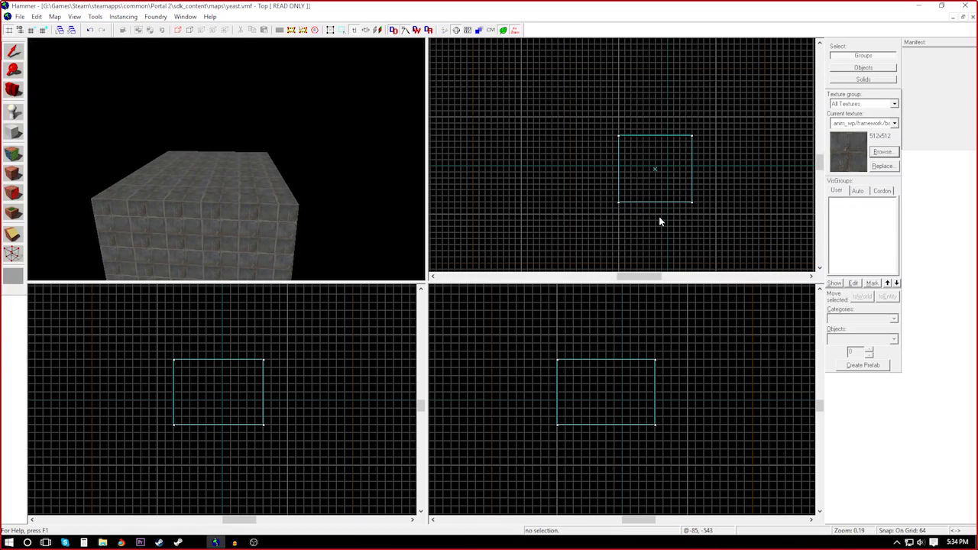
pyautogui.scroll(2, 609, 360)
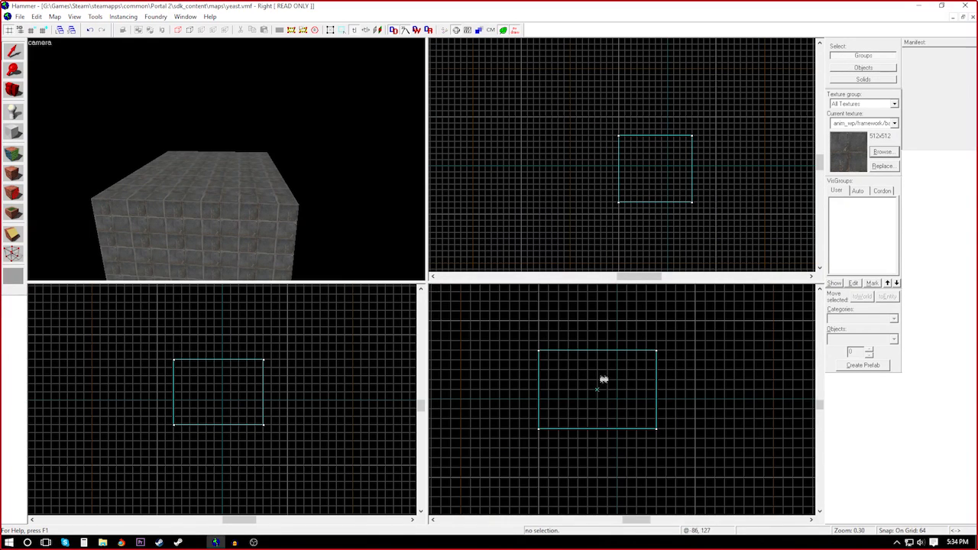
# Place a camera beside the block with the Camera tool and move it around to view the block's faces
pyautogui.click(16, 90)
pyautogui.click(540, 171)
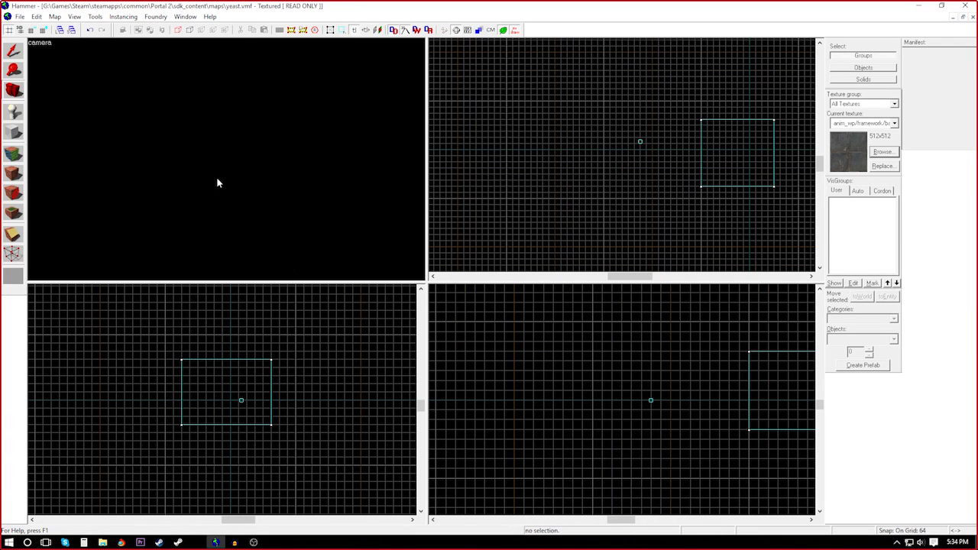
pyautogui.press('z')
pyautogui.press('w')
pyautogui.press('a')
pyautogui.press('s')
pyautogui.press('d')
pyautogui.press('z')
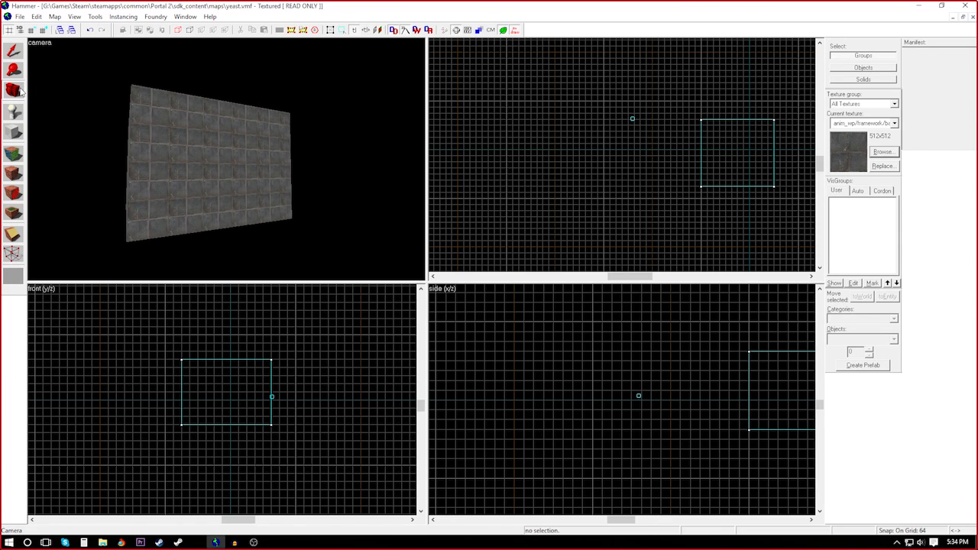
pyautogui.press('z')
pyautogui.press('w')
pyautogui.press('z')
pyautogui.click(643, 123)
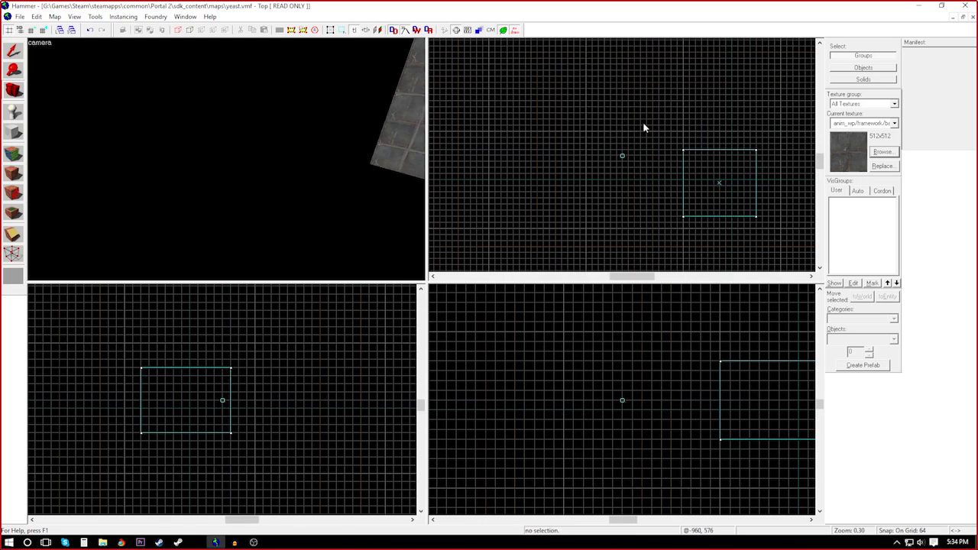
# Delete the camera placed beside the block
pyautogui.scroll(5, 626, 147)
pyautogui.scroll(3, 331, 167)
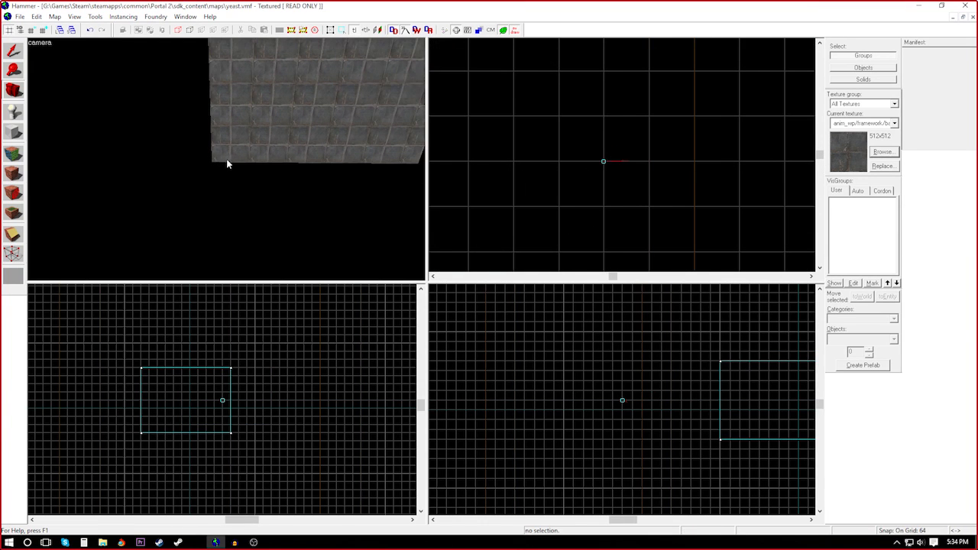
pyautogui.click(604, 161)
pyautogui.press('Delete')
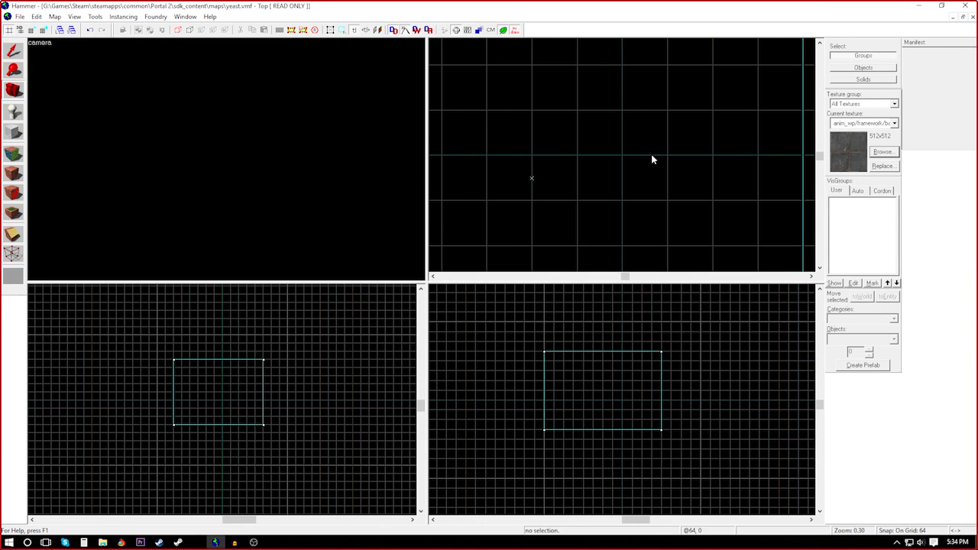
# Place an info_player_start entity on top of the block near its edge with the Entity tool
pyautogui.scroll(-4, 226, 184)
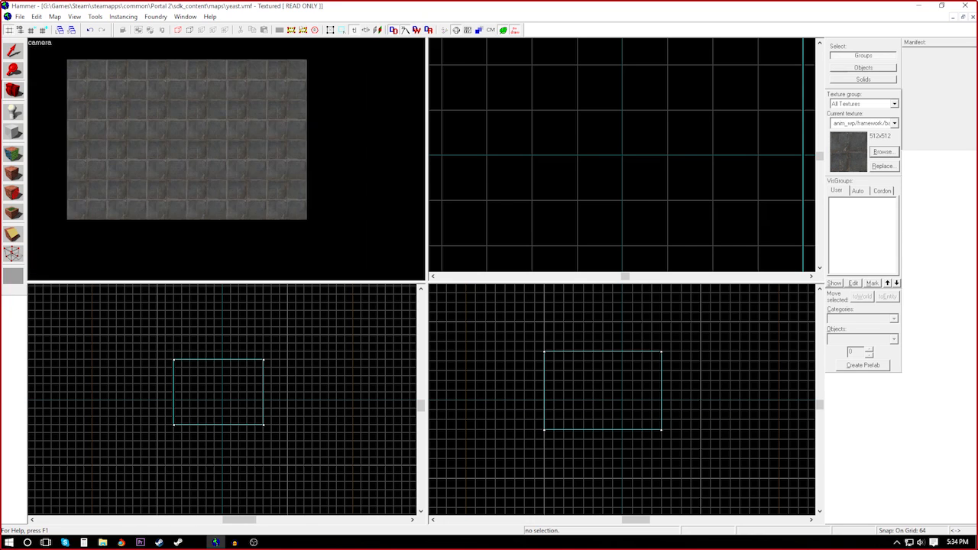
pyautogui.press('z')
pyautogui.press('z')
pyautogui.scroll(-5, 662, 163)
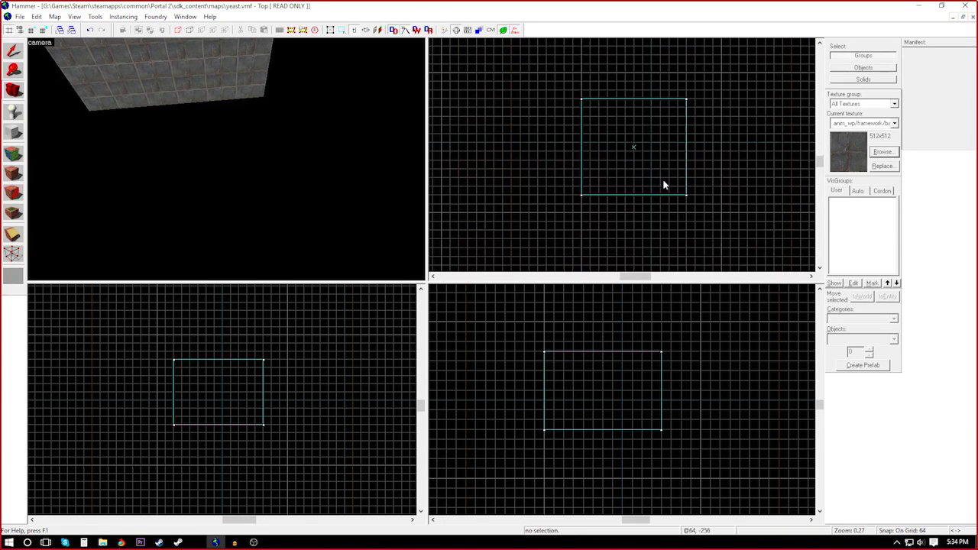
pyautogui.press('z')
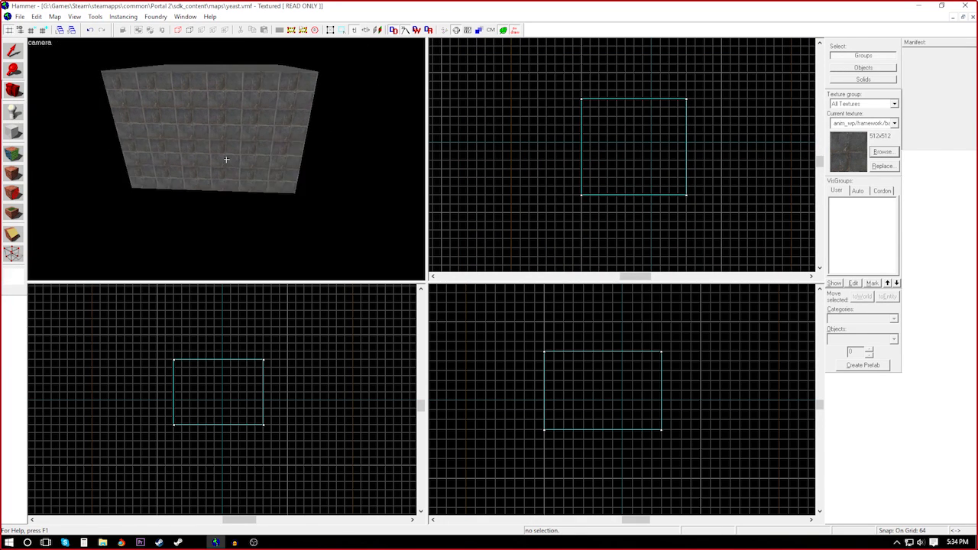
pyautogui.press('z')
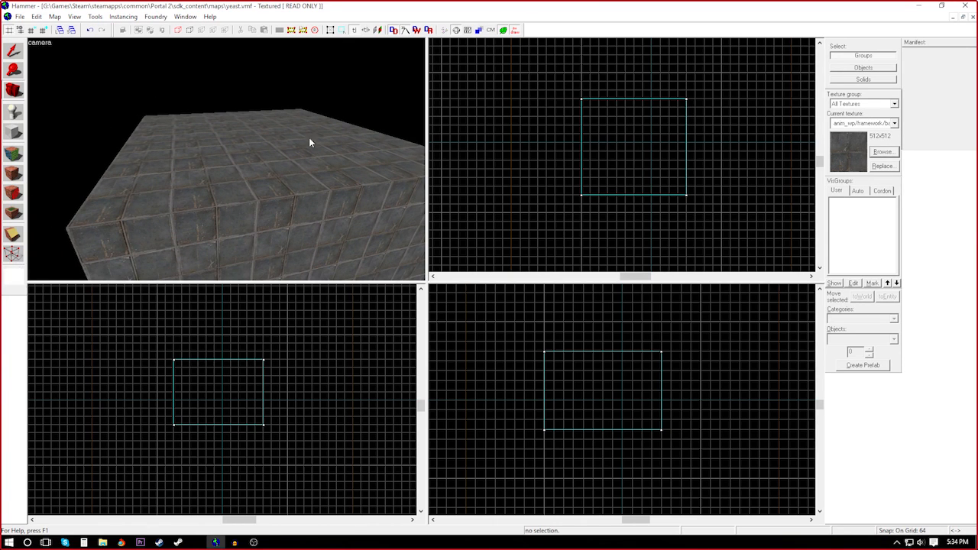
pyautogui.click(16, 112)
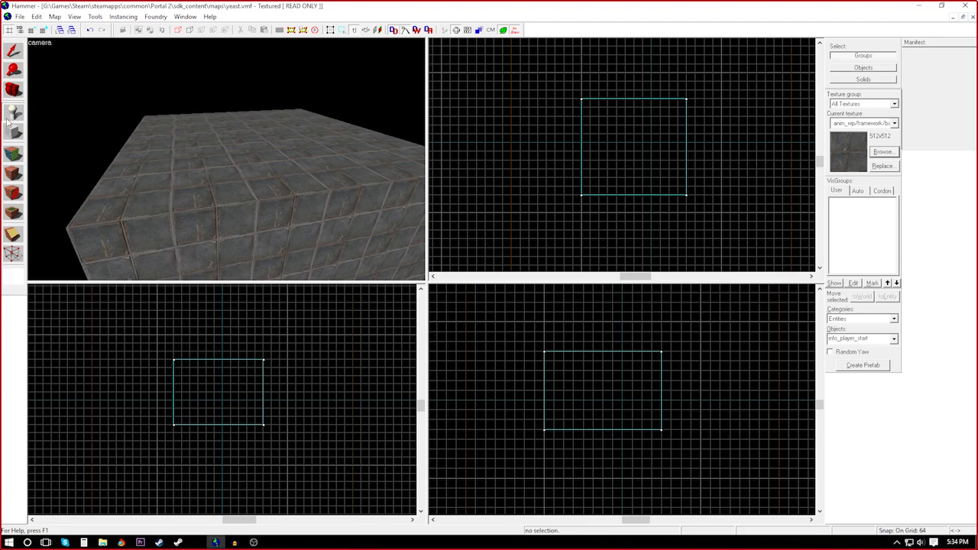
pyautogui.click(122, 181)
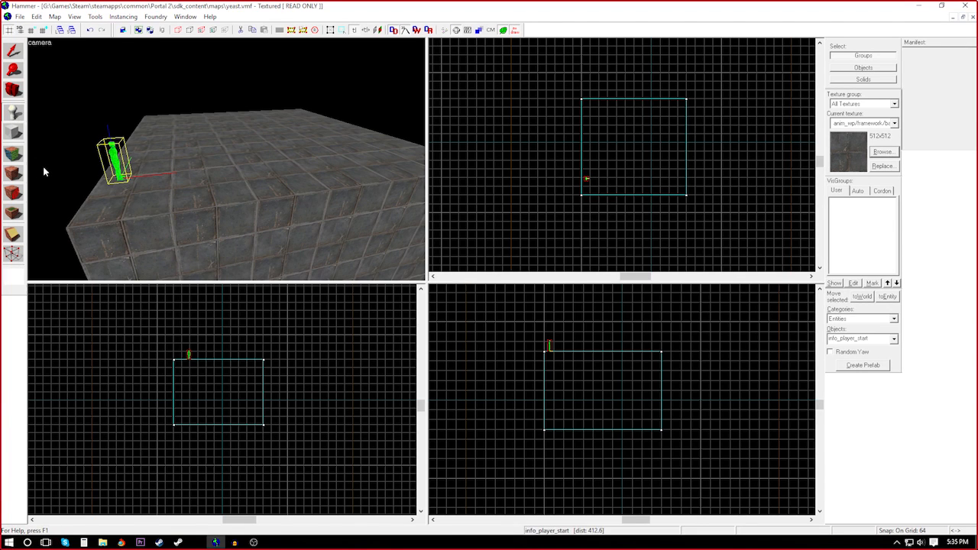
# Look at the Block tool and the Face Edit Sheet's material settings, and close the sheet
pyautogui.click(13, 132)
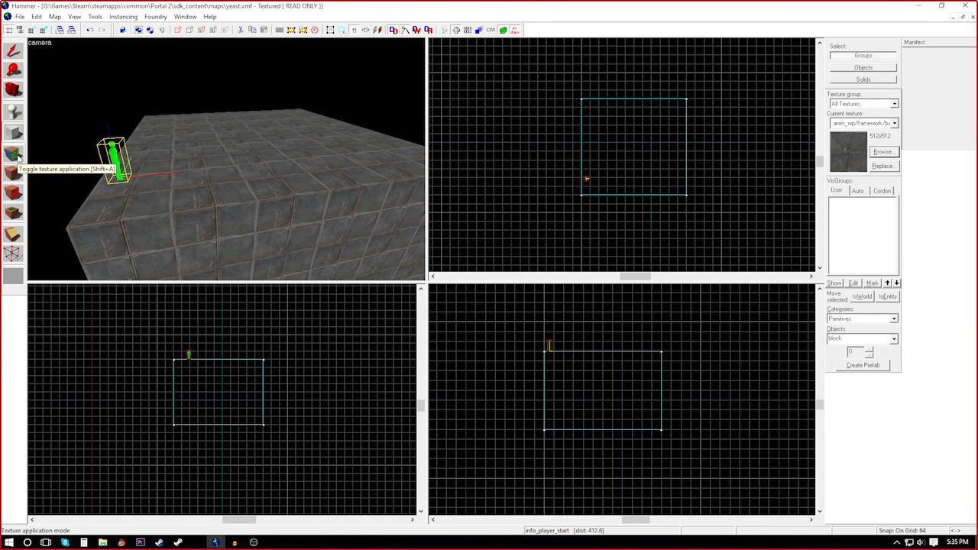
pyautogui.click(13, 154)
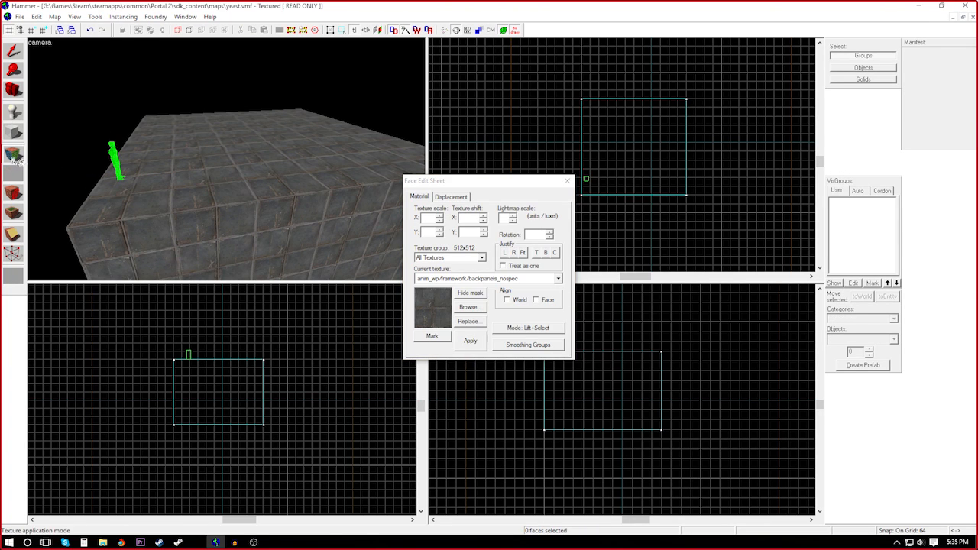
pyautogui.click(567, 181)
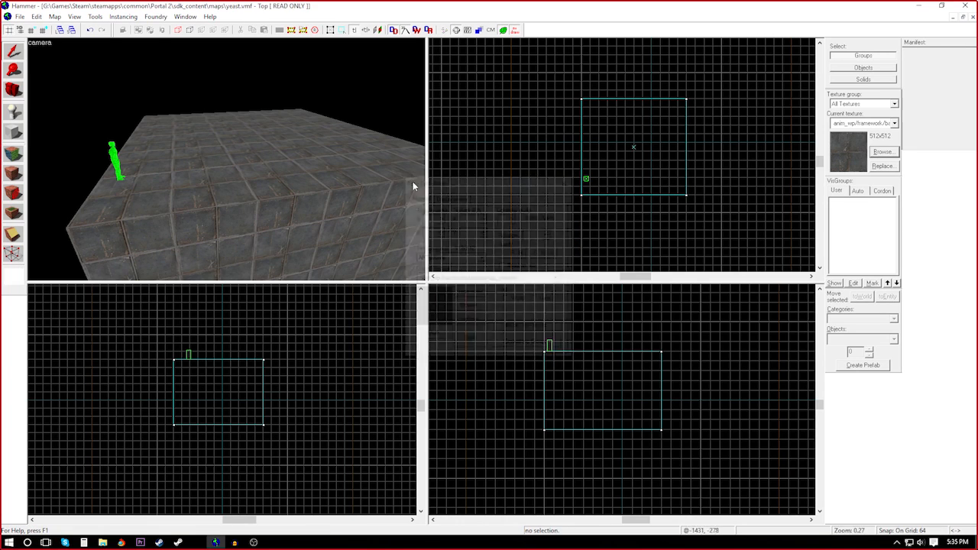
pyautogui.click(18, 179)
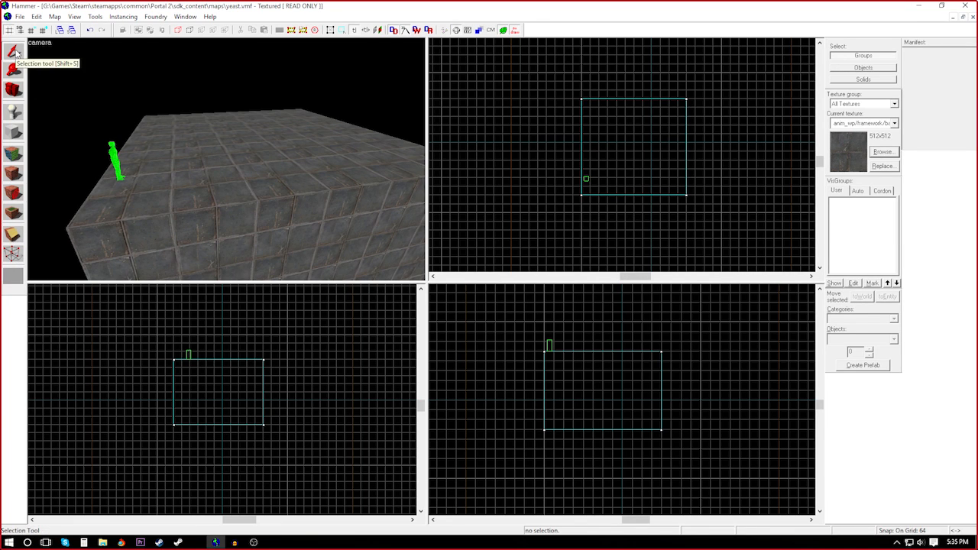
# Delete the info_player_start entity and the textured block beneath it
pyautogui.click(114, 162)
pyautogui.press('Delete')
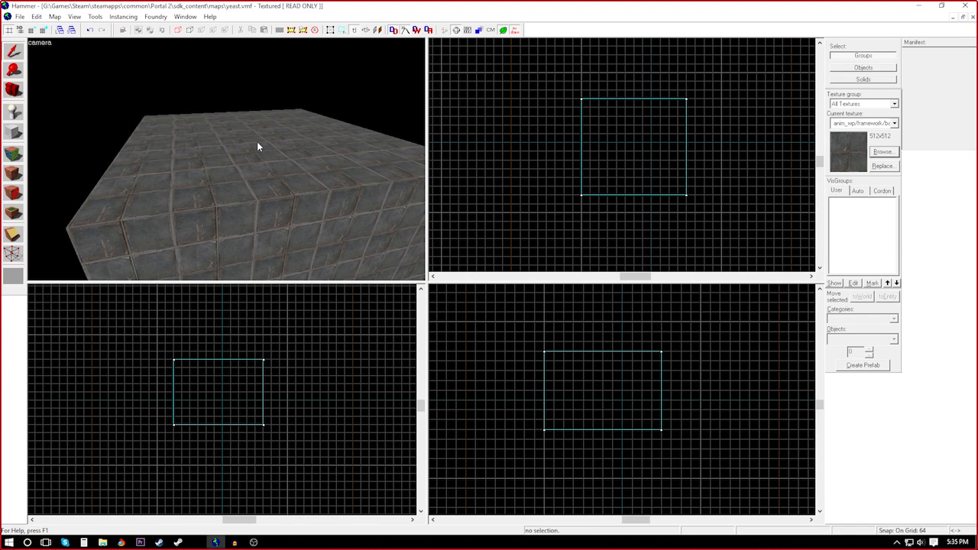
pyautogui.click(17, 134)
pyautogui.click(16, 51)
pyautogui.click(238, 134)
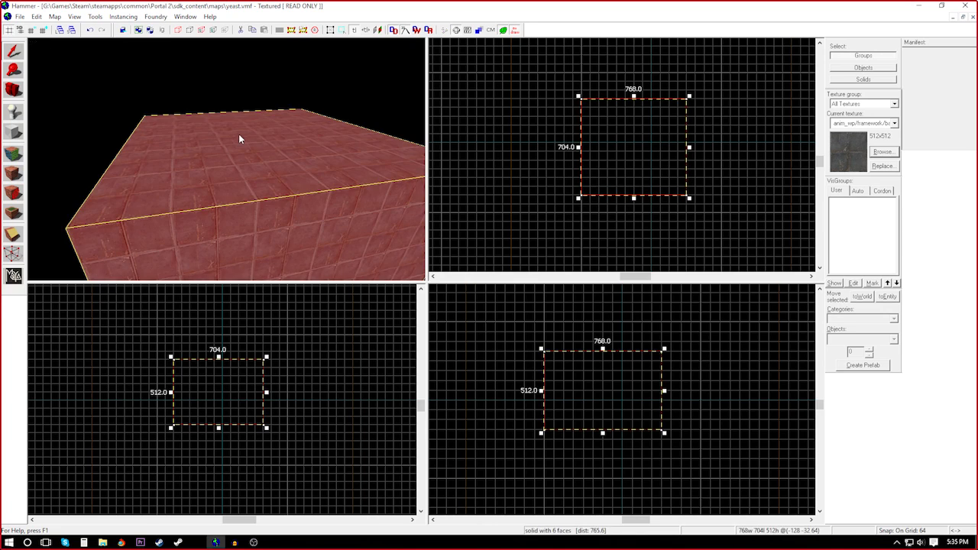
pyautogui.press('Delete')
# Create a block 1280 units long, 512 wide and 512 high with the Block tool
pyautogui.scroll(-2, 527, 113)
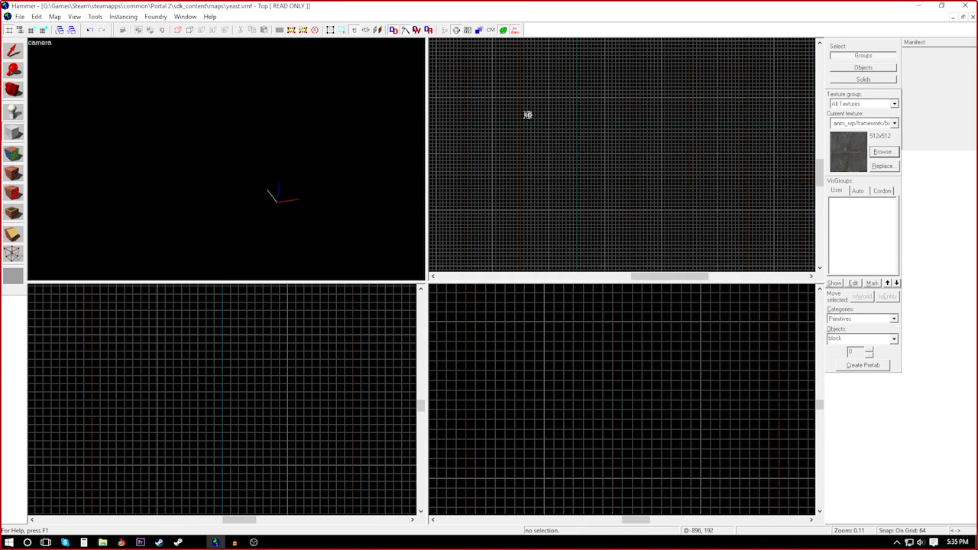
pyautogui.moveTo(511, 74); pyautogui.dragTo(614, 115)
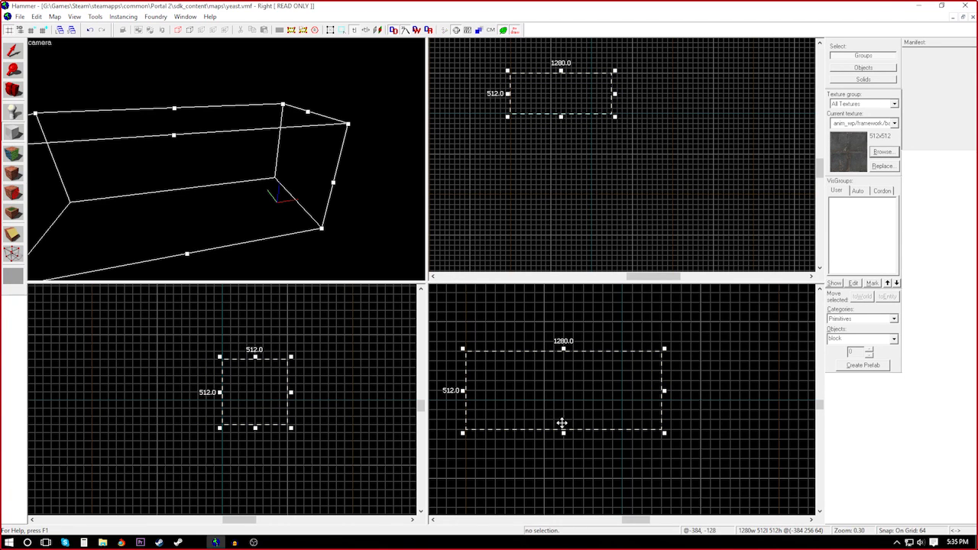
pyautogui.moveTo(564, 433); pyautogui.dragTo(564, 432)
pyautogui.press('z')
pyautogui.press('s')
pyautogui.press('a')
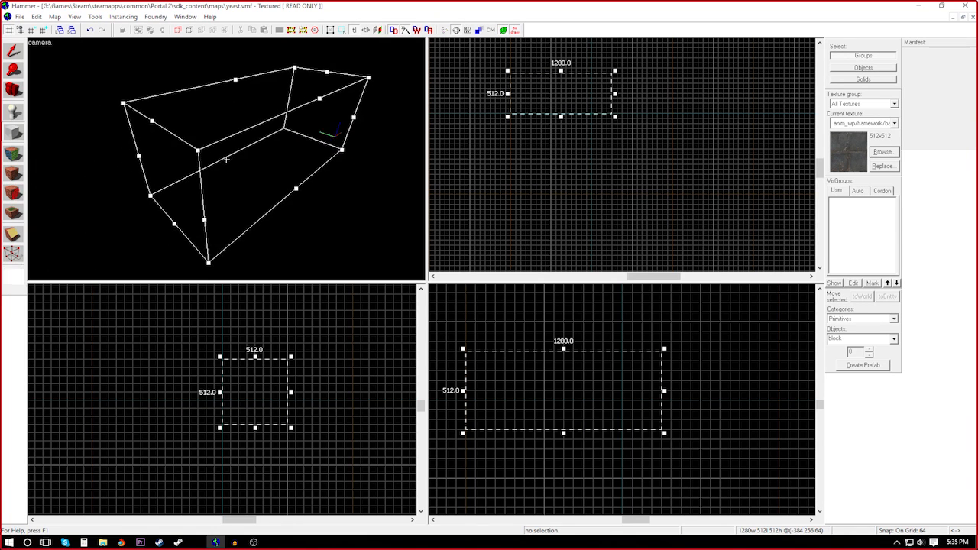
pyautogui.press('s')
pyautogui.press('d')
pyautogui.press('w')
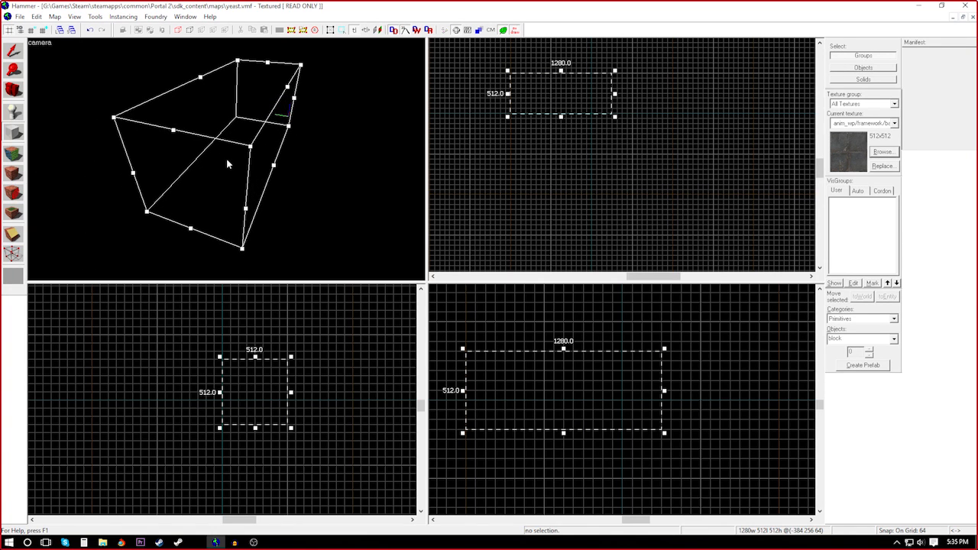
pyautogui.press('Return')
# Hollow the selected block outward into a thin-walled room with Make Hollow
pyautogui.click(95, 16)
pyautogui.click(107, 39)
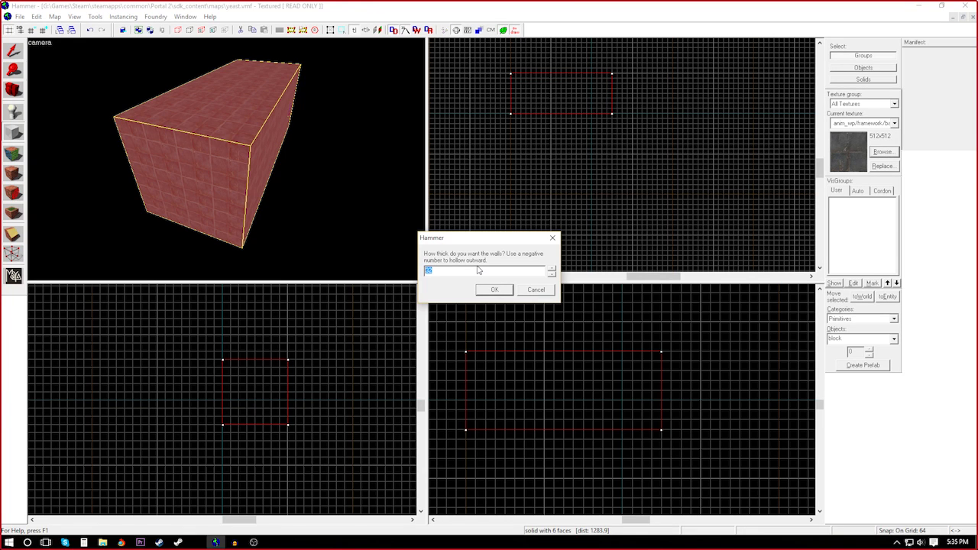
pyautogui.press('Return')
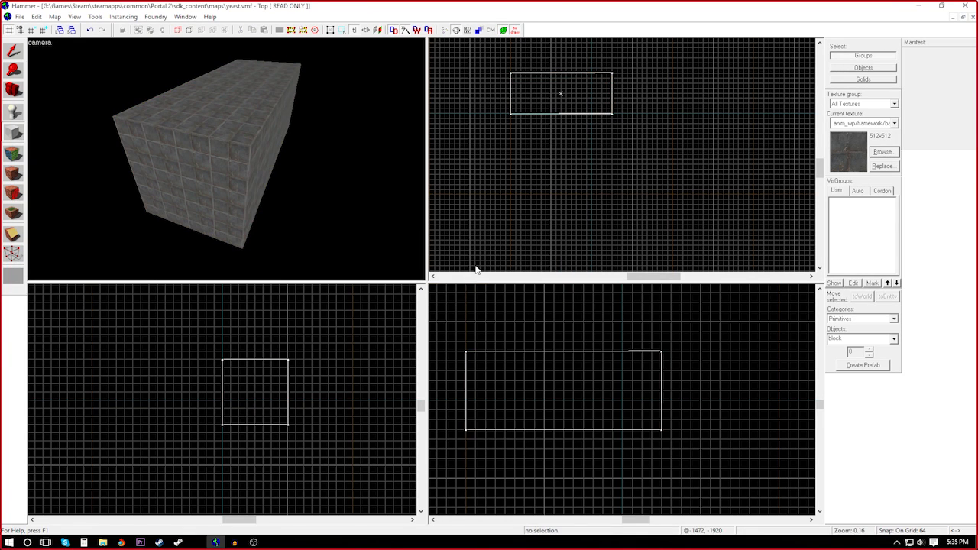
# Move the camera inside the hollowed block and examine its interior walls with and without the selection highlight
pyautogui.click(13, 50)
pyautogui.click(215, 158)
pyautogui.press('z')
pyautogui.press('w')
pyautogui.press('w')
pyautogui.press('w')
pyautogui.press('w')
pyautogui.press('z')
pyautogui.press('z')
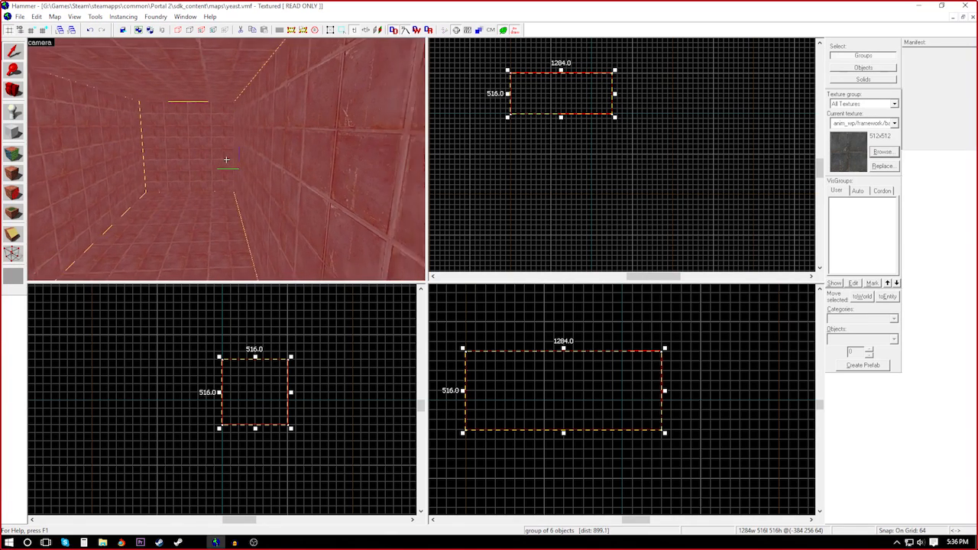
pyautogui.press('Escape')
pyautogui.press('w')
pyautogui.press('w')
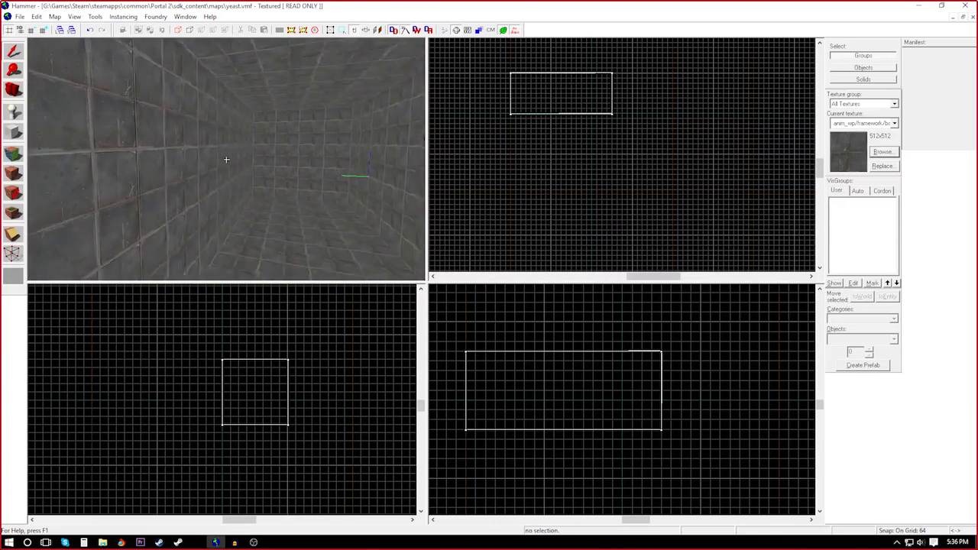
# Delete the whole hollow room
pyautogui.press('z')
pyautogui.click(352, 143)
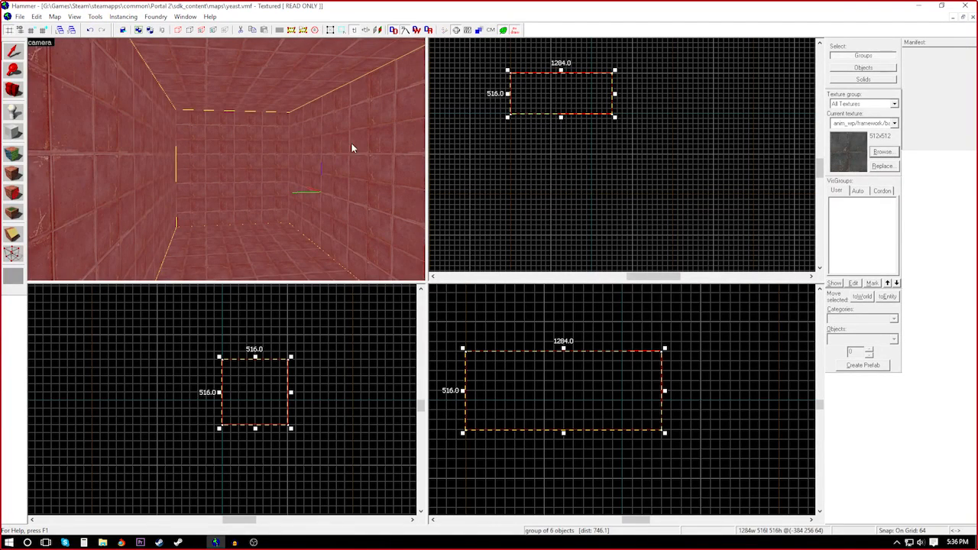
pyautogui.press('Delete')
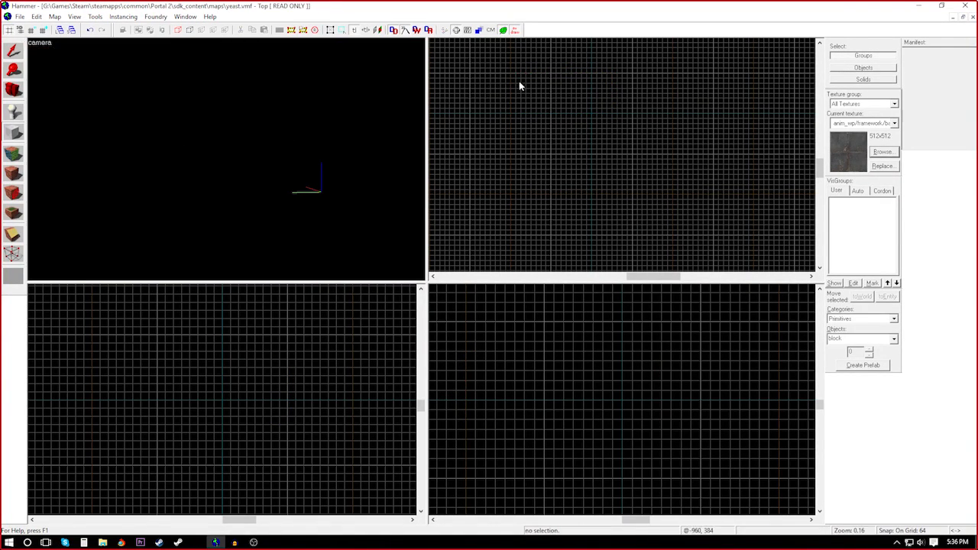
pyautogui.moveTo(517, 76); pyautogui.dragTo(602, 116)
pyautogui.moveTo(593, 118); pyautogui.dragTo(612, 95)
pyautogui.moveTo(510, 74); pyautogui.dragTo(614, 115)
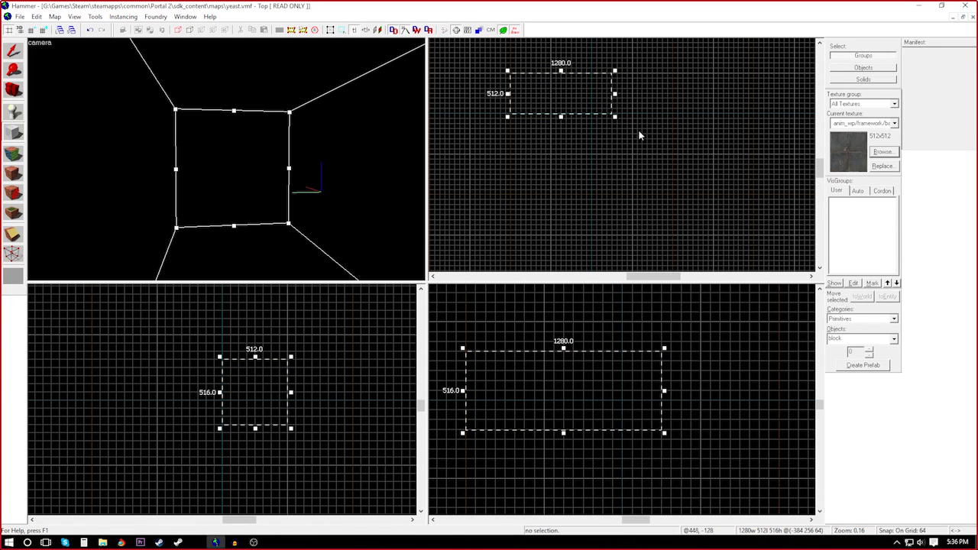
pyautogui.moveTo(566, 435); pyautogui.dragTo(567, 413)
pyautogui.moveTo(564, 349); pyautogui.dragTo(564, 348)
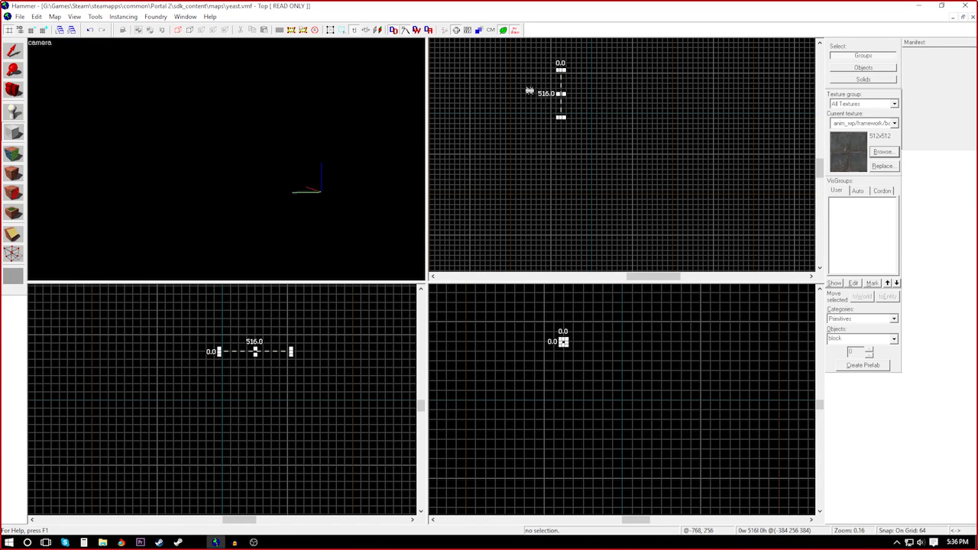
# Create a flat floor block 1280 units long, 512 wide and 66 high
pyautogui.moveTo(512, 72); pyautogui.dragTo(615, 115)
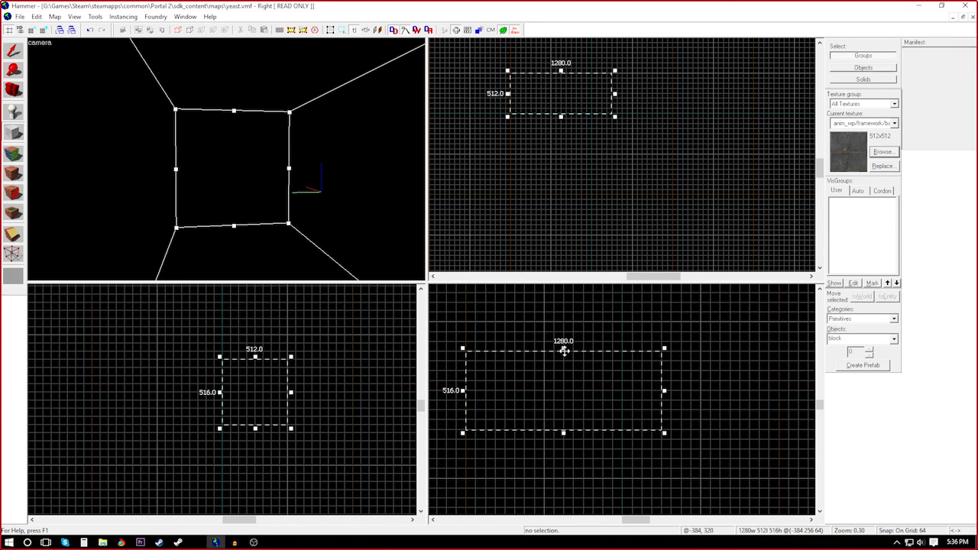
pyautogui.moveTo(563, 351); pyautogui.dragTo(561, 395)
pyautogui.press('Return')
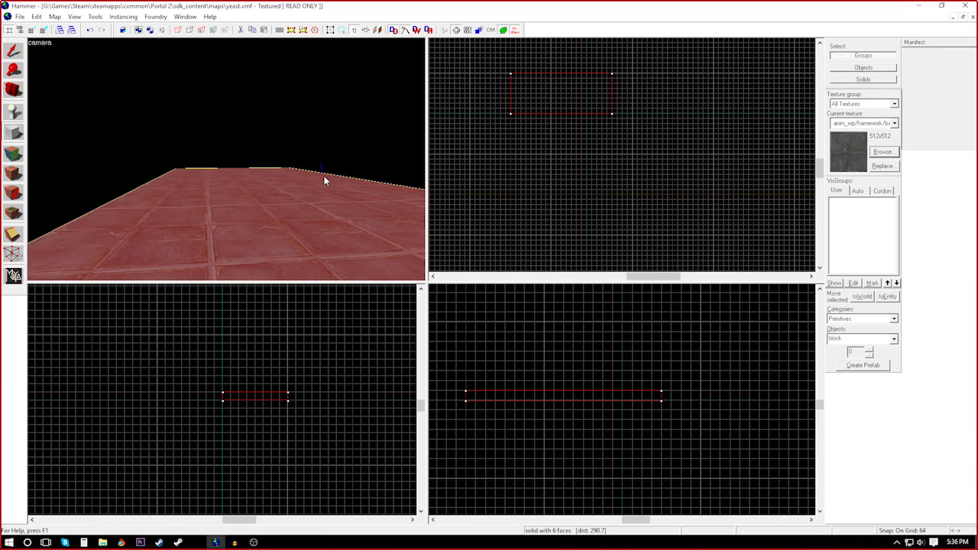
# Raise the grid size to 512 units and outline a block 1536 units long and 512 high in the side view
pyautogui.press(']')
pyautogui.press(']')
pyautogui.press(']')
pyautogui.scroll(-5, 617, 395)
pyautogui.scroll(-5, 616, 393)
pyautogui.scroll(10, 619, 387)
pyautogui.moveTo(498, 343); pyautogui.dragTo(706, 420)
pyautogui.scroll(-5, 612, 420)
pyautogui.scroll(4, 577, 400)
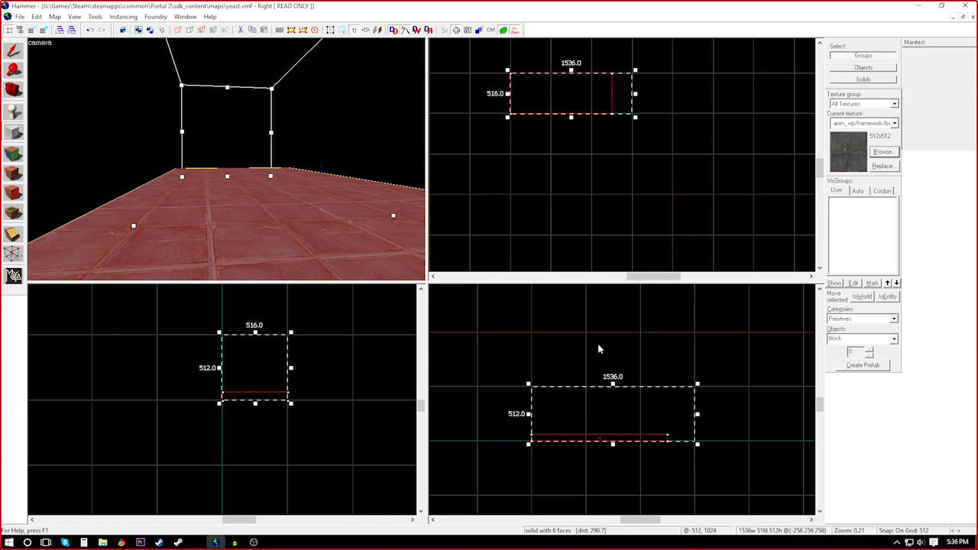
# Lower the grid size to 1 unit and compare the grid's appearance at different zoom levels
pyautogui.press('[')
pyautogui.press('[')
pyautogui.press('[')
pyautogui.press('[')
pyautogui.press('[')
pyautogui.press('[')
pyautogui.press('[')
pyautogui.press('[')
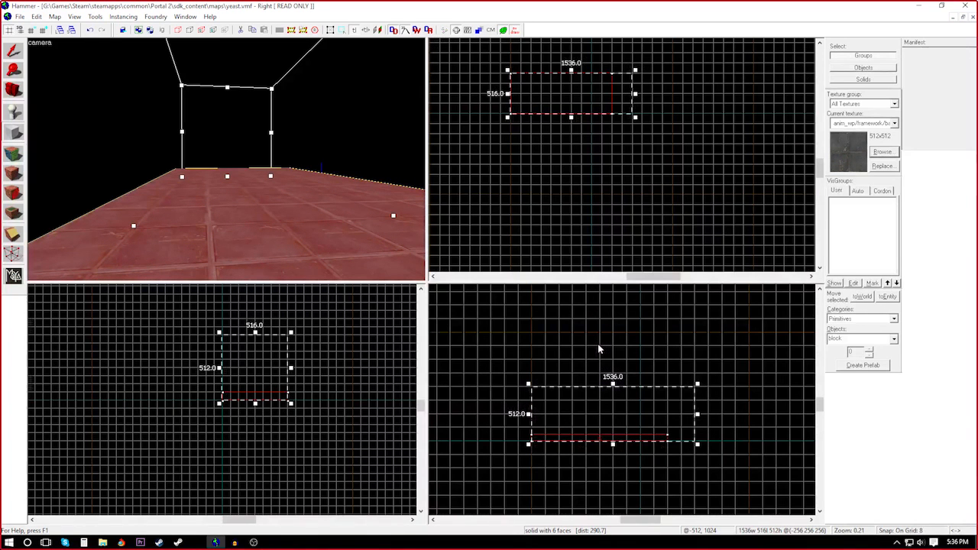
pyautogui.scroll(-5, 601, 361)
pyautogui.scroll(8, 600, 367)
pyautogui.scroll(-6, 600, 367)
pyautogui.scroll(4, 552, 438)
pyautogui.scroll(-4, 603, 404)
pyautogui.scroll(4, 662, 379)
# Stretch the block outline to 1716 units long and 896 high, and inspect its edge against the 1-unit grid
pyautogui.moveTo(662, 378); pyautogui.dragTo(693, 331)
pyautogui.scroll(5, 690, 369)
pyautogui.scroll(6, 676, 360)
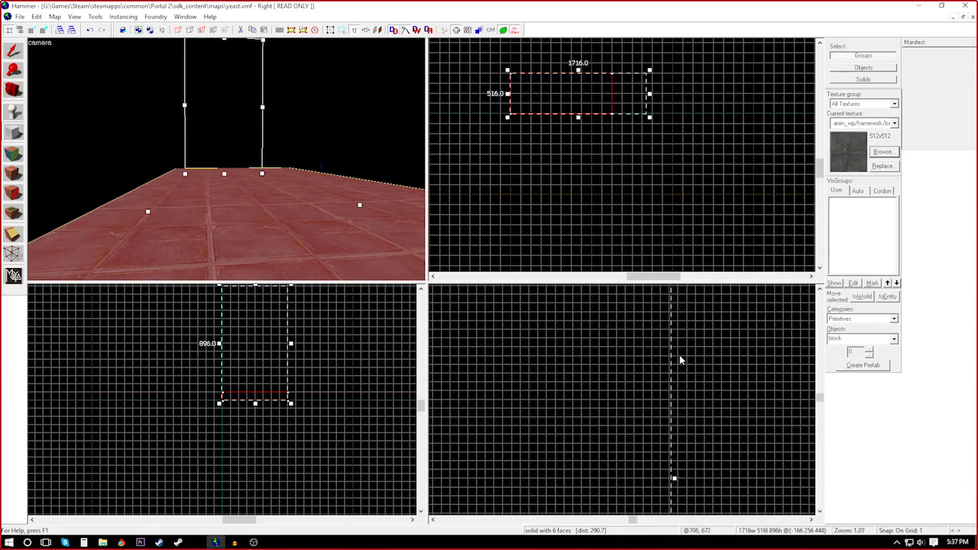
pyautogui.scroll(6, 609, 358)
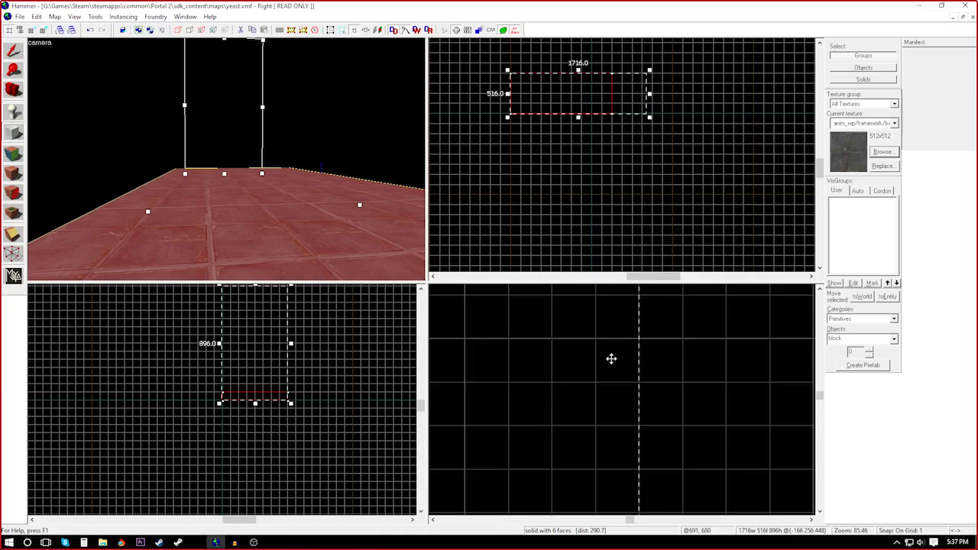
# Raise the grid size to 16 units and adjust the block outline in the side view
pyautogui.scroll(-20, 614, 360)
pyautogui.press(']')
pyautogui.press(']')
pyautogui.press(']')
pyautogui.press(']')
pyautogui.scroll(-12, 656, 367)
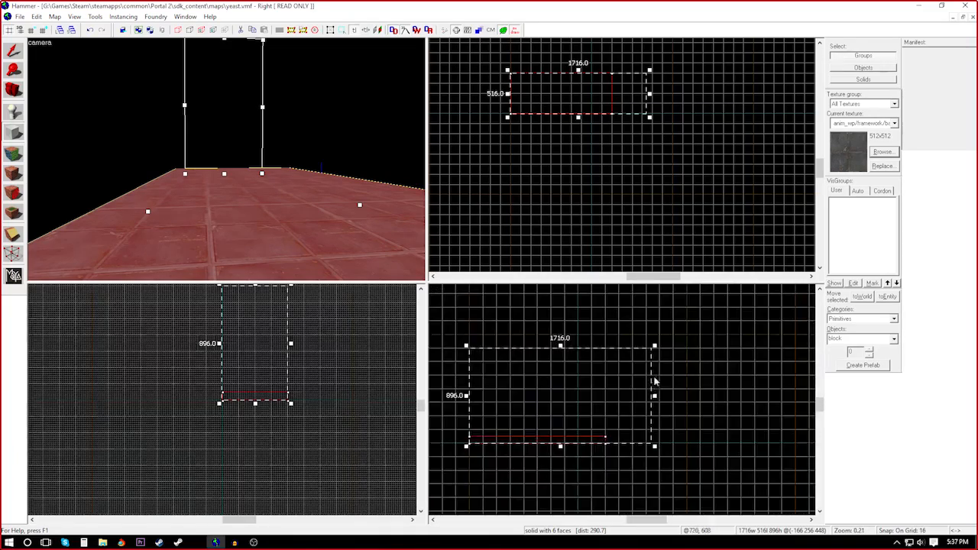
pyautogui.scroll(5, 656, 360)
pyautogui.moveTo(662, 329); pyautogui.dragTo(576, 342)
# Raise the grid size to 128 units and fit the block outline to 1280 units long and 896 high
pyautogui.press(']')
pyautogui.press(']')
pyautogui.press(']')
pyautogui.scroll(-3, 658, 366)
pyautogui.scroll(1, 602, 387)
pyautogui.moveTo(666, 326)
pyautogui.mouseDown()
pyautogui.moveTo(649, 334)
pyautogui.moveTo(663, 309)
pyautogui.mouseUp()
pyautogui.scroll(-6, 695, 375)
pyautogui.scroll(3, 655, 382)
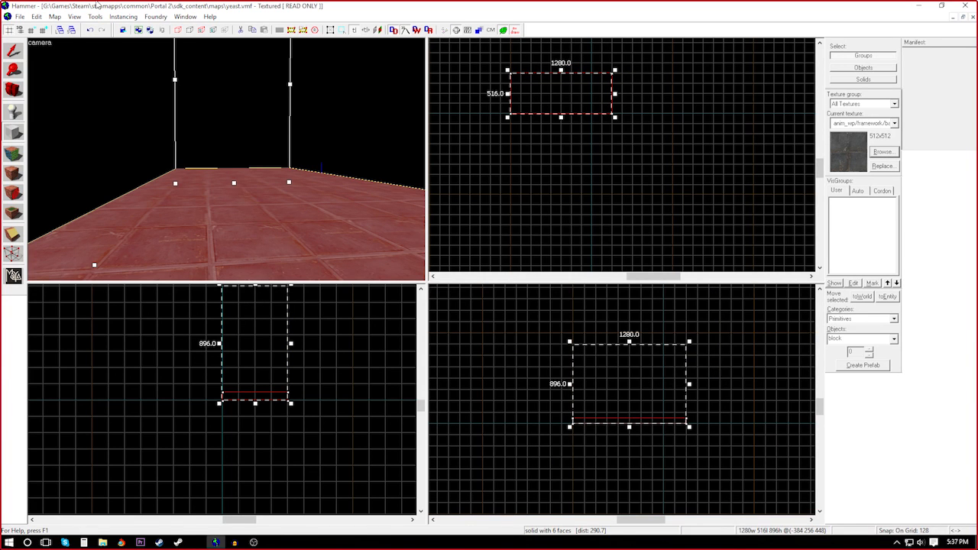
pyautogui.click(96, 16)
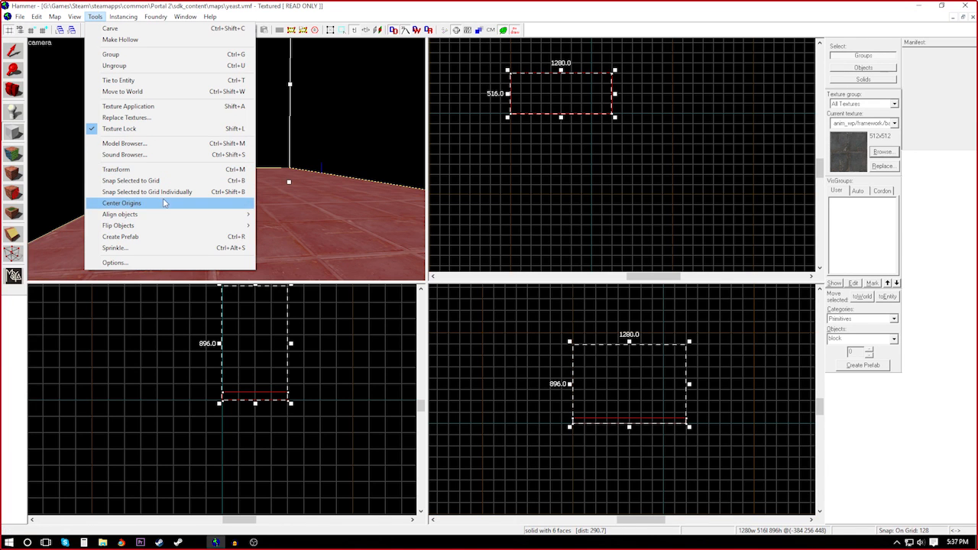
pyautogui.click(166, 262)
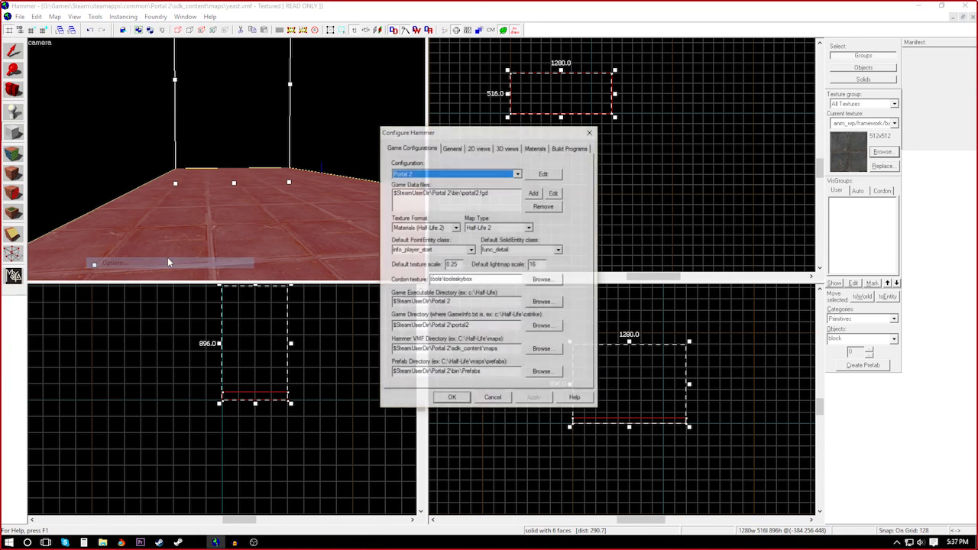
pyautogui.click(590, 134)
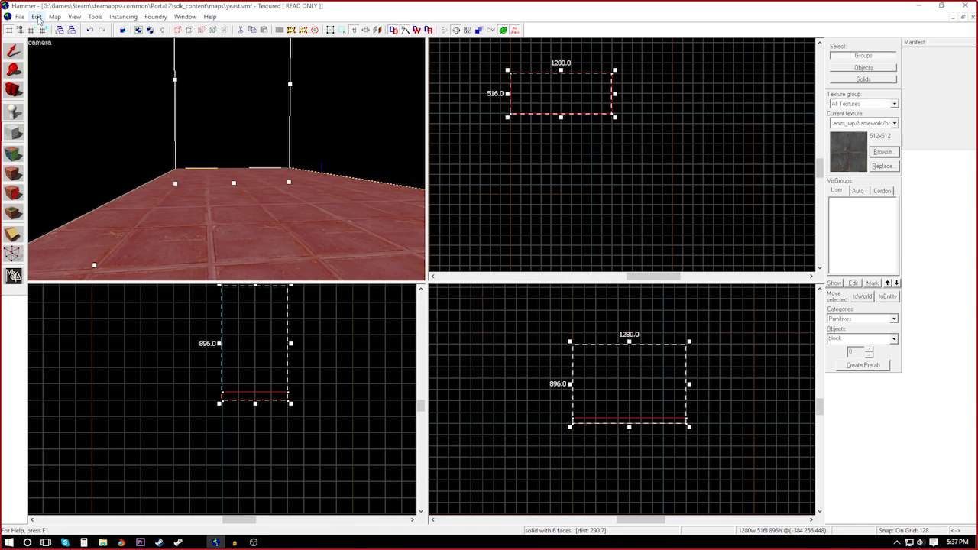
# Turn off Snap to Grid and move the block outline slightly off the grid in the top view
pyautogui.click(36, 16)
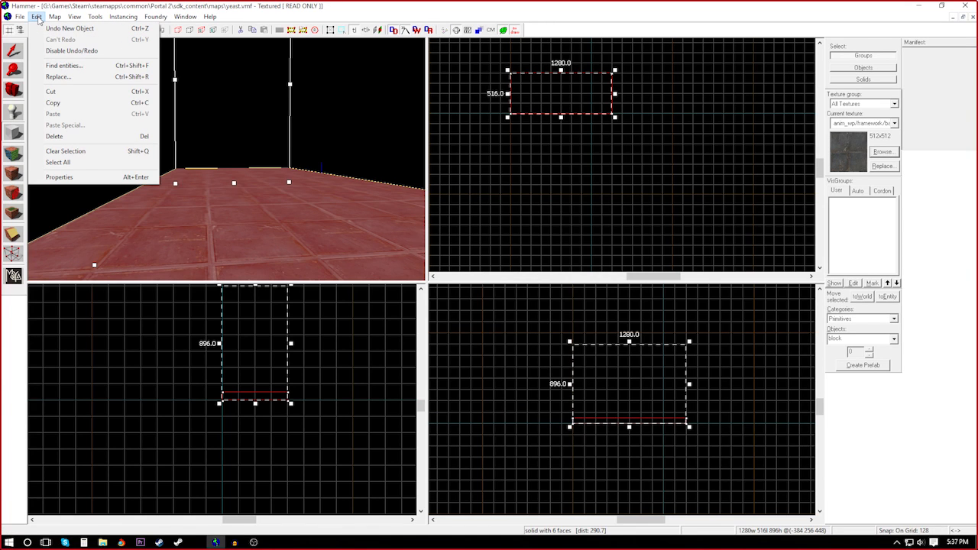
pyautogui.moveTo(64, 21)
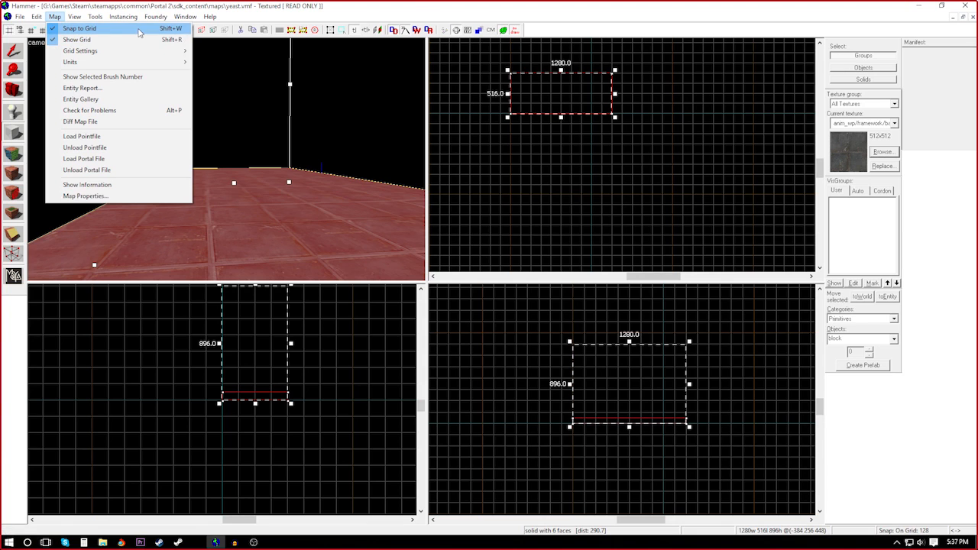
pyautogui.click(139, 29)
pyautogui.moveTo(558, 94)
pyautogui.mouseDown()
pyautogui.moveTo(578, 103)
pyautogui.moveTo(559, 89)
pyautogui.mouseUp()
# Turn Snap to Grid back on and move the block outline back towards the floor block
pyautogui.click(55, 17)
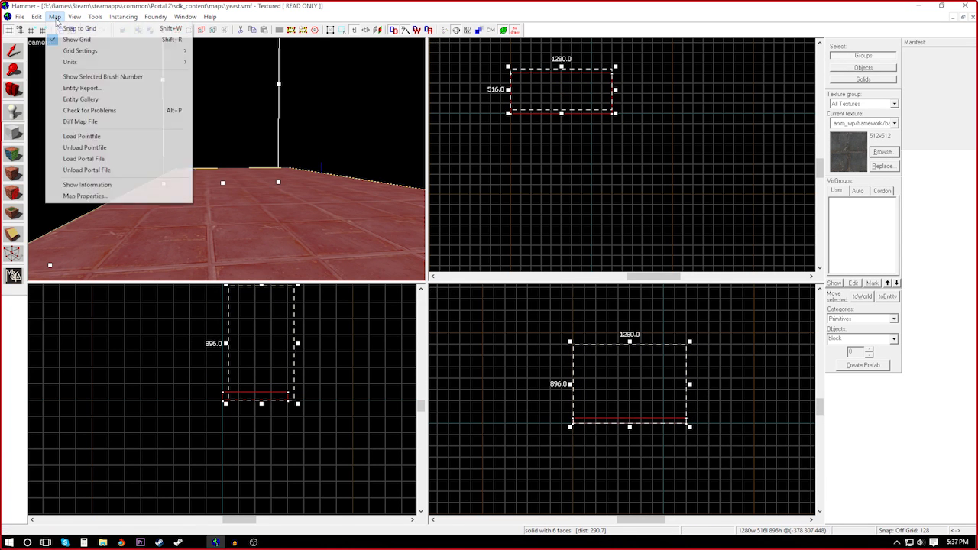
pyautogui.click(69, 28)
pyautogui.moveTo(569, 86); pyautogui.dragTo(569, 89)
# Discard the block outline and switch to the Selection tool with the floor block selected and in view
pyautogui.click(694, 197)
pyautogui.press('z')
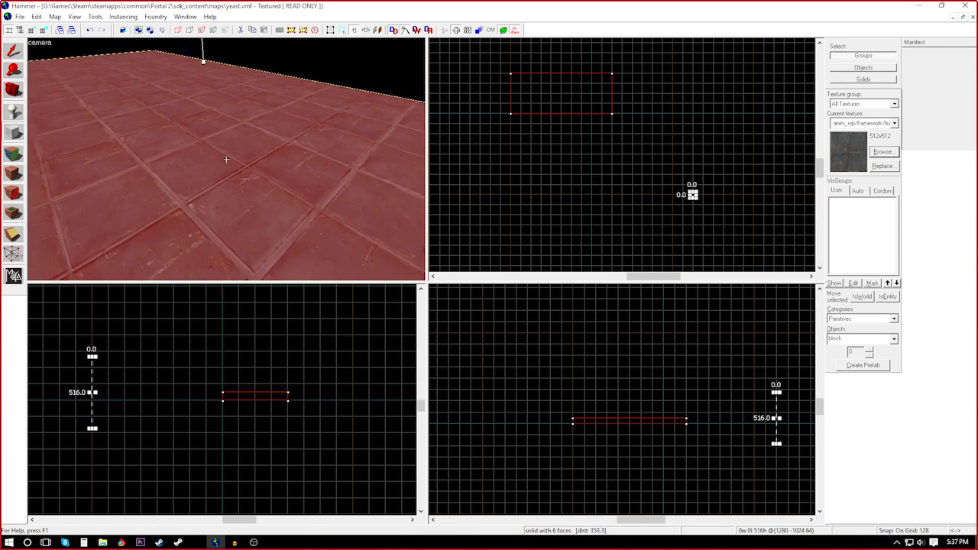
pyautogui.press('s')
pyautogui.click(15, 49)
pyautogui.press('z')
pyautogui.press('z')
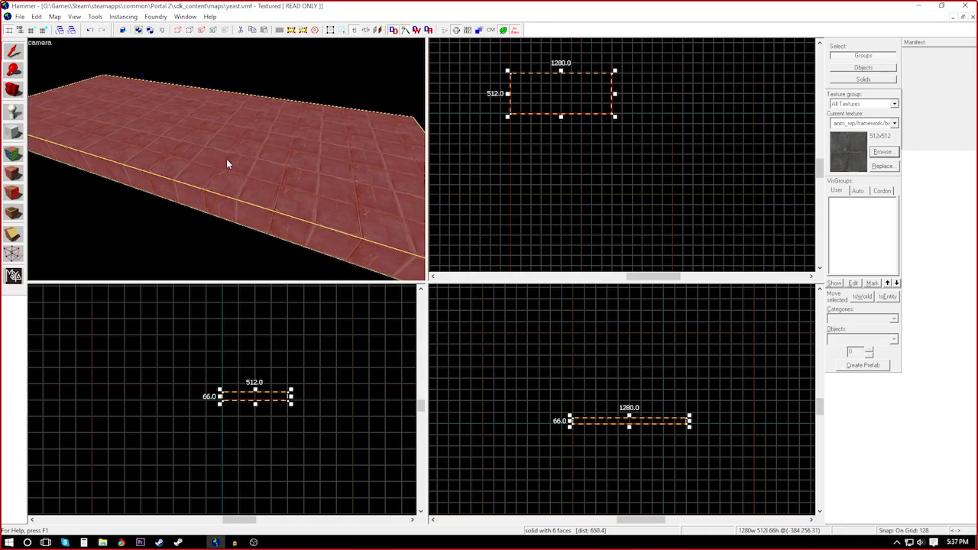
# Filter the texture browser by "wall", apply a dark metal/black_wall_metal texture to the floor block, and clear the selection
pyautogui.click(883, 152)
pyautogui.scroll(-10, 889, 153)
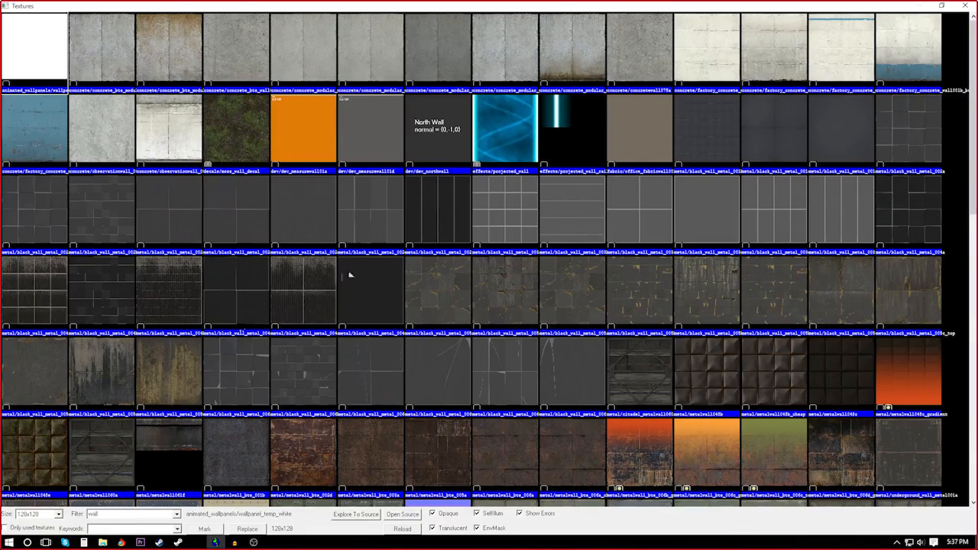
pyautogui.scroll(-9, 366, 279)
pyautogui.scroll(9, 389, 298)
pyautogui.scroll(-9, 606, 164)
pyautogui.scroll(9, 480, 225)
pyautogui.scroll(-9, 596, 344)
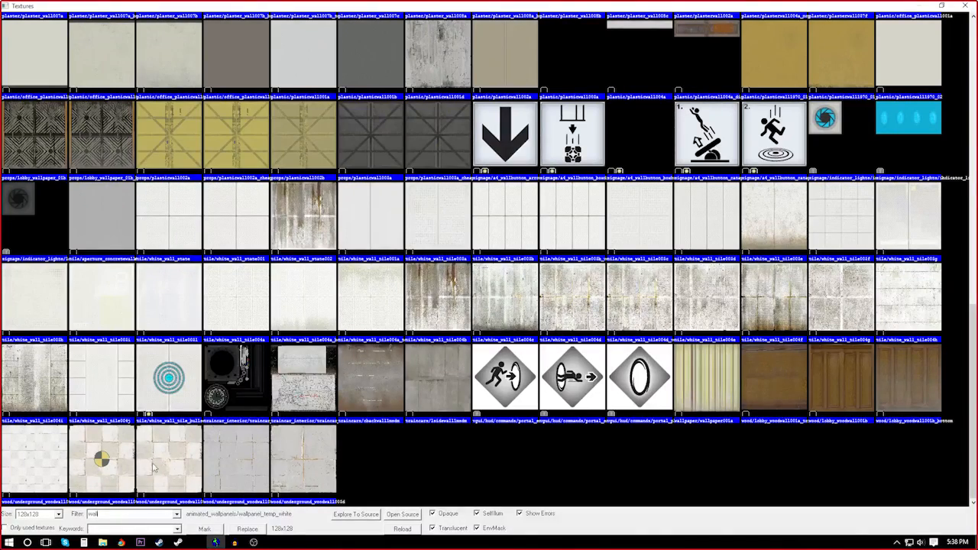
pyautogui.scroll(9, 321, 432)
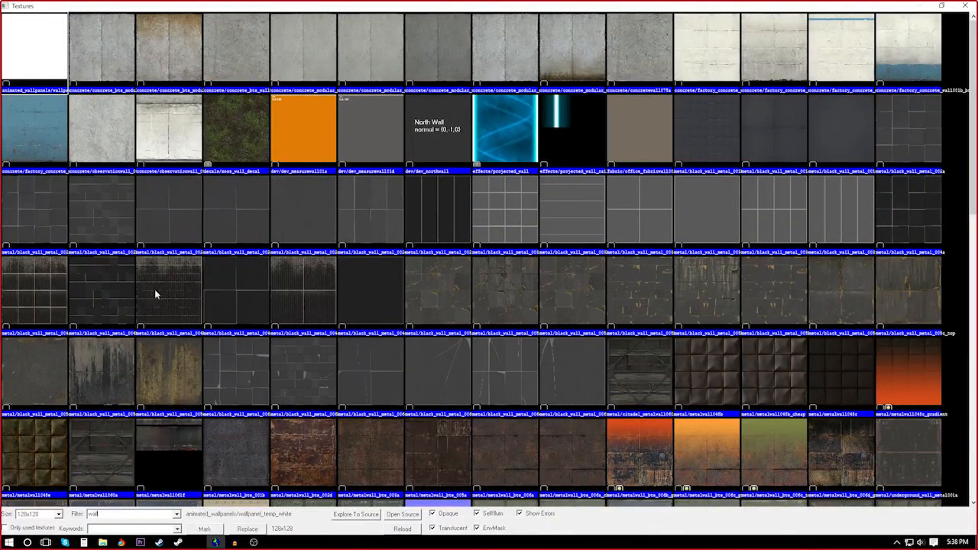
pyautogui.doubleClick(95, 285)
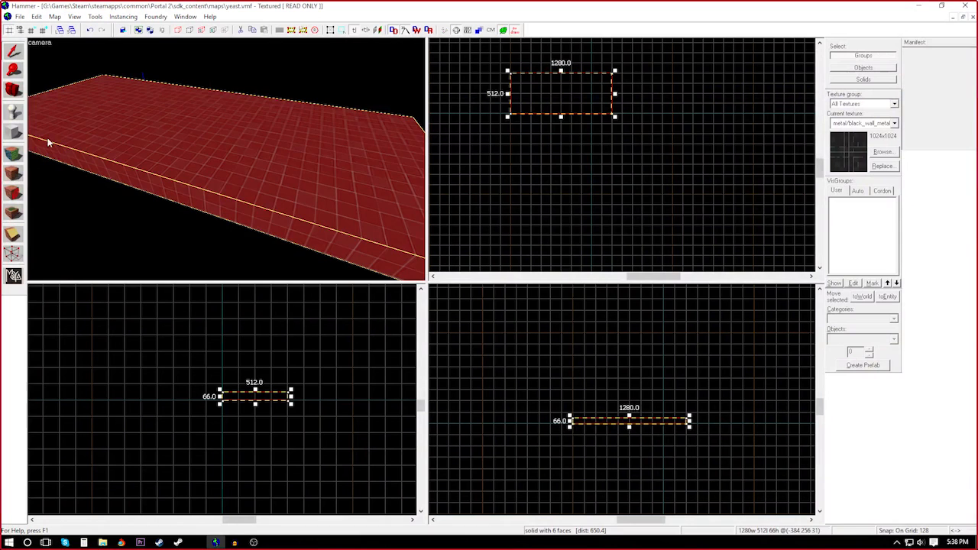
pyautogui.press('Escape')
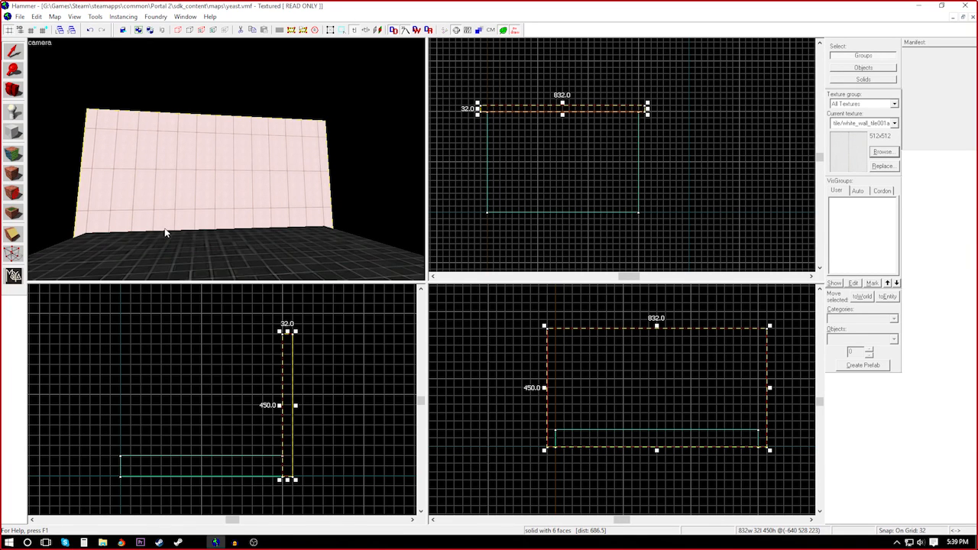
# Open the Face Edit Sheet for the wall and select individual faces of the floor and wall blocks
pyautogui.click(17, 156)
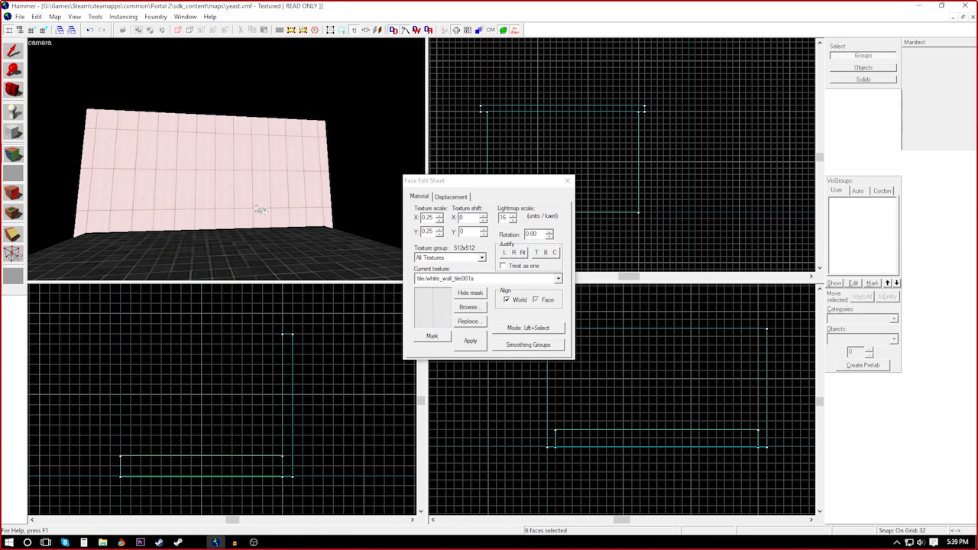
pyautogui.press('z')
pyautogui.press('s')
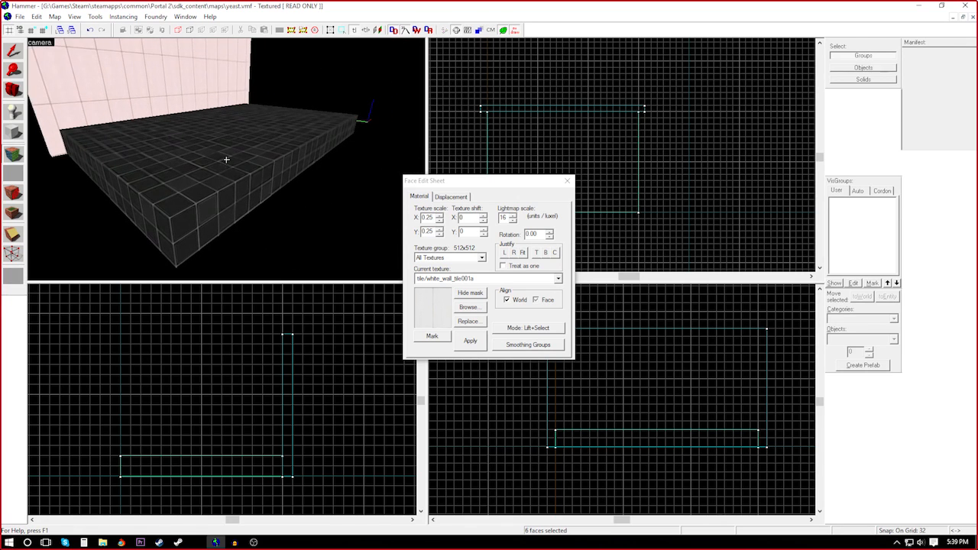
pyautogui.press('z')
pyautogui.click(218, 159)
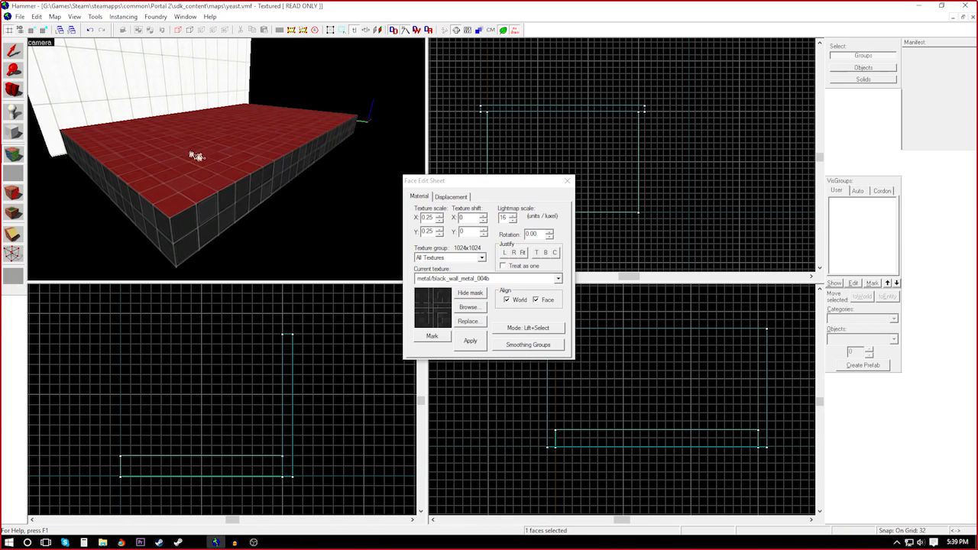
pyautogui.click(239, 210)
pyautogui.click(185, 167)
pyautogui.keyDown('ctrl'); pyautogui.click(224, 216); pyautogui.keyUp('ctrl')
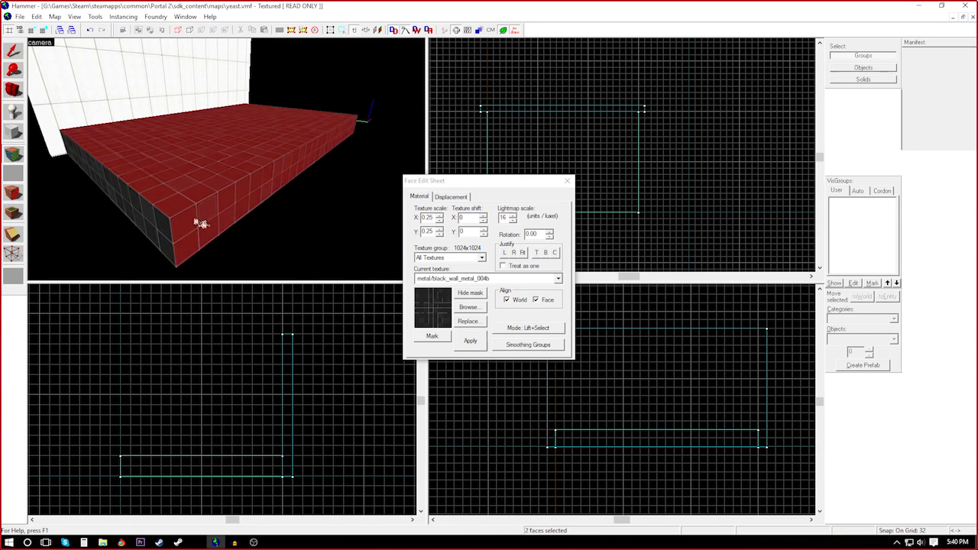
pyautogui.click(165, 97)
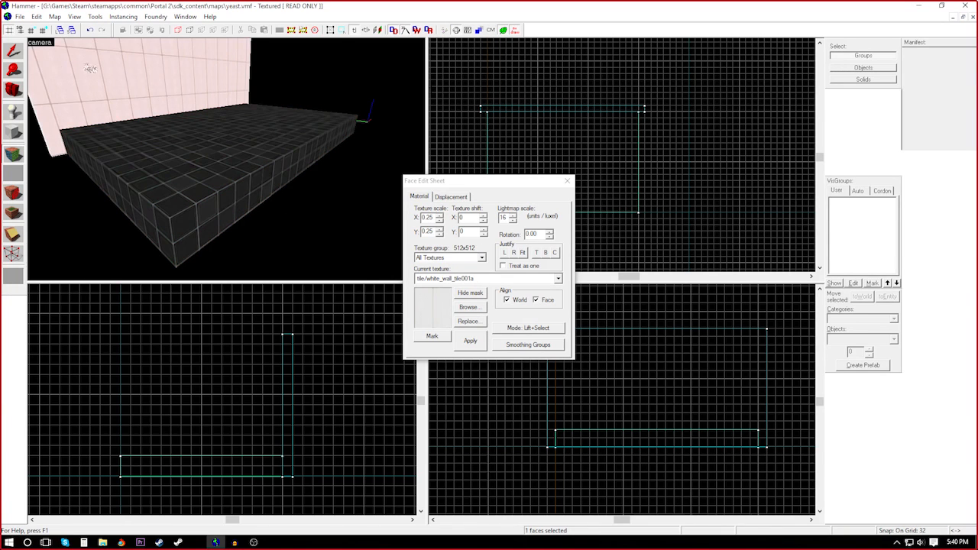
# Select the whole wall block and apply the props/plasticwall002a_cheap texture to all its faces
pyautogui.click(19, 55)
pyautogui.click(181, 78)
pyautogui.click(17, 156)
pyautogui.press('z')
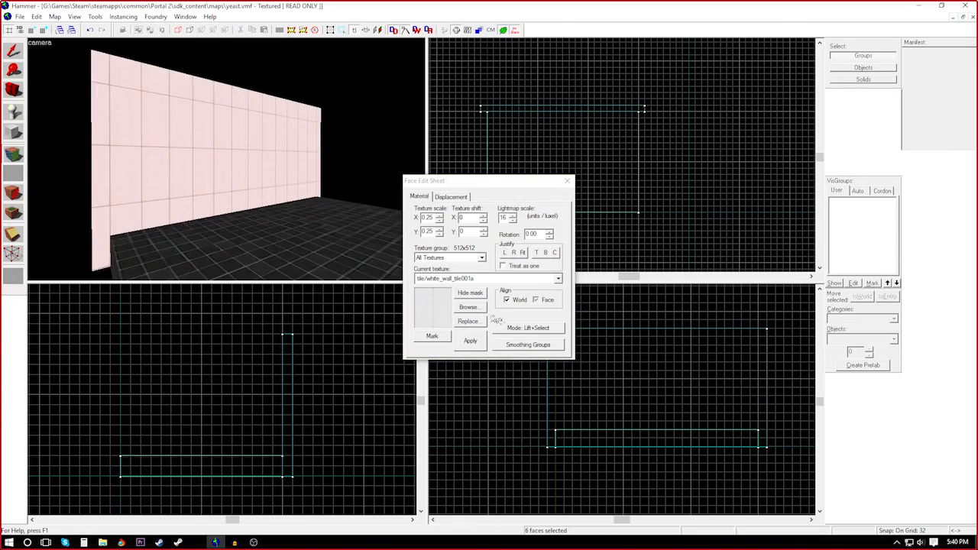
pyautogui.click(470, 306)
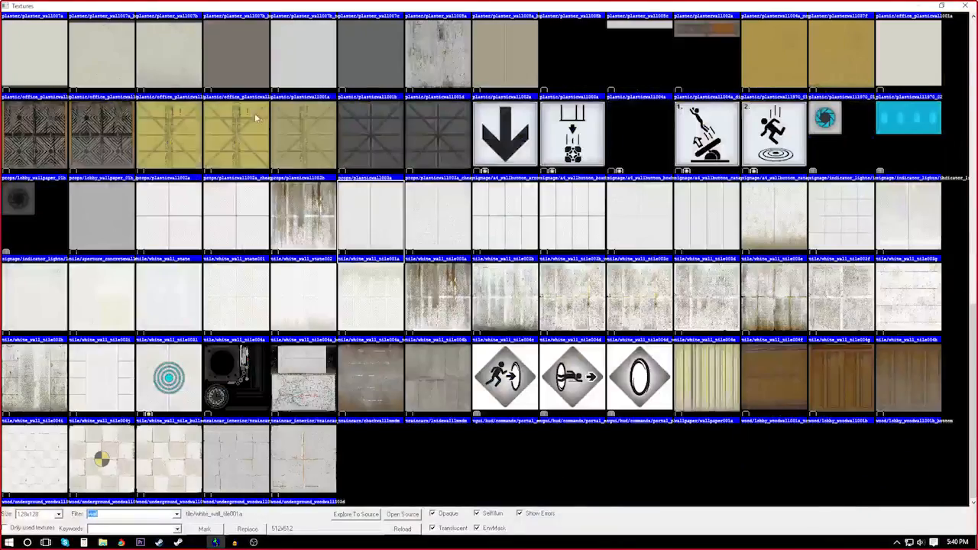
pyautogui.doubleClick(254, 113)
pyautogui.click(471, 341)
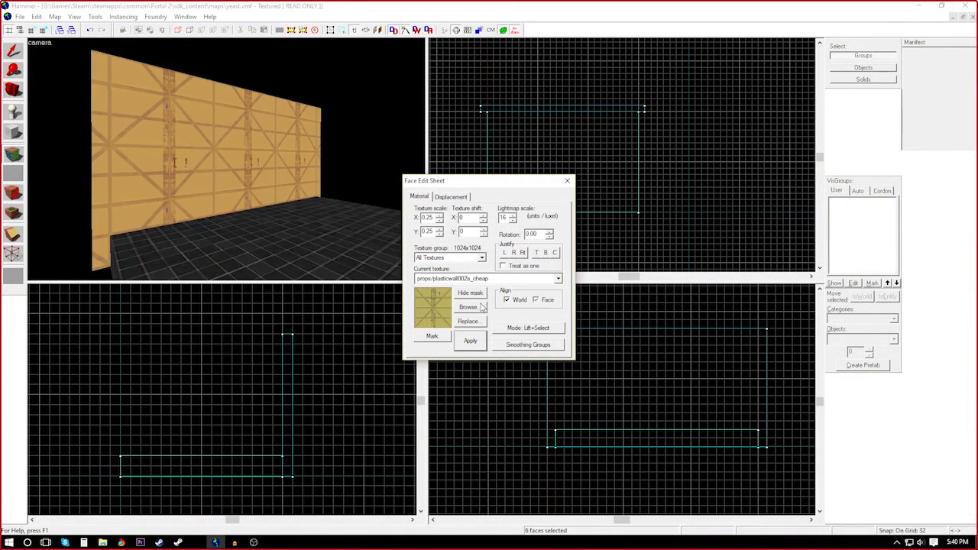
# Undo the yellow texture on the wall and make tile/white_wall_tile001a the current texture
pyautogui.click(312, 175)
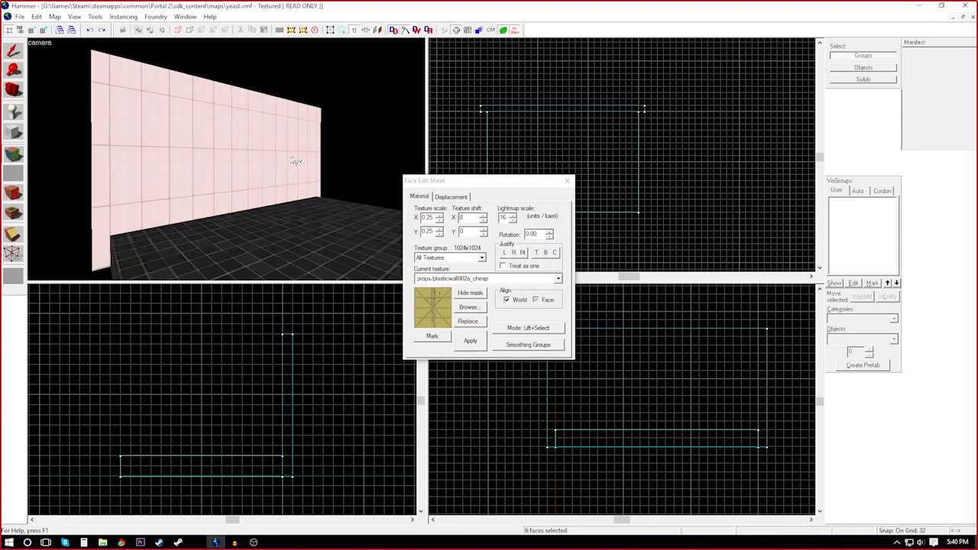
pyautogui.click(92, 30)
pyautogui.click(95, 33)
pyautogui.click(469, 308)
pyautogui.doubleClick(367, 221)
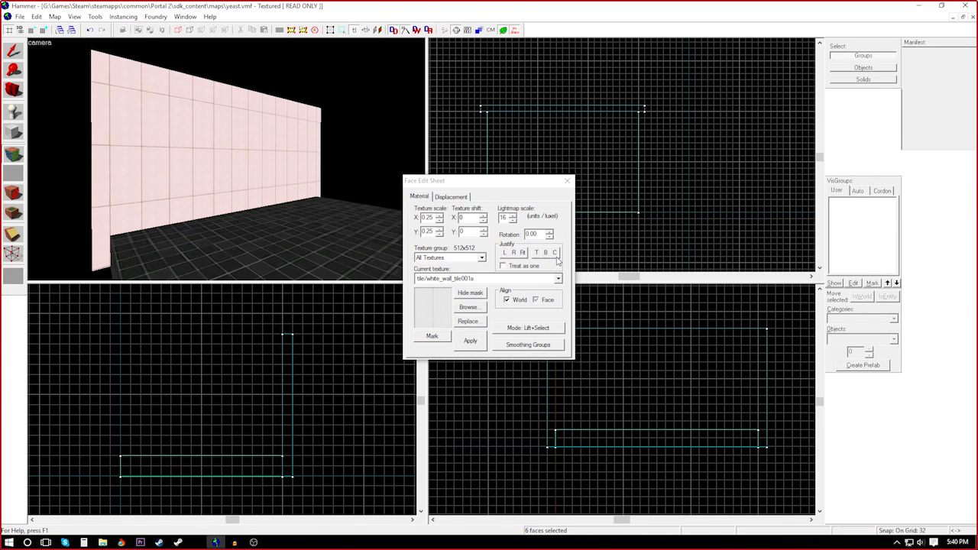
# Try left, bottom and fit justification on the wall's texture, and undo the fit
pyautogui.click(504, 255)
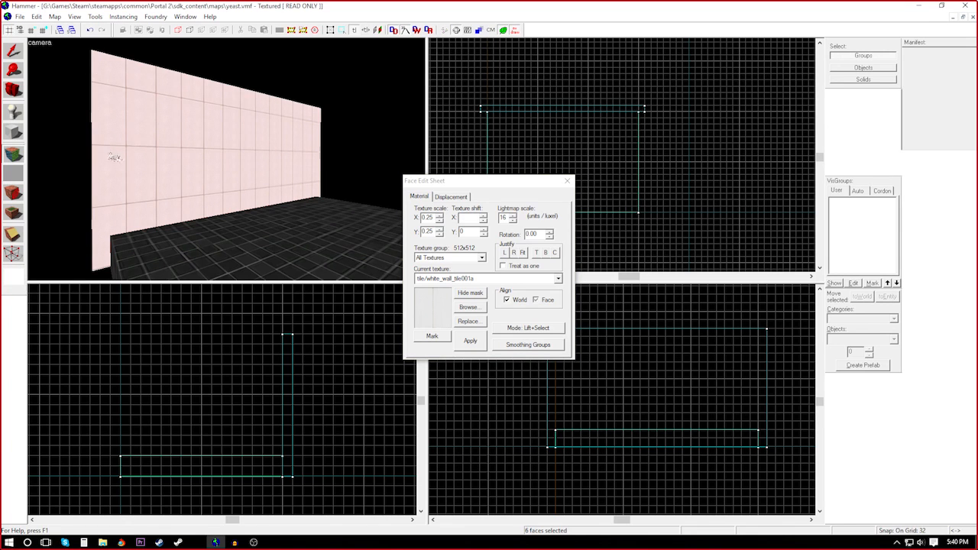
pyautogui.press('d')
pyautogui.press('z')
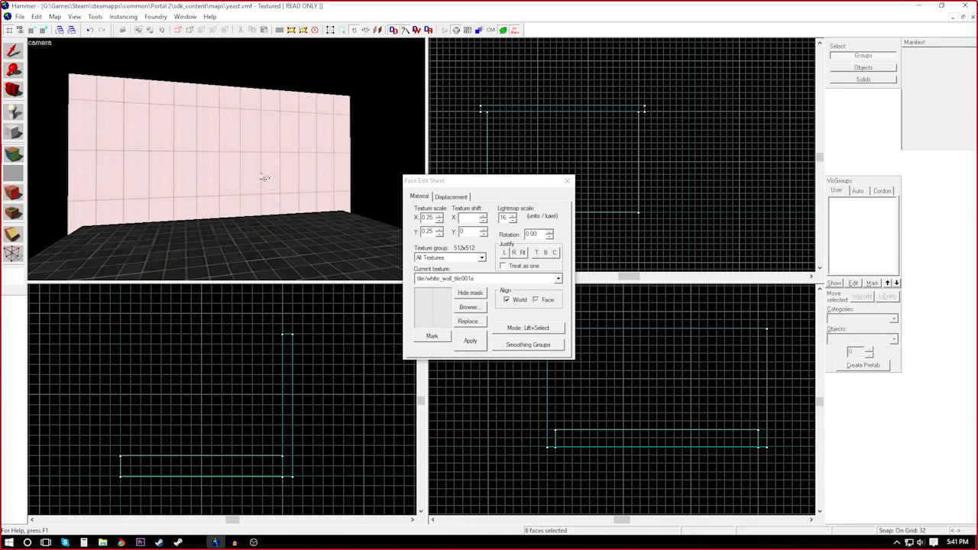
pyautogui.click(546, 253)
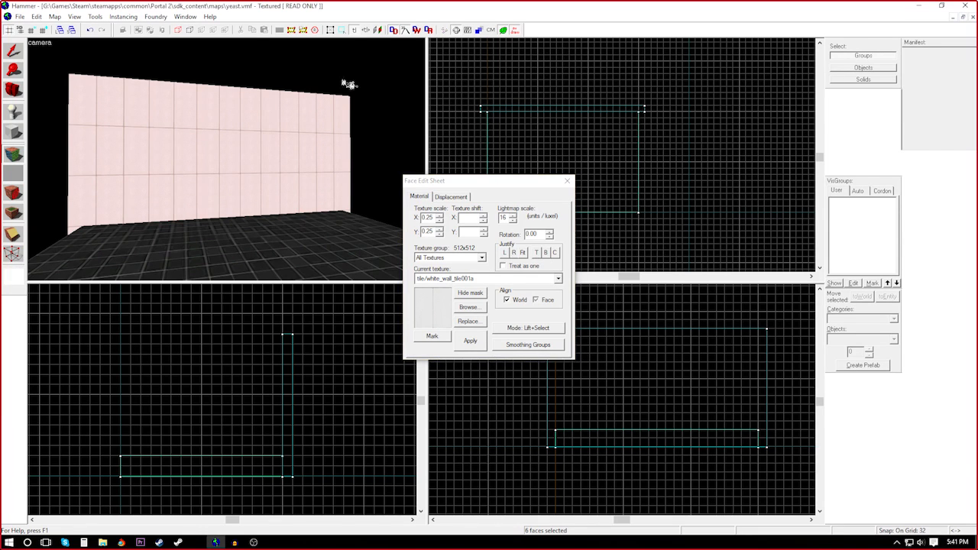
pyautogui.click(523, 253)
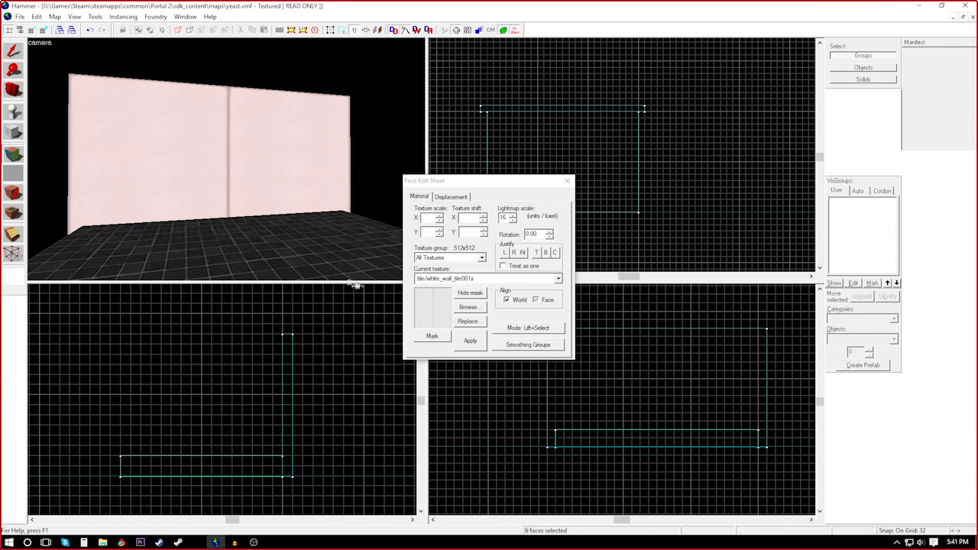
pyautogui.hotkey('ctrl', 'z')
# Centre the wall's texture, justify it to the top, and close the Face Edit Sheet
pyautogui.click(555, 254)
pyautogui.press('z')
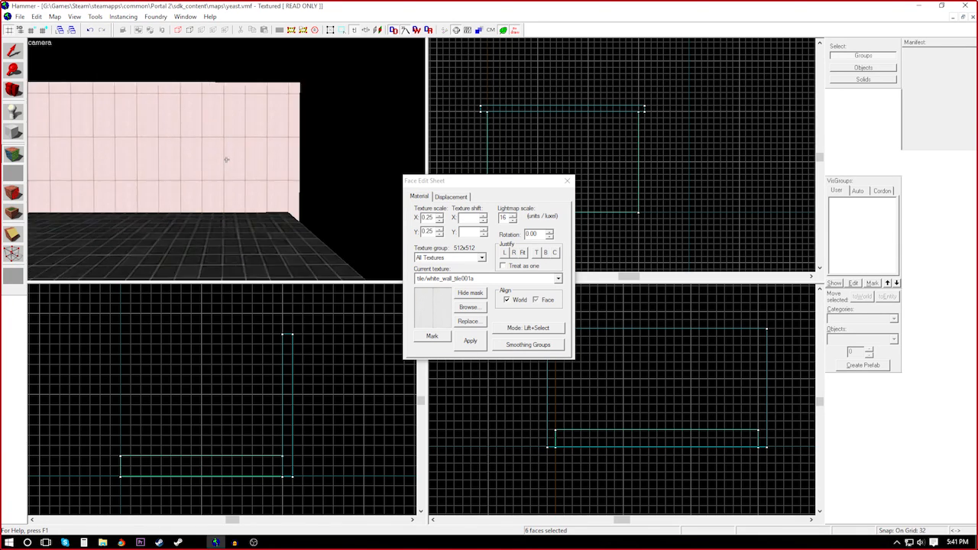
pyautogui.press('z')
pyautogui.click(537, 254)
pyautogui.click(567, 182)
# Clone the back wall to the opposite end of the floor in the top view
pyautogui.moveTo(533, 109)
pyautogui.keyDown('shift'); pyautogui.mouseDown()
pyautogui.moveTo(518, 138)
pyautogui.moveTo(520, 214)
pyautogui.moveTo(561, 207)
pyautogui.mouseUp(); pyautogui.keyUp('shift')
pyautogui.press('z')
pyautogui.press('z')
# Resize a wall copy into a narrow side wall running along the floor's edge up to the back wall
pyautogui.moveTo(648, 209); pyautogui.dragTo(488, 210)
pyautogui.moveTo(484, 203)
pyautogui.mouseDown()
pyautogui.moveTo(484, 112)
pyautogui.moveTo(535, 105)
pyautogui.mouseUp()
pyautogui.press('z')
pyautogui.press('z')
# Move the back wall one 32-unit grid step outward in the top view
pyautogui.scroll(2, 536, 101)
pyautogui.click(536, 109)
pyautogui.moveTo(462, 115); pyautogui.dragTo(462, 108)
pyautogui.click(13, 154)
pyautogui.click(567, 182)
# Move the floor block one 32-unit grid step so it meets the back wall
pyautogui.click(329, 245)
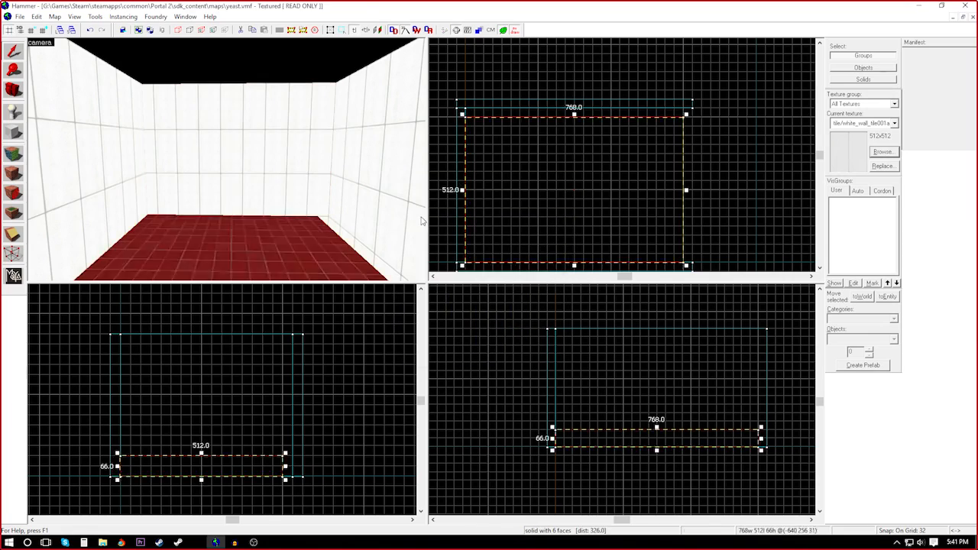
pyautogui.moveTo(665, 123); pyautogui.dragTo(665, 113)
pyautogui.click(672, 110)
# Shorten the side wall's front end by one grid step and clone the wall to the opposite side of the room
pyautogui.click(458, 145)
pyautogui.scroll(-1, 444, 144)
pyautogui.moveTo(475, 235); pyautogui.dragTo(507, 226)
pyautogui.press('z')
pyautogui.press('z')
pyautogui.click(226, 160)
pyautogui.keyDown('shift'); pyautogui.moveTo(476, 184); pyautogui.dragTo(665, 183); pyautogui.keyUp('shift')
# Clone the floor block up to the top of the walls as a ceiling and reduce its thickness to 34 units
pyautogui.click(329, 245)
pyautogui.keyDown('shift'); pyautogui.moveTo(659, 439); pyautogui.dragTo(660, 340); pyautogui.keyUp('shift')
pyautogui.moveTo(662, 334); pyautogui.dragTo(666, 327)
pyautogui.press('z')
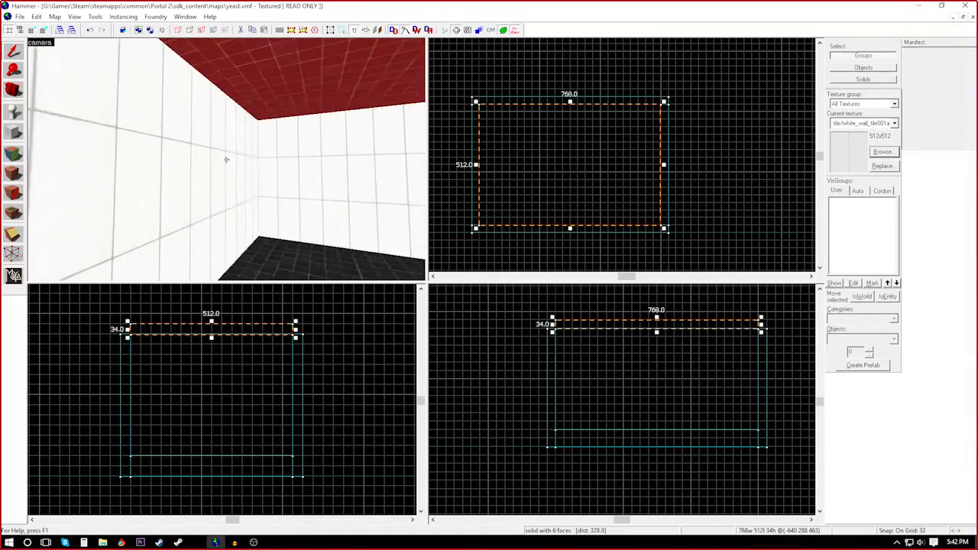
pyautogui.press('z')
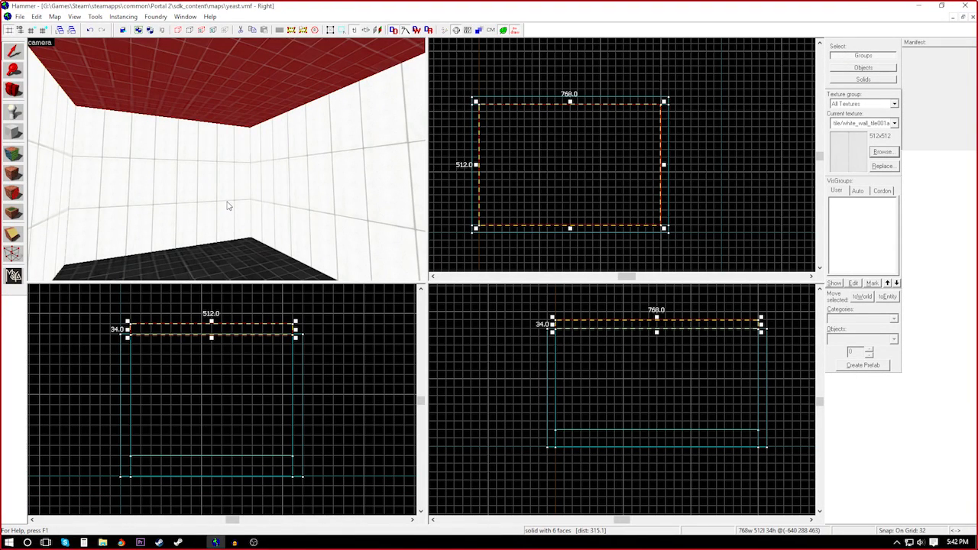
# Clear the selection and examine the enclosed room from inside and outside for how its walls, floor and ceiling meet
pyautogui.press('z')
pyautogui.press('w')
pyautogui.press('w')
pyautogui.press('z')
pyautogui.press('Escape')
pyautogui.press('z')
pyautogui.press('s')
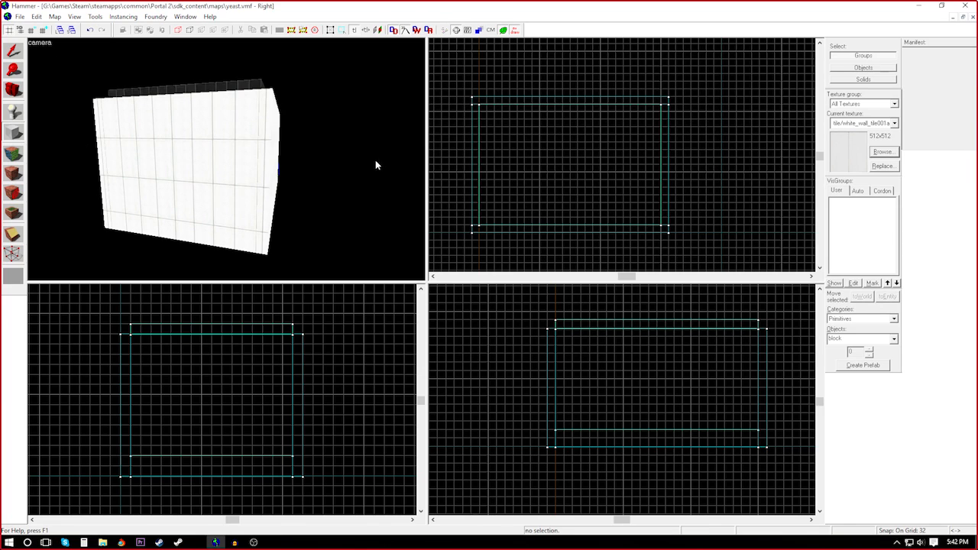
pyautogui.scroll(-10, 617, 173)
pyautogui.scroll(6, 569, 150)
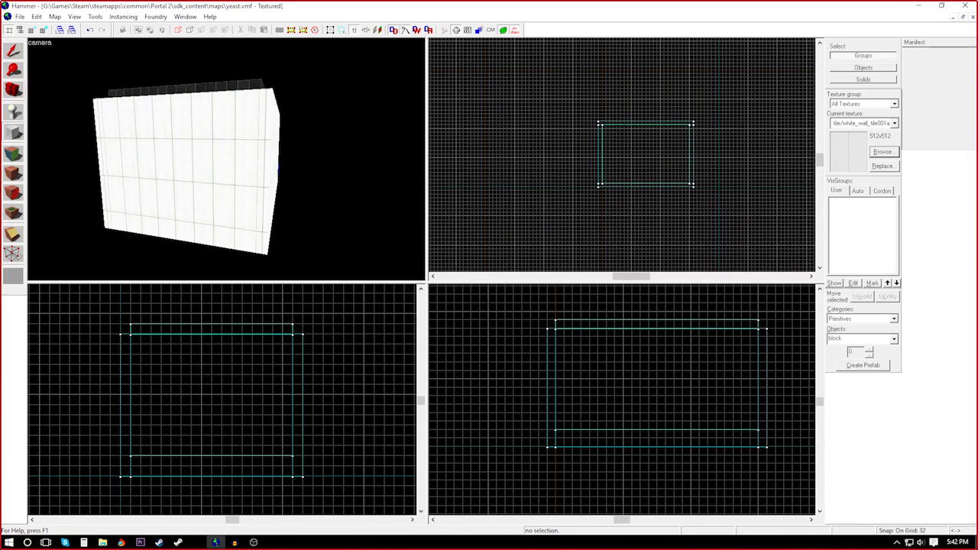
pyautogui.press('a')
pyautogui.press('w')
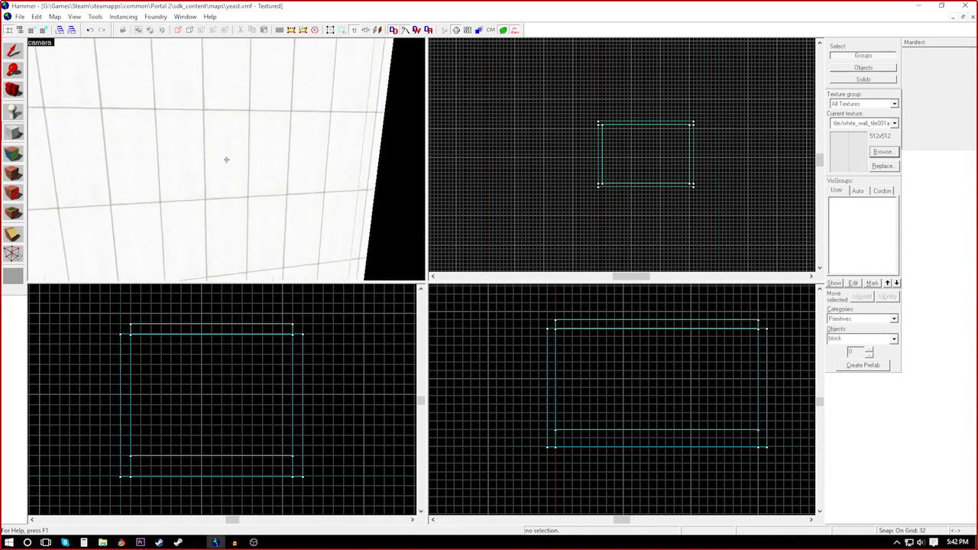
pyautogui.press('s')
pyautogui.press('w')
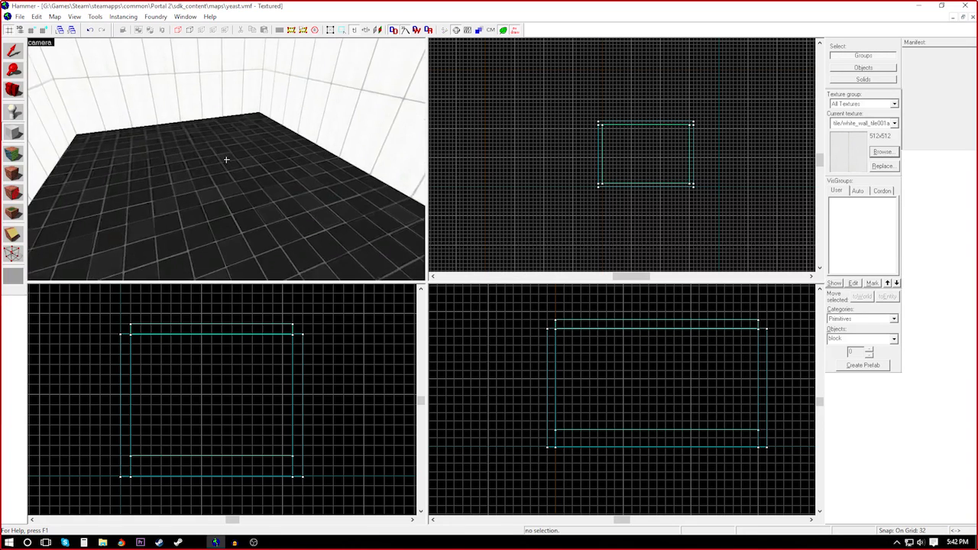
pyautogui.press('z')
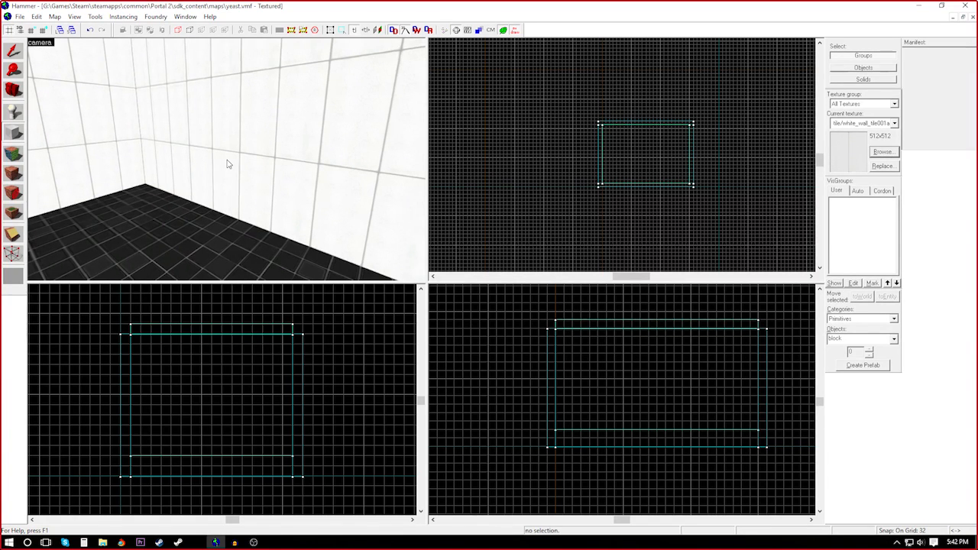
pyautogui.press('z')
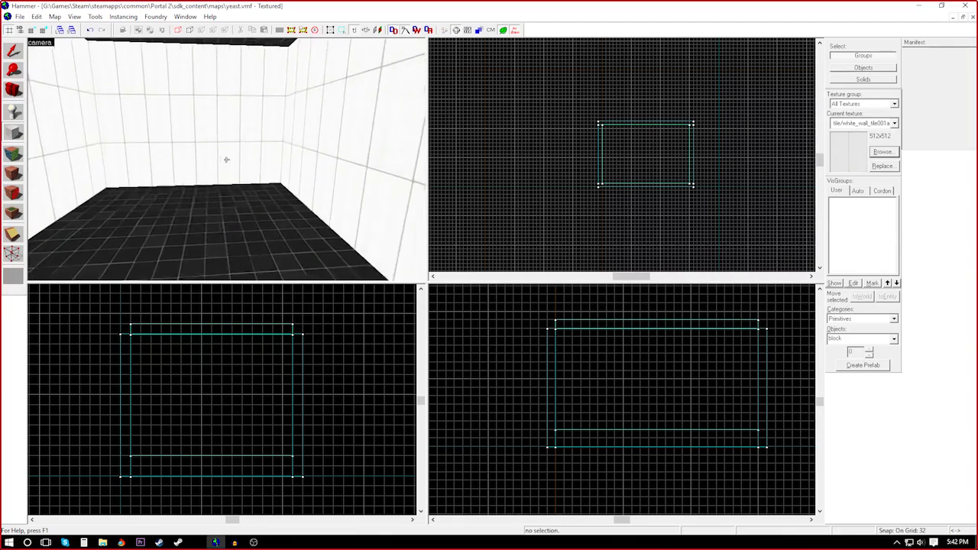
pyautogui.press('s')
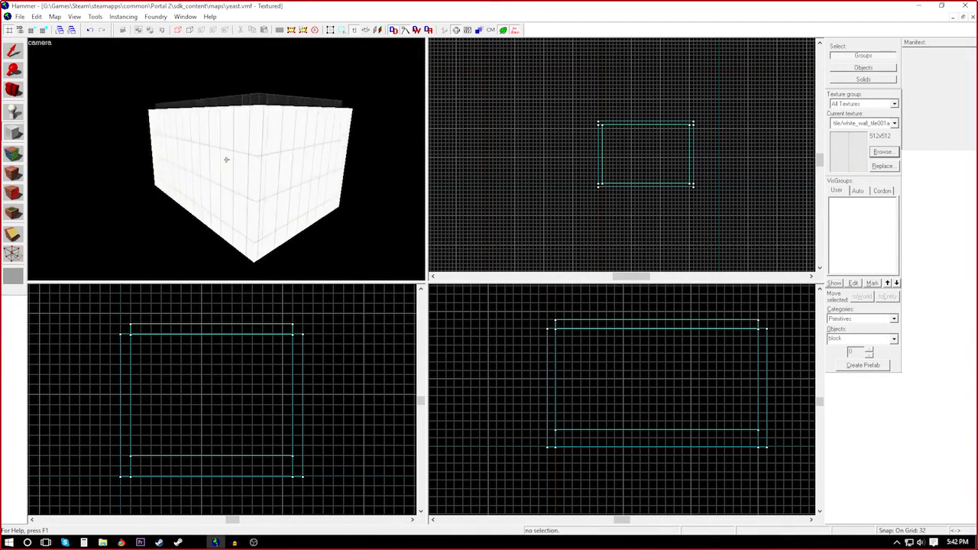
pyautogui.press('z')
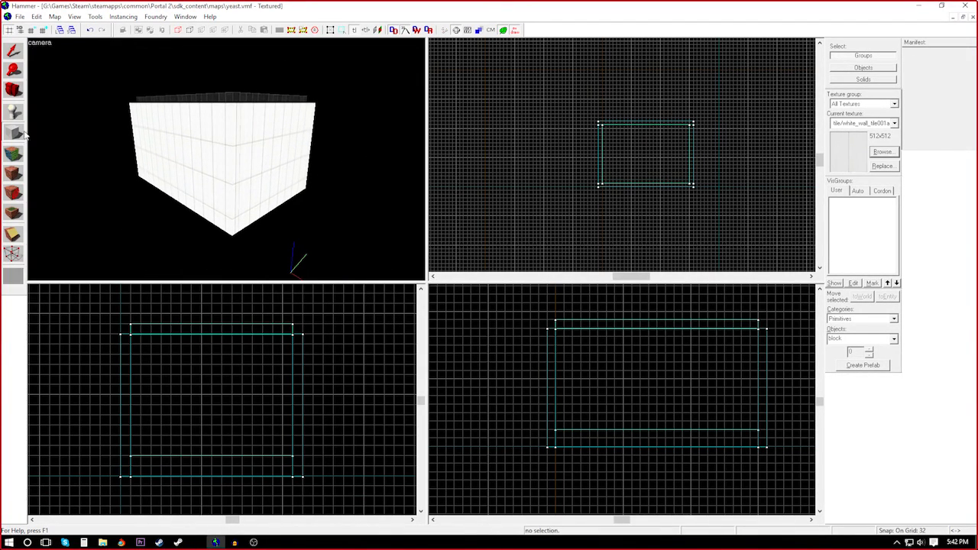
# Place an info_player_start entity on the floor inside the room
pyautogui.click(13, 57)
pyautogui.press('z')
pyautogui.press('w')
pyautogui.press('z')
pyautogui.click(15, 114)
pyautogui.click(230, 211)
pyautogui.click(13, 55)
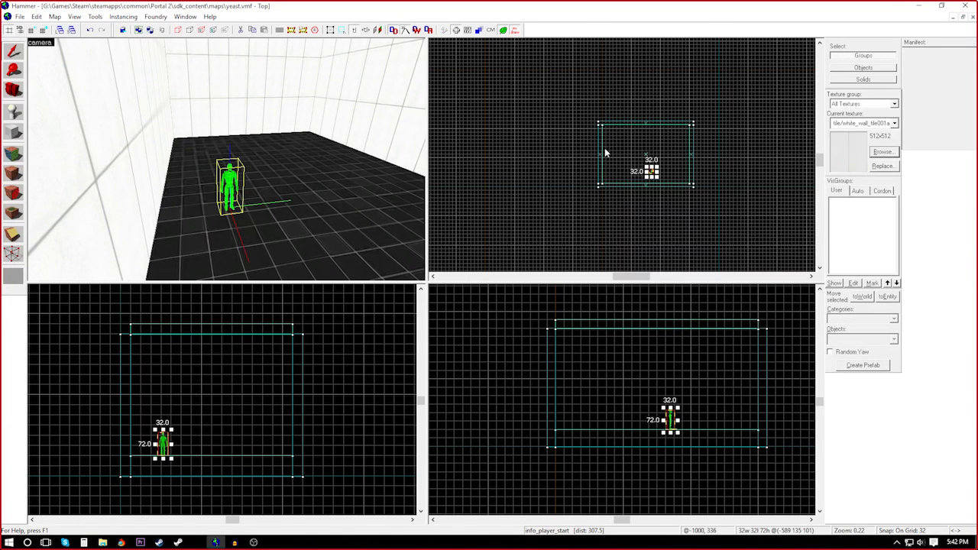
# Move the player start into the front wall in the top view
pyautogui.scroll(5, 636, 180)
pyautogui.moveTo(677, 158); pyautogui.dragTo(679, 198)
pyautogui.press('z')
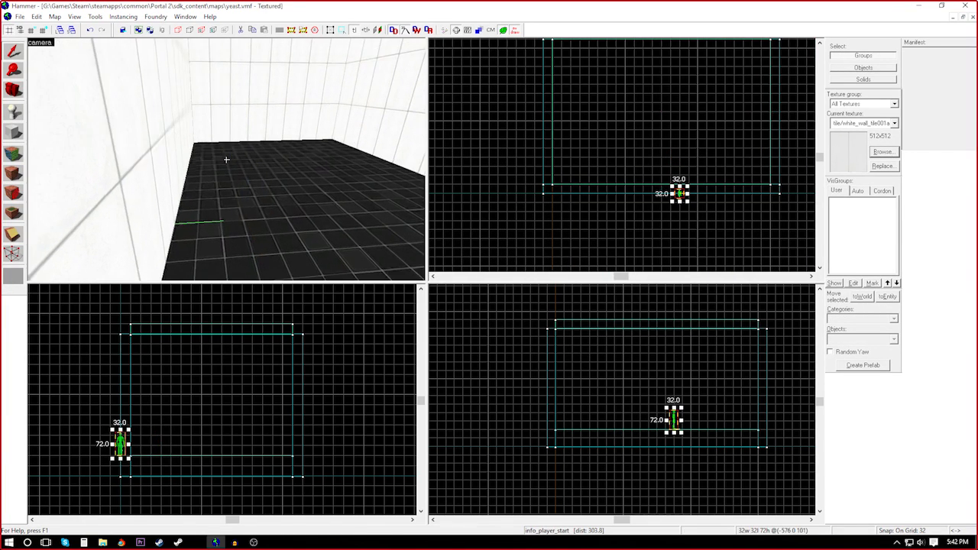
# Examine from both sides of the front wall how the player start overlaps the wall block
pyautogui.press('w')
pyautogui.press('a')
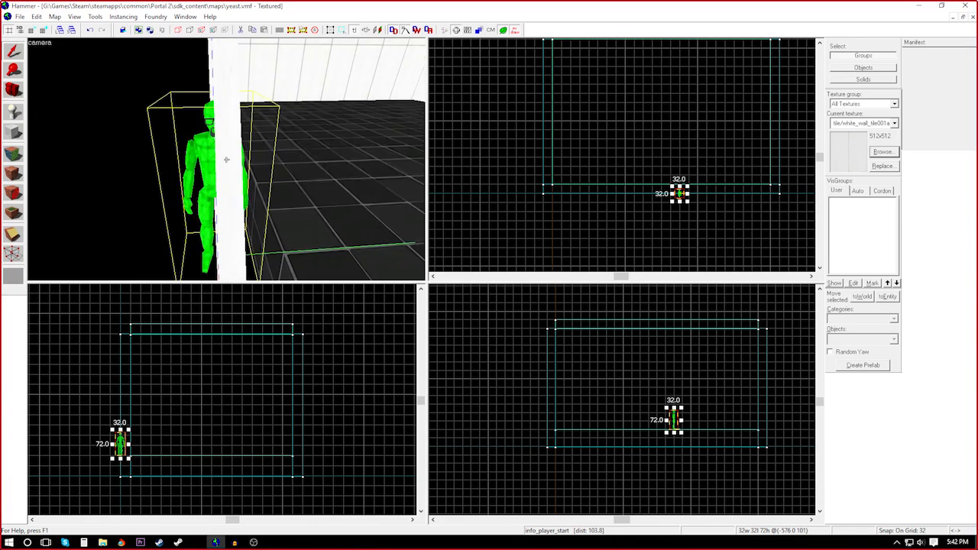
pyautogui.press('d')
pyautogui.press('s')
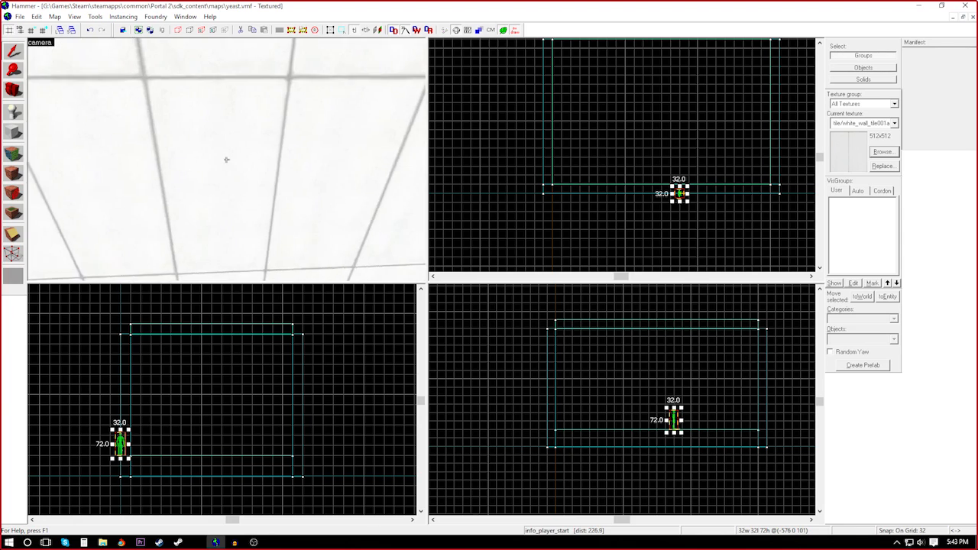
pyautogui.press('s')
pyautogui.press('w')
pyautogui.press('w')
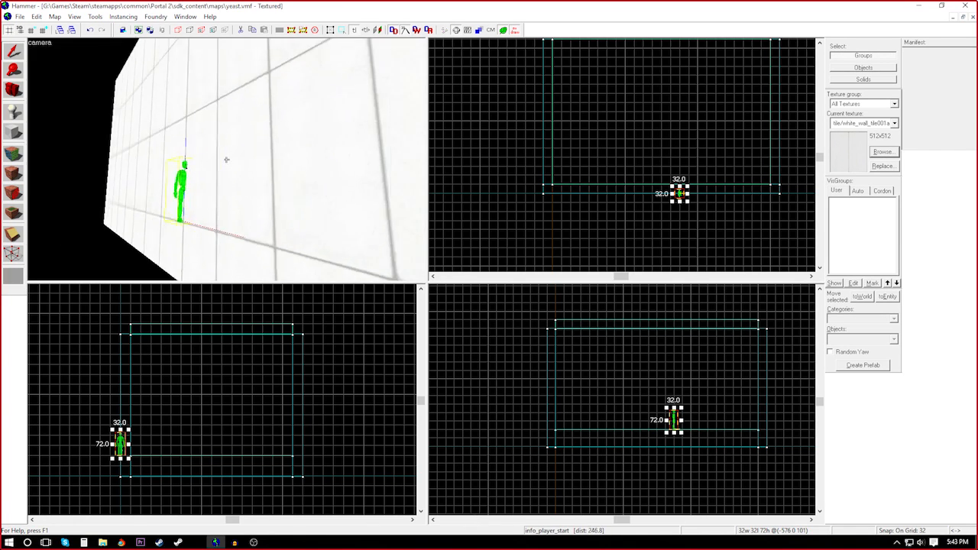
pyautogui.press('w')
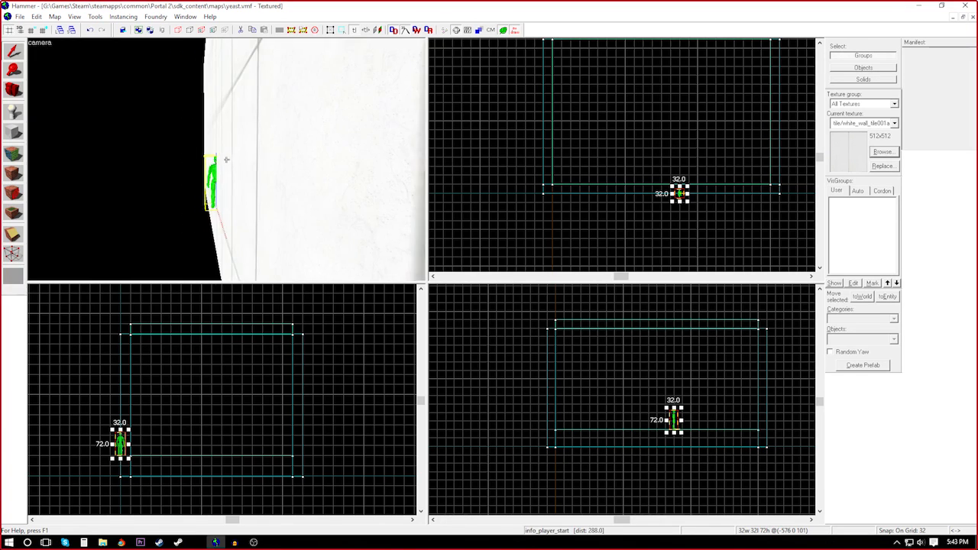
pyautogui.press('s')
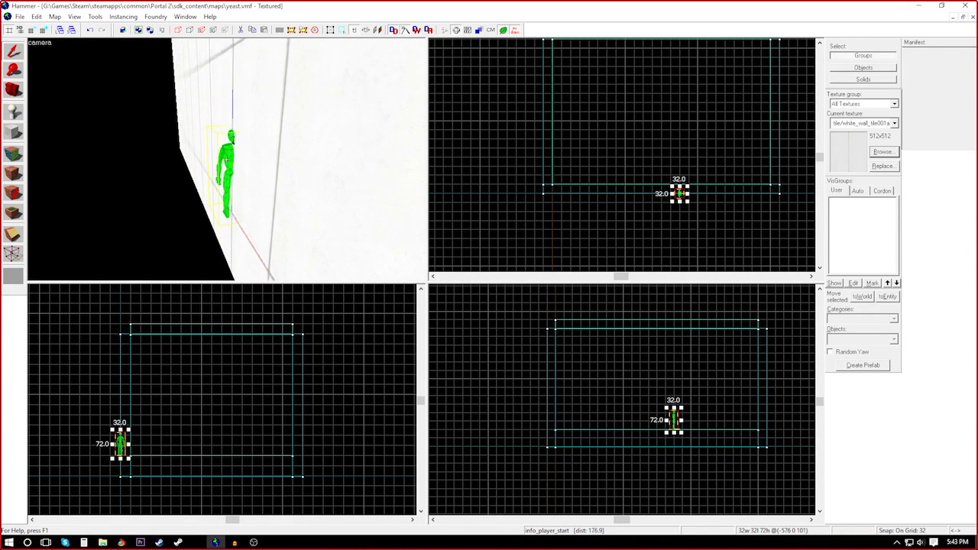
# Move the player start back onto the floor inside the room
pyautogui.moveTo(680, 194); pyautogui.dragTo(672, 131)
pyautogui.press('z')
pyautogui.press('w')
pyautogui.press('z')
# Create a block about 2112 × 1472 units enclosing the whole room, textured with metal/black_wall_metal_002f
pyautogui.hotkey('shift', 'b')
pyautogui.scroll(-5, 619, 194)
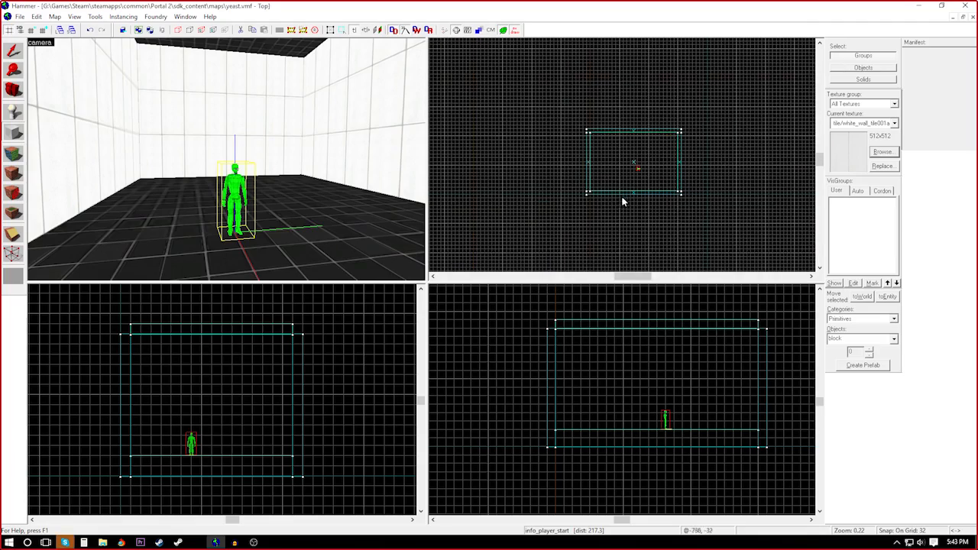
pyautogui.click(883, 152)
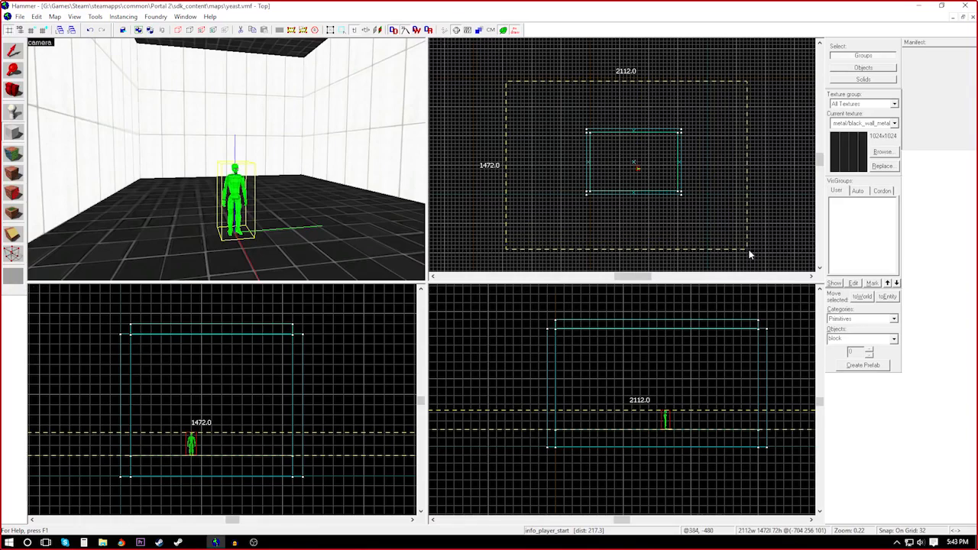
pyautogui.moveTo(505, 81); pyautogui.dragTo(749, 252)
pyautogui.scroll(-5, 649, 435)
pyautogui.moveTo(646, 436); pyautogui.dragTo(648, 500)
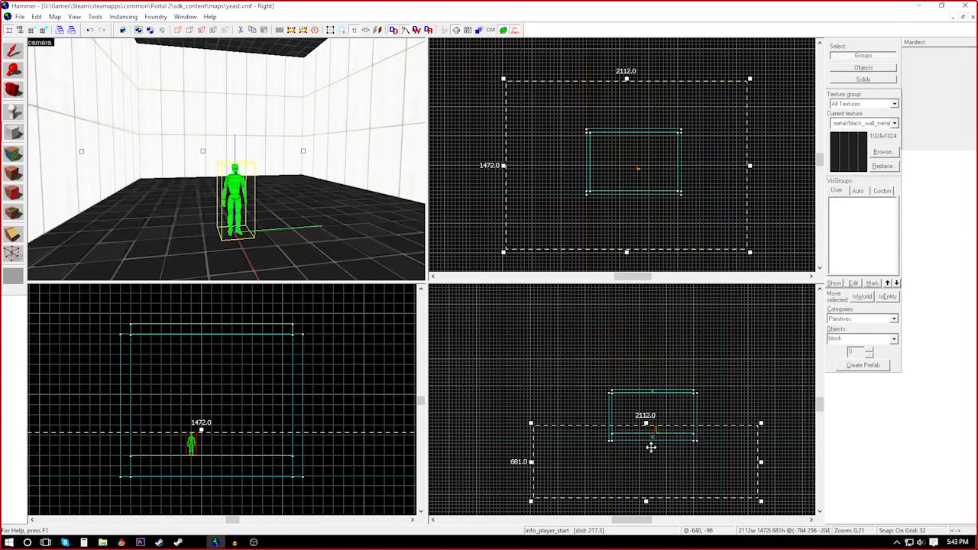
pyautogui.moveTo(647, 422); pyautogui.dragTo(658, 335)
pyautogui.press('Return')
# Hollow the enclosing block into a thin-walled shell around the room
pyautogui.click(100, 19)
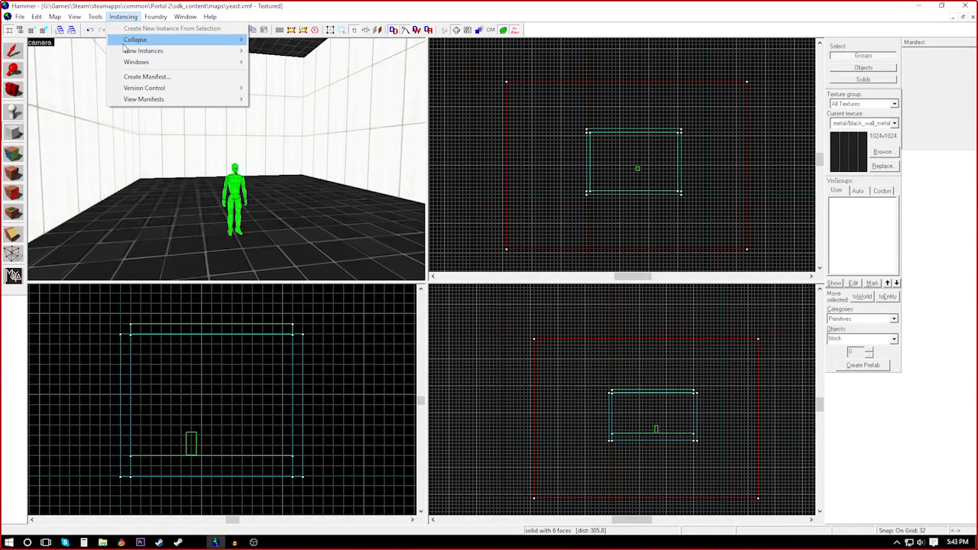
pyautogui.click(114, 39)
pyautogui.click(494, 290)
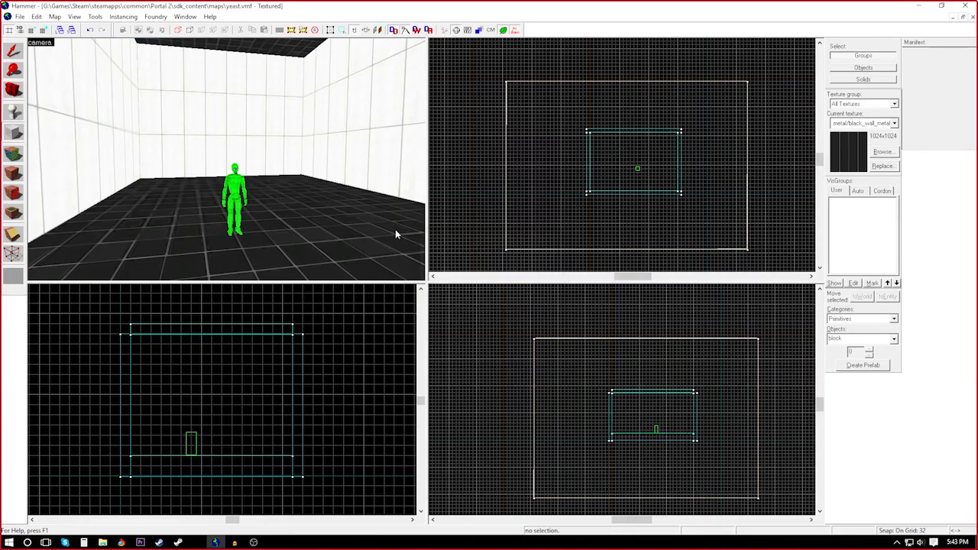
# Examine the space between the hollow shell and the outside of the room
pyautogui.press('z')
pyautogui.press('w')
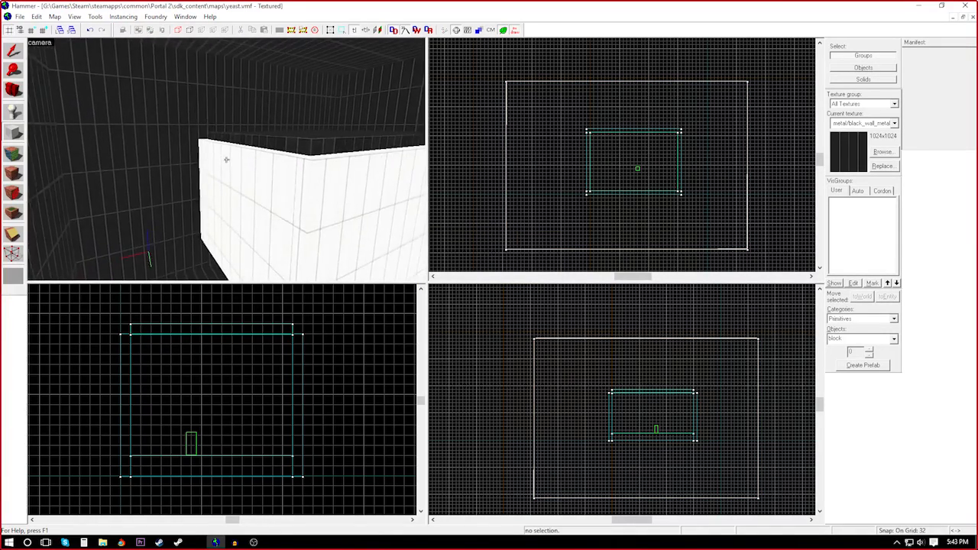
pyautogui.press('z')
pyautogui.click(16, 53)
pyautogui.press('z')
pyautogui.press('w')
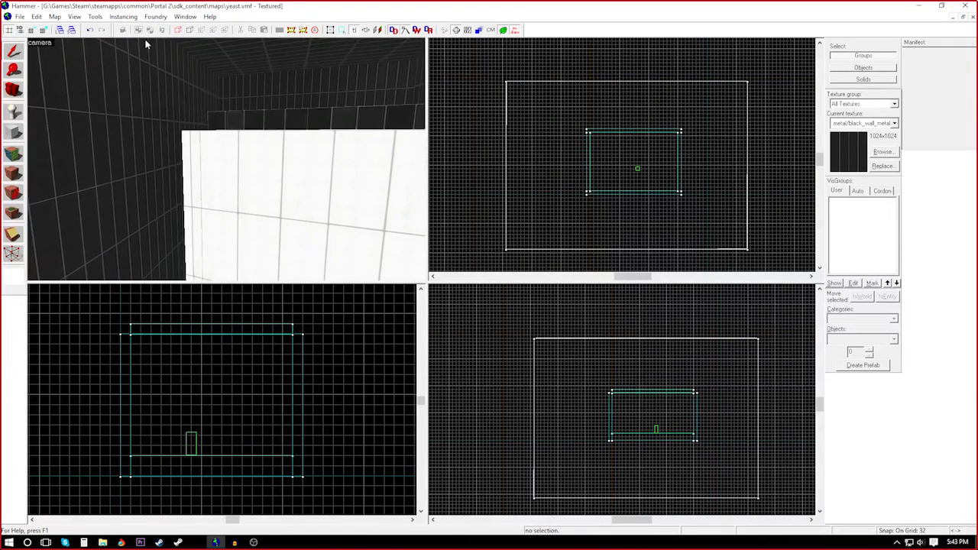
pyautogui.press('z')
pyautogui.press('d')
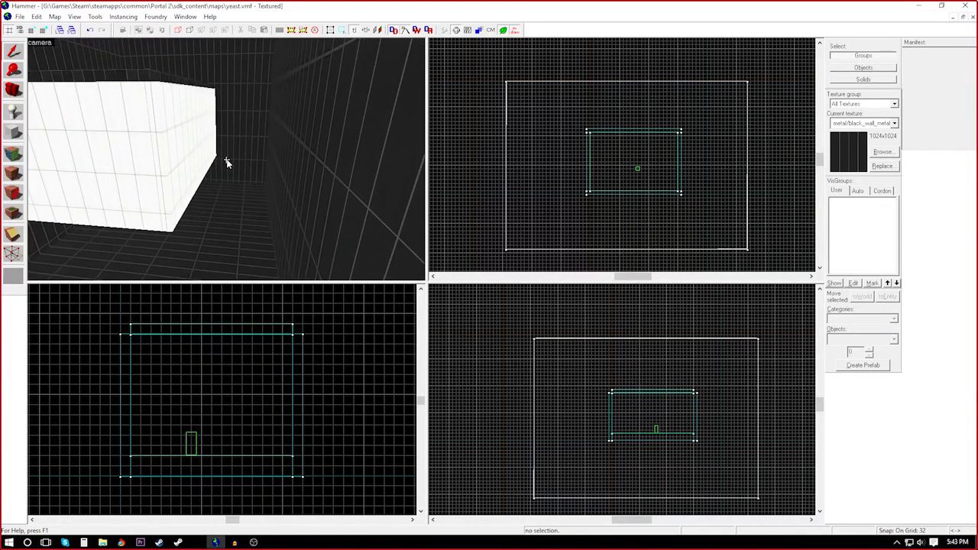
# Apply the tools/toolsblack_noportal texture to the whole outer shell and clear the selection
pyautogui.click(237, 147)
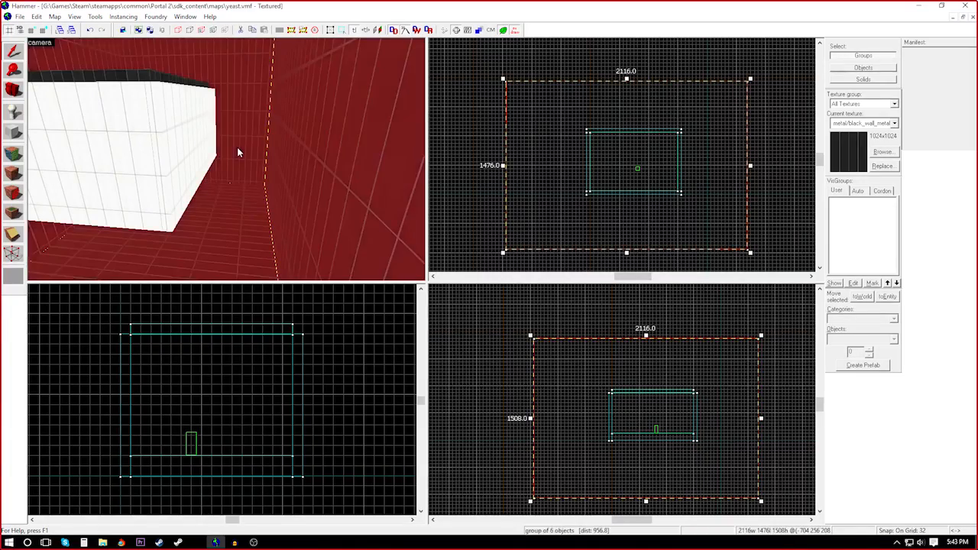
pyautogui.click(881, 152)
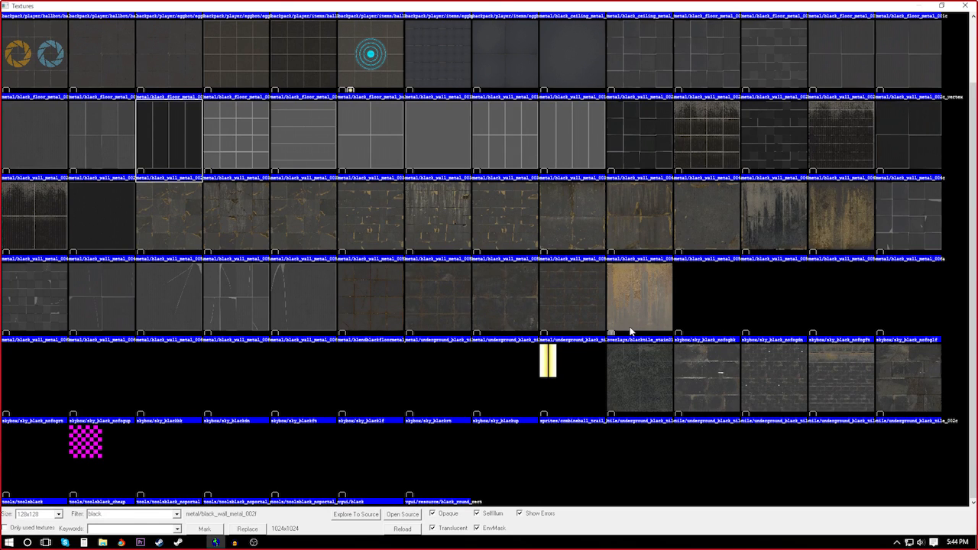
pyautogui.doubleClick(175, 481)
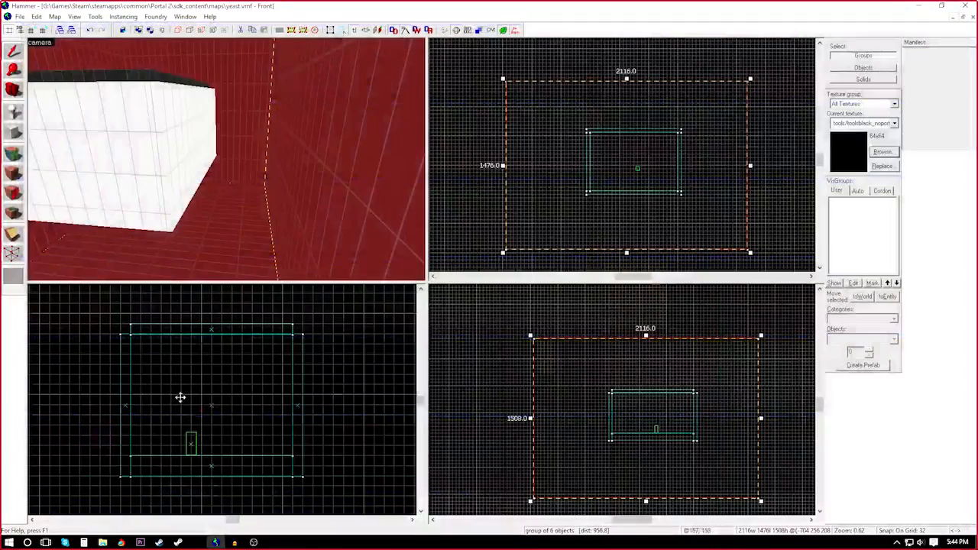
pyautogui.click(13, 174)
pyautogui.press('z')
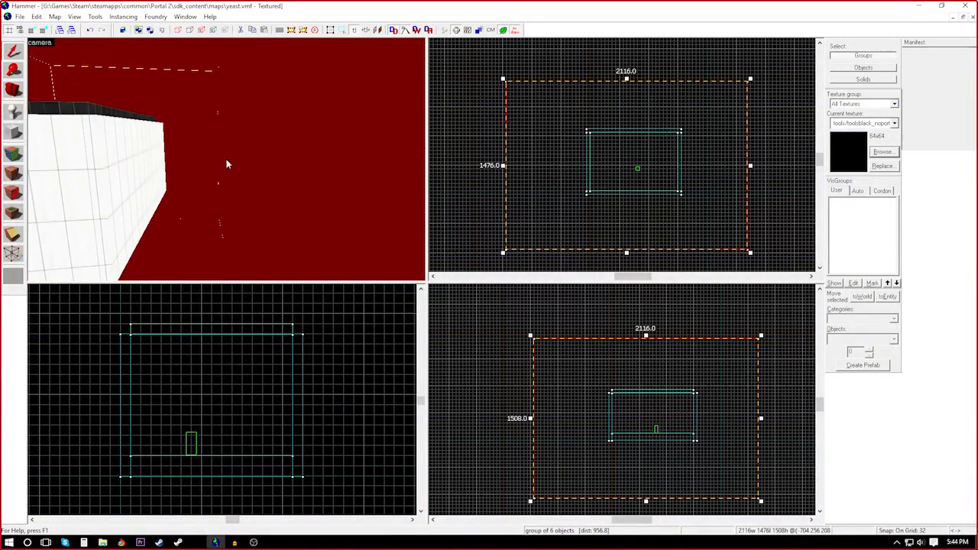
pyautogui.press('z')
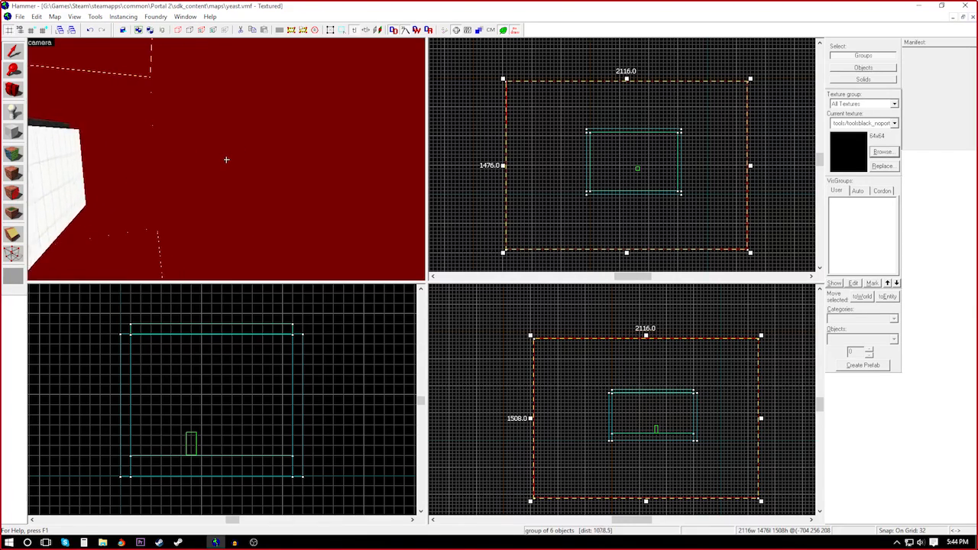
pyautogui.press('Escape')
# Delete the player start standing inside the room
pyautogui.press('w')
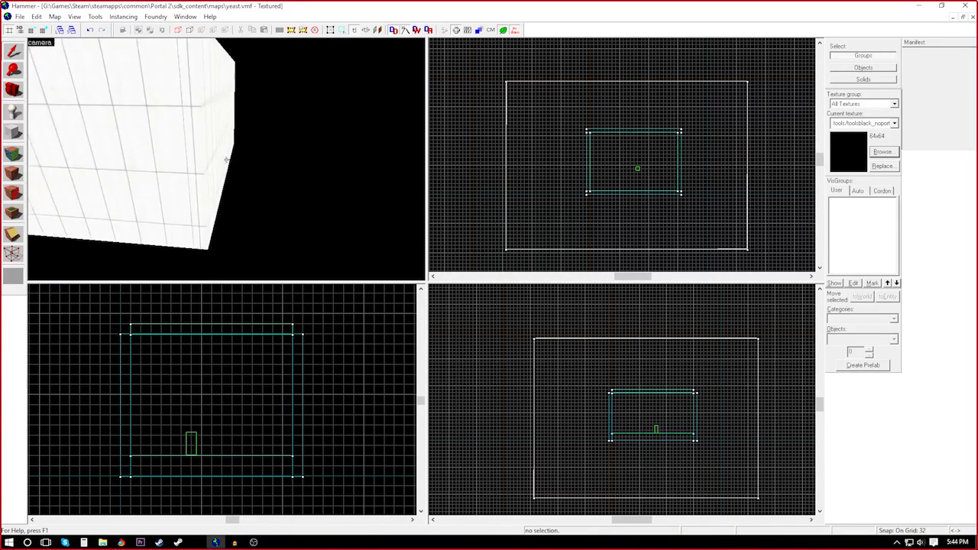
pyautogui.press('s')
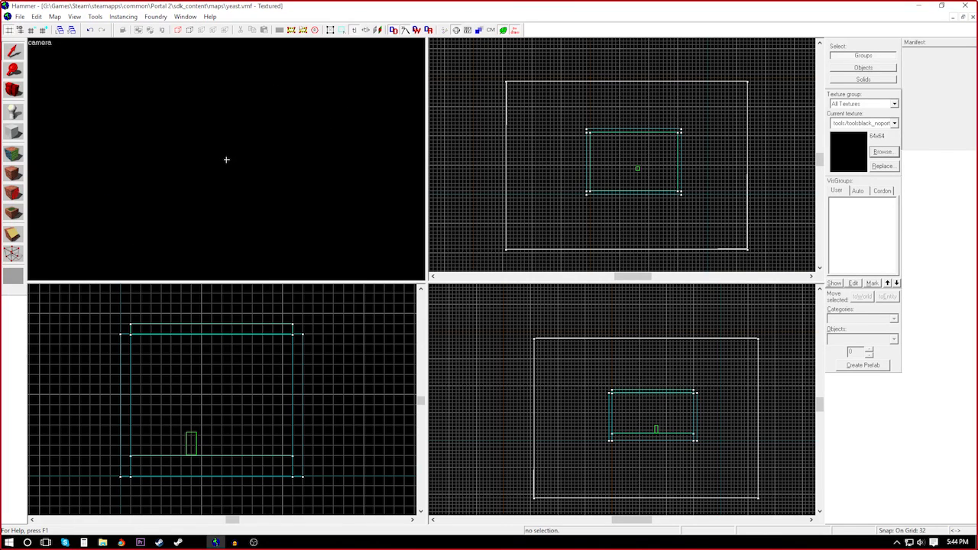
pyautogui.press('w')
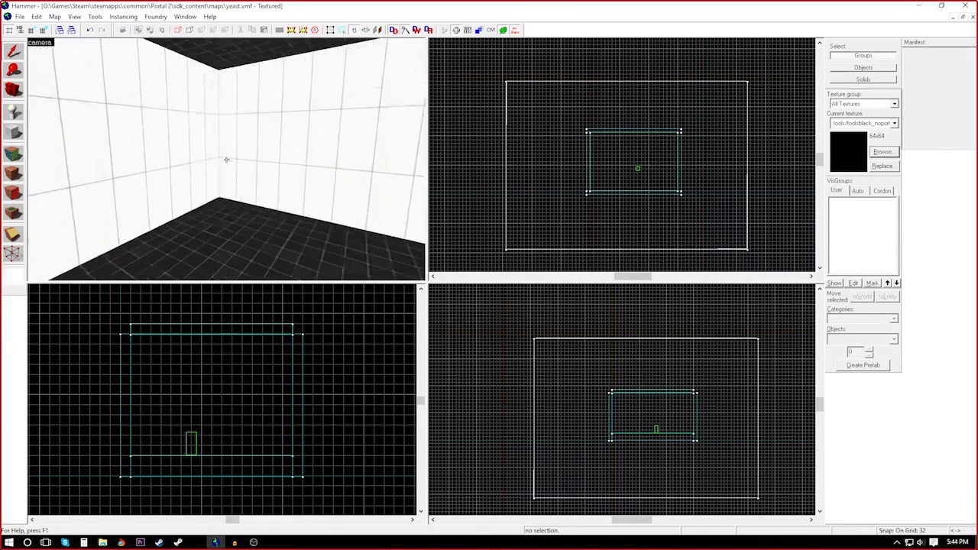
pyautogui.press('z')
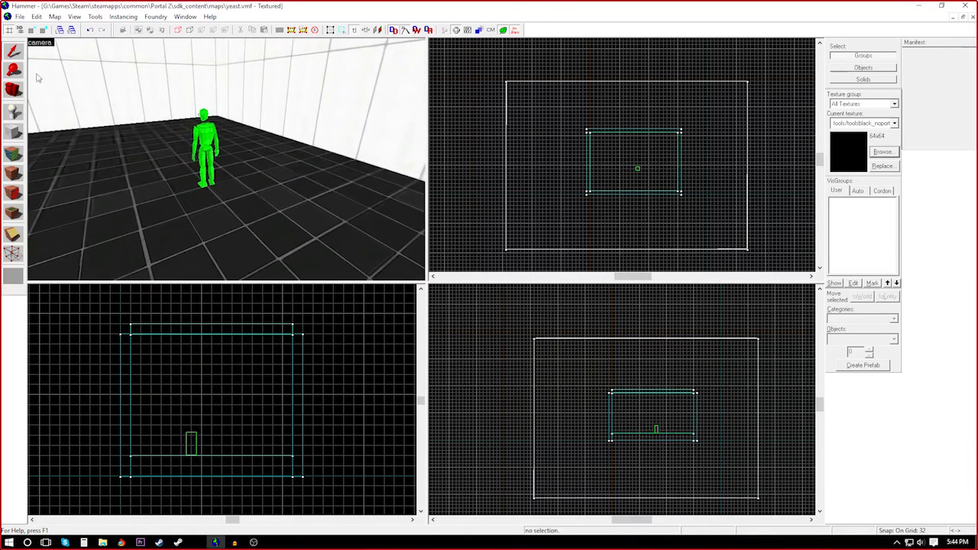
pyautogui.click(209, 146)
pyautogui.press('Delete')
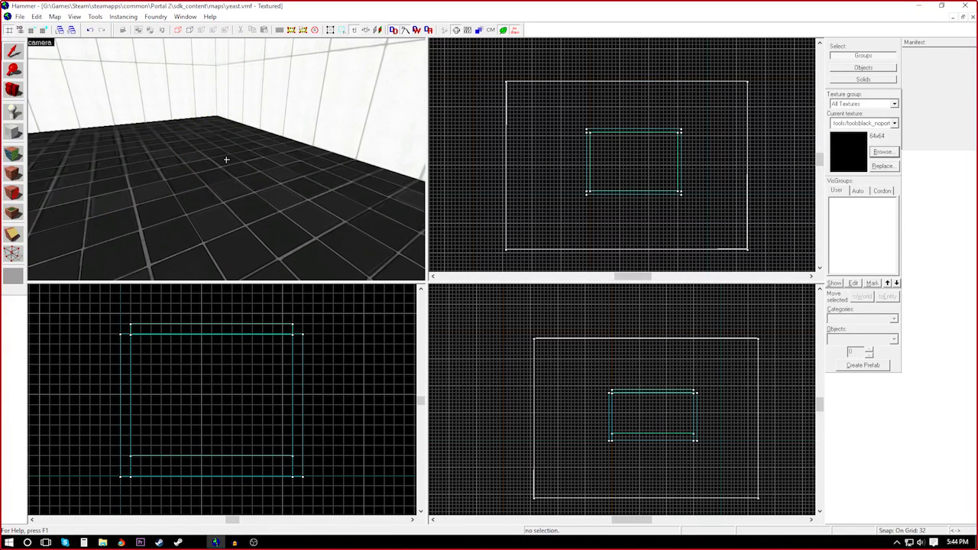
# Place a new info_player_start entity on the floor near the middle of the room
pyautogui.press('z')
pyautogui.press('z')
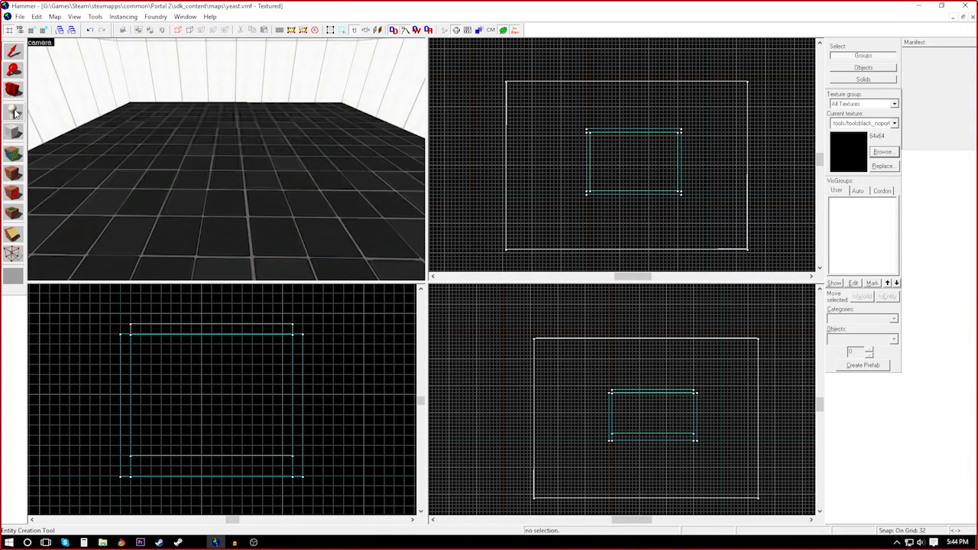
pyautogui.click(14, 112)
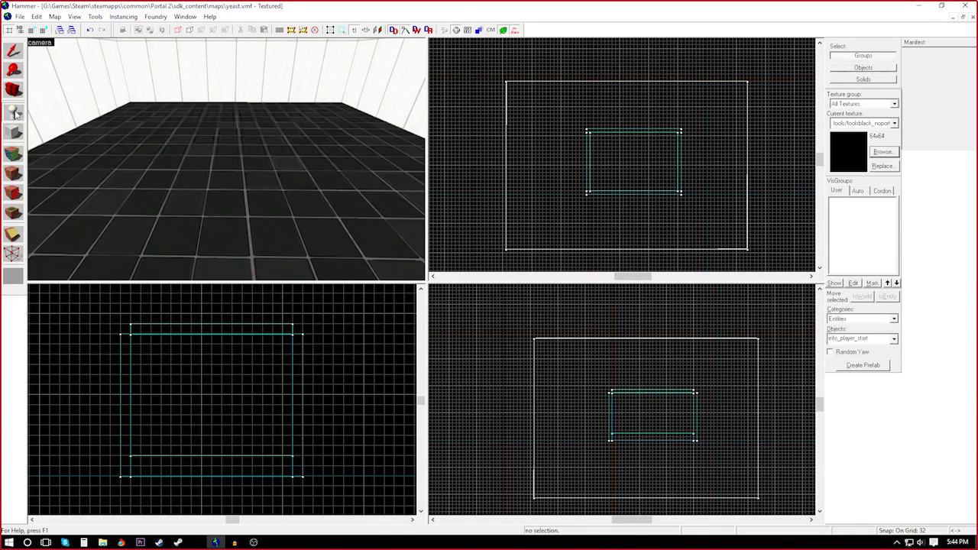
pyautogui.click(224, 209)
pyautogui.hotkey('shift', 's')
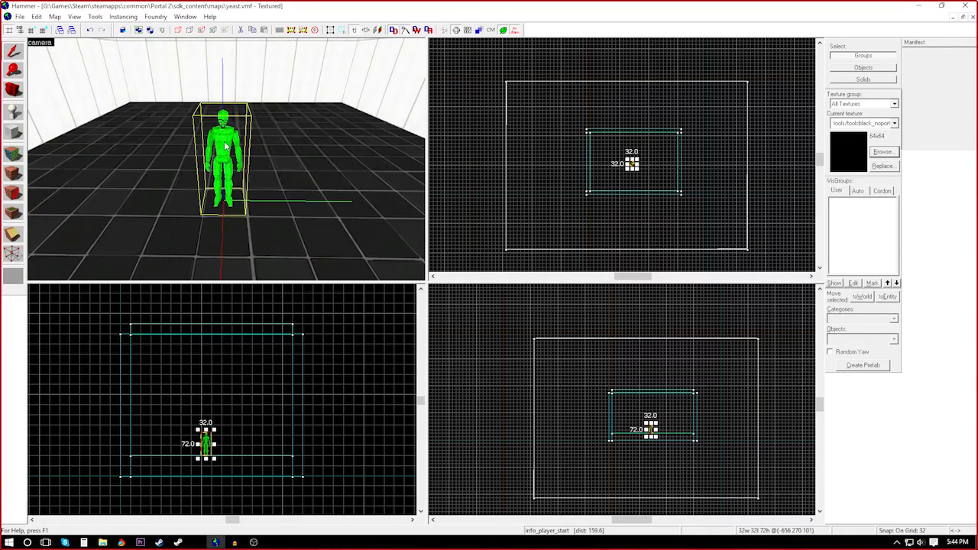
# Move the player start next to the room's left wall in the top view
pyautogui.press('w')
pyautogui.press('a')
pyautogui.press('s')
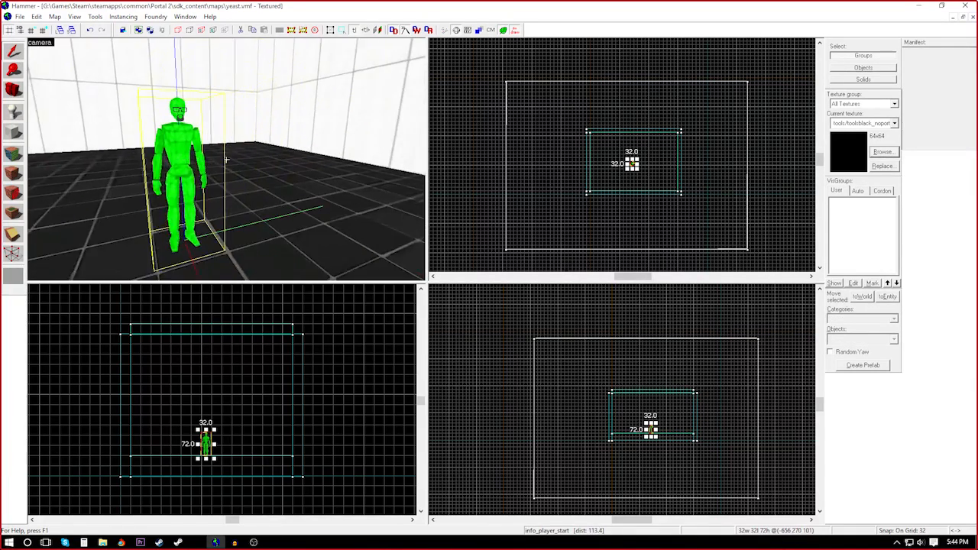
pyautogui.scroll(5, 602, 157)
pyautogui.moveTo(570, 165); pyautogui.dragTo(484, 160)
# Reduce the grid snap to 4 units and raise the player start slightly above the floor in the front view
pyautogui.scroll(5, 197, 436)
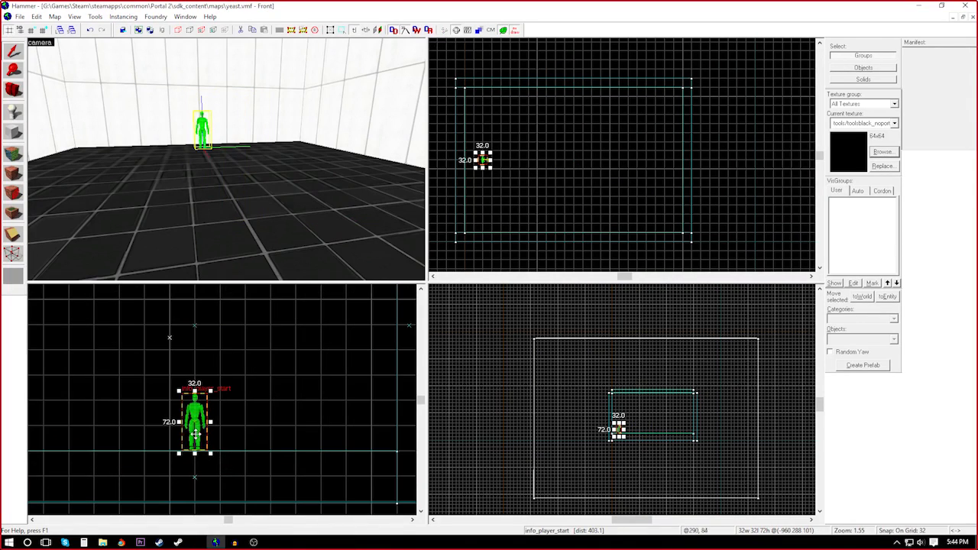
pyautogui.scroll(9, 198, 443)
pyautogui.scroll(-5, 200, 437)
pyautogui.scroll(-4, 203, 435)
pyautogui.scroll(7, 196, 407)
pyautogui.press('[')
pyautogui.press('[')
pyautogui.press('[')
pyautogui.scroll(-6, 208, 429)
pyautogui.scroll(6, 208, 440)
pyautogui.moveTo(210, 421); pyautogui.dragTo(211, 409)
# Move the player start away from the left wall, further into the room, in the top view
pyautogui.press('z')
pyautogui.press('w')
pyautogui.press('w')
pyautogui.press('z')
pyautogui.scroll(4, 482, 161)
pyautogui.moveTo(483, 161); pyautogui.dragTo(551, 162)
pyautogui.press('z')
pyautogui.press('w')
pyautogui.press('d')
pyautogui.press('s')
pyautogui.press('z')
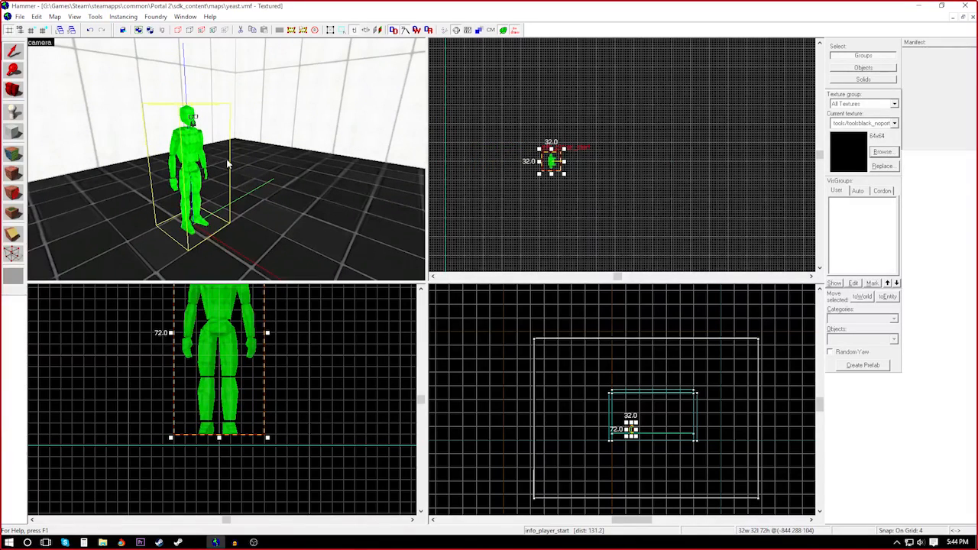
# Add a second info_player_start beside the first and change its class to weapon_portalgun
pyautogui.doubleClick(220, 134)
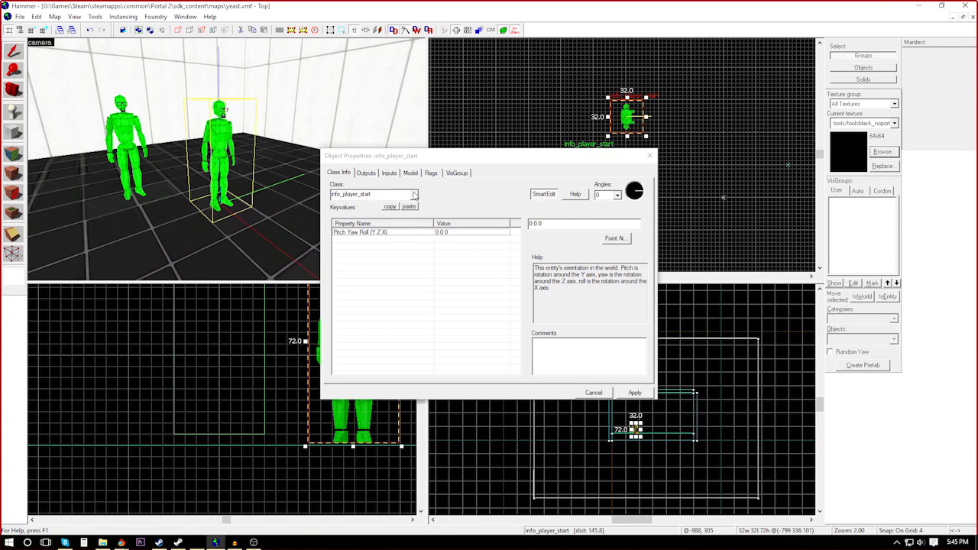
pyautogui.moveTo(386, 195); pyautogui.dragTo(350, 195)
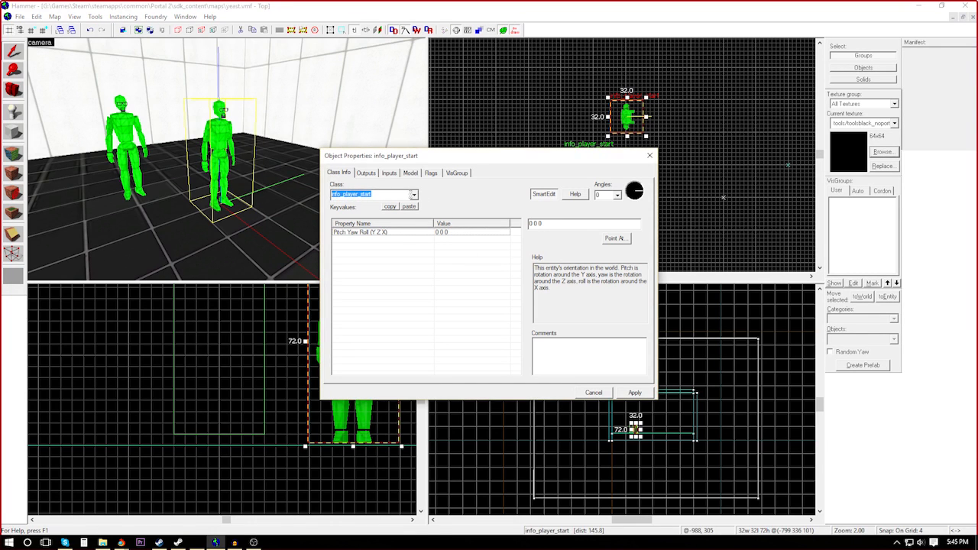
pyautogui.write('weapon')
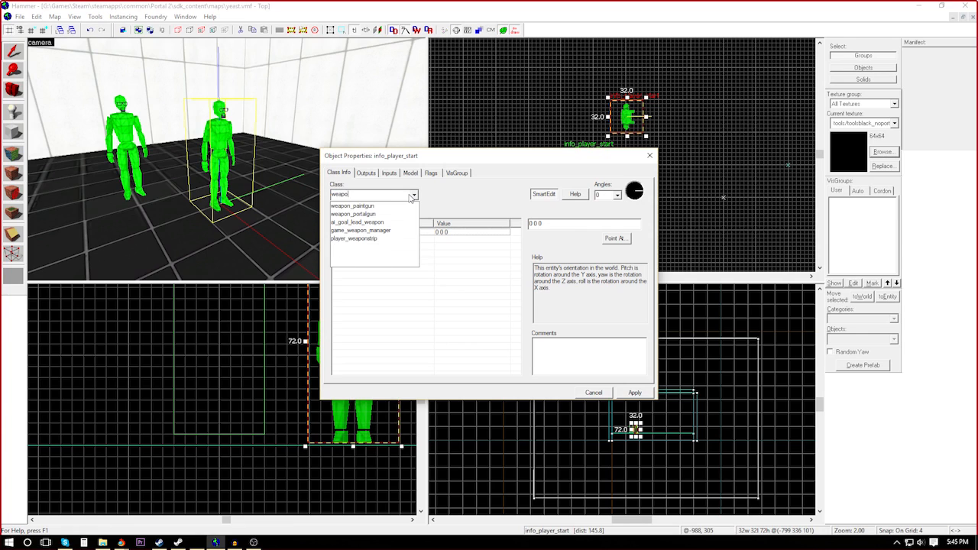
pyautogui.write('_')
pyautogui.click(373, 215)
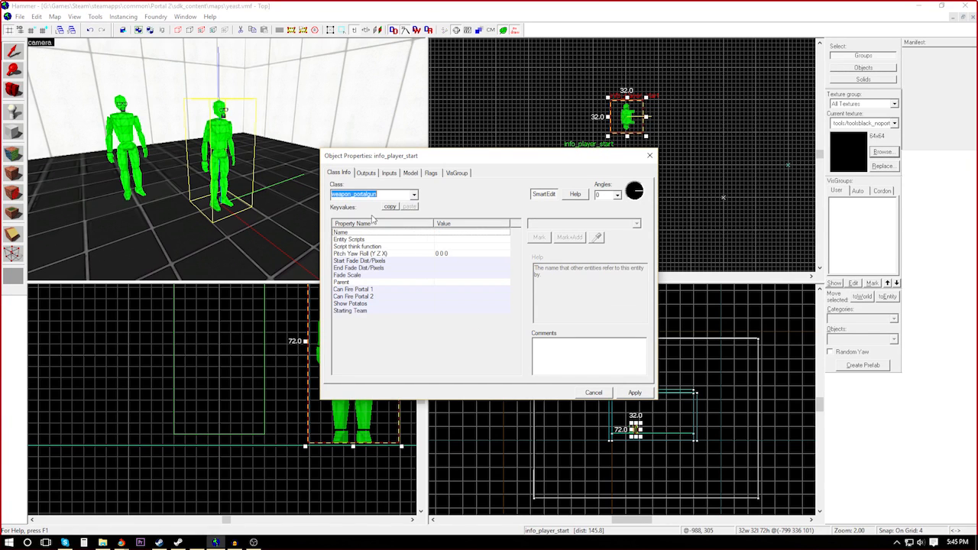
pyautogui.click(634, 393)
pyautogui.click(650, 155)
# Move the portal gun inside the player start's outline and raise it toward the upper body
pyautogui.moveTo(360, 423); pyautogui.dragTo(215, 314)
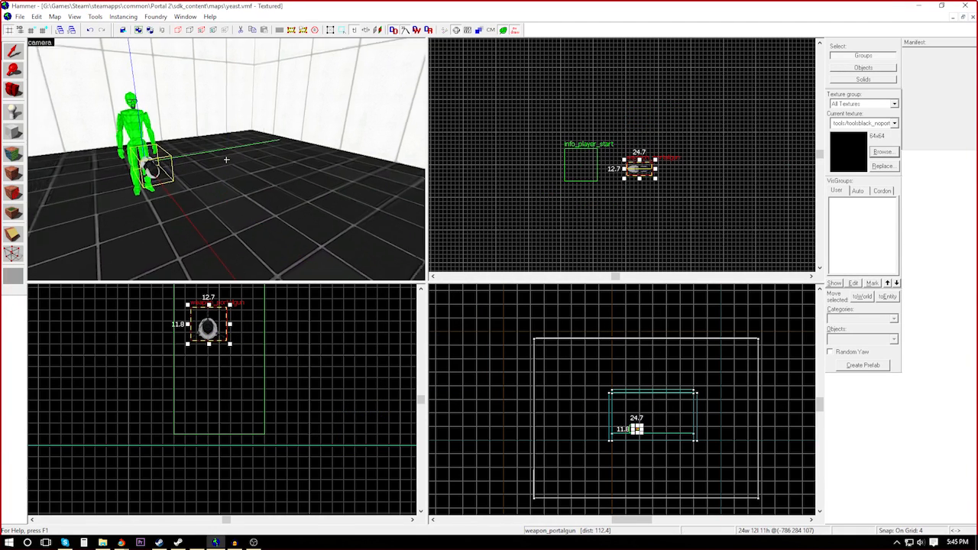
pyautogui.press('w')
pyautogui.press('a')
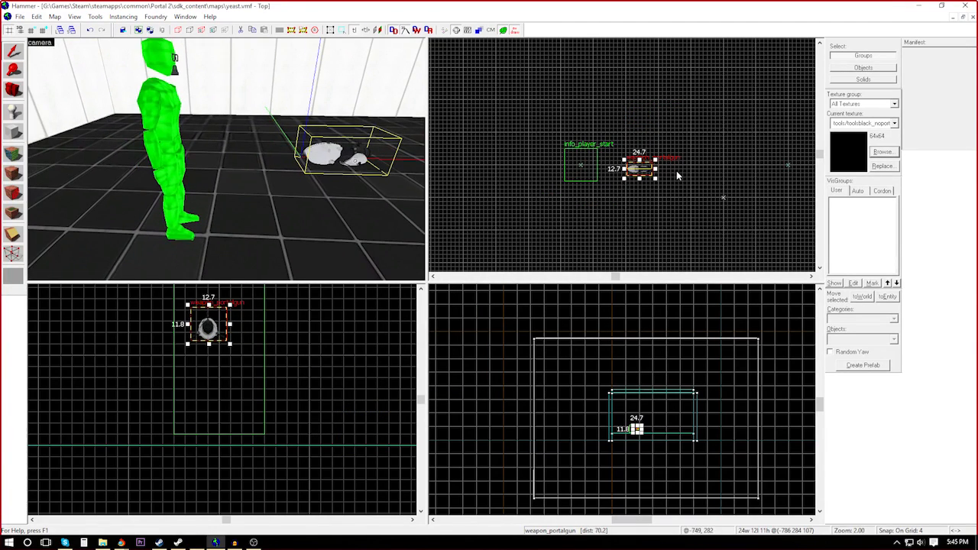
pyautogui.scroll(2, 659, 169)
pyautogui.moveTo(644, 168); pyautogui.dragTo(535, 165)
pyautogui.moveTo(217, 329); pyautogui.dragTo(208, 297)
pyautogui.press('z')
pyautogui.press('d')
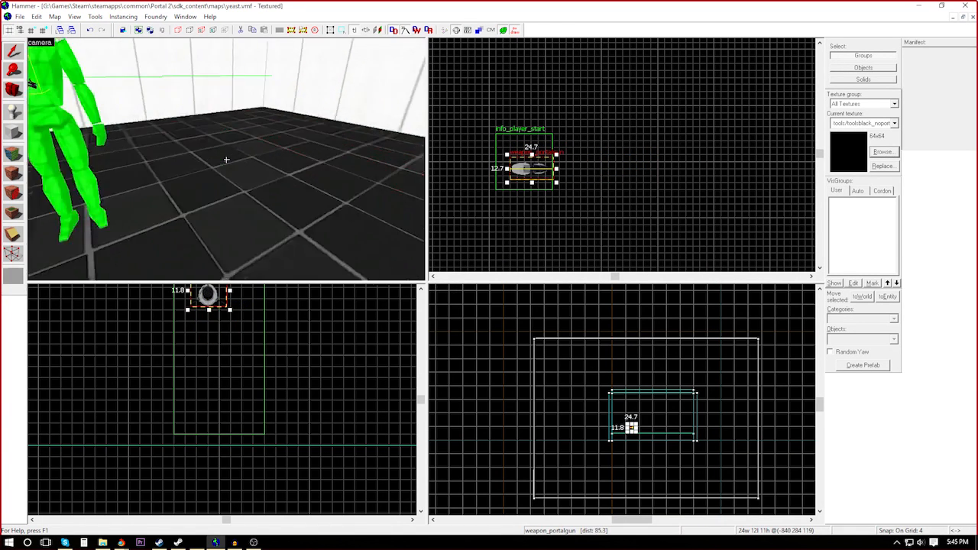
# Lower the portal gun slightly within the player start's outline in the front view
pyautogui.press('z')
pyautogui.press('Up')
pyautogui.press('Up')
pyautogui.moveTo(245, 312); pyautogui.dragTo(257, 341, button='middle')
pyautogui.moveTo(246, 315); pyautogui.dragTo(234, 349)
# Place another info_player_start on the open floor, away from the existing player start
pyautogui.press('z')
pyautogui.press('w')
pyautogui.press('d')
pyautogui.press('d')
pyautogui.press('s')
pyautogui.press('a')
pyautogui.click(226, 160)
pyautogui.press('a')
pyautogui.press('z')
pyautogui.hotkey('shift', 'e')
pyautogui.click(206, 164)
# Change the class of the newly placed info_player_start to light
pyautogui.hotkey('alt', 'Return')
pyautogui.moveTo(376, 195); pyautogui.dragTo(328, 200)
pyautogui.write('light')
pyautogui.click(341, 206)
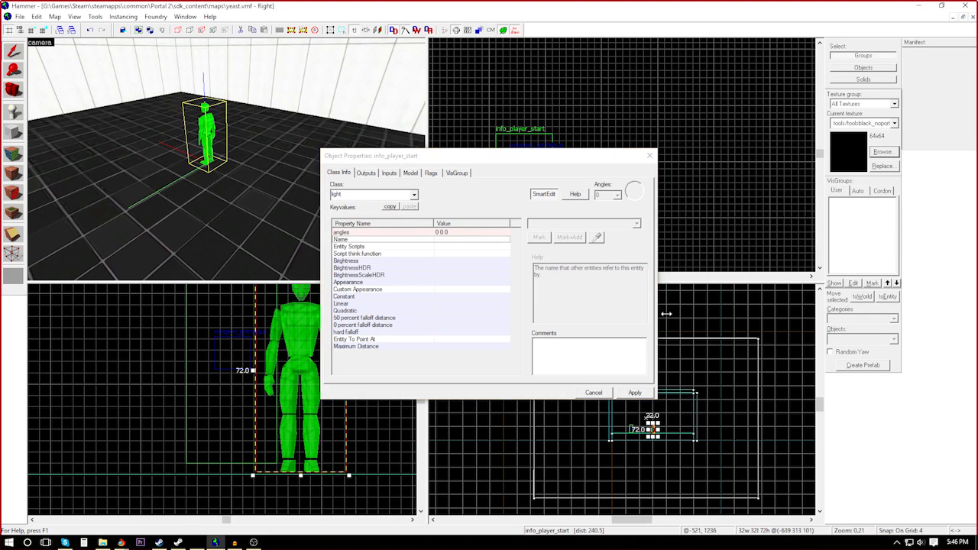
pyautogui.click(645, 393)
# Move the light in line with the player start in the front view
pyautogui.moveTo(290, 475); pyautogui.dragTo(221, 352)
pyautogui.scroll(-8, 245, 436)
pyautogui.scroll(2, 250, 431)
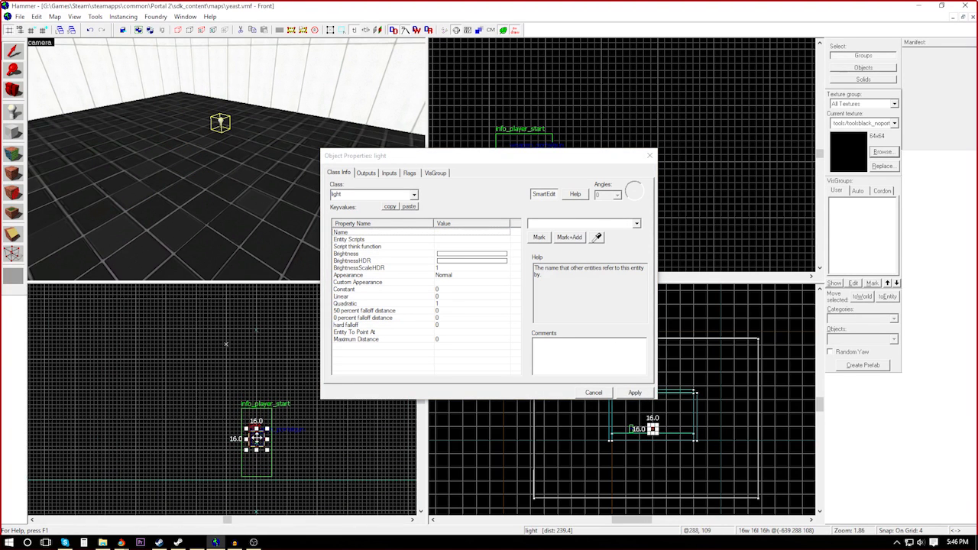
pyautogui.scroll(-3, 258, 417)
# Raise the light well above the player start in the front view, to a height of about 224 units
pyautogui.moveTo(254, 454); pyautogui.dragTo(259, 382)
pyautogui.scroll(7, 260, 377)
pyautogui.scroll(4, 259, 377)
pyautogui.scroll(-5, 600, 462)
pyautogui.scroll(2, 610, 440)
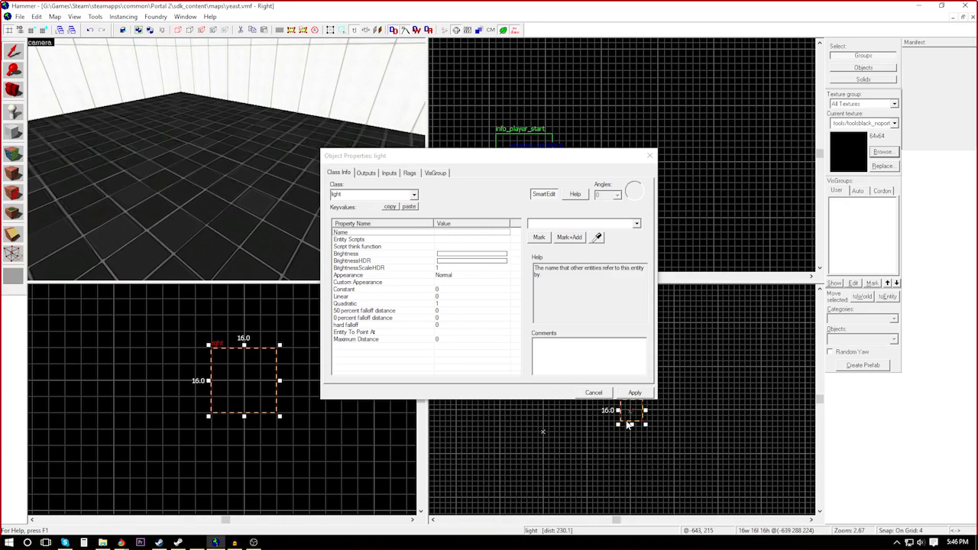
pyautogui.scroll(3, 764, 168)
pyautogui.scroll(-8, 719, 176)
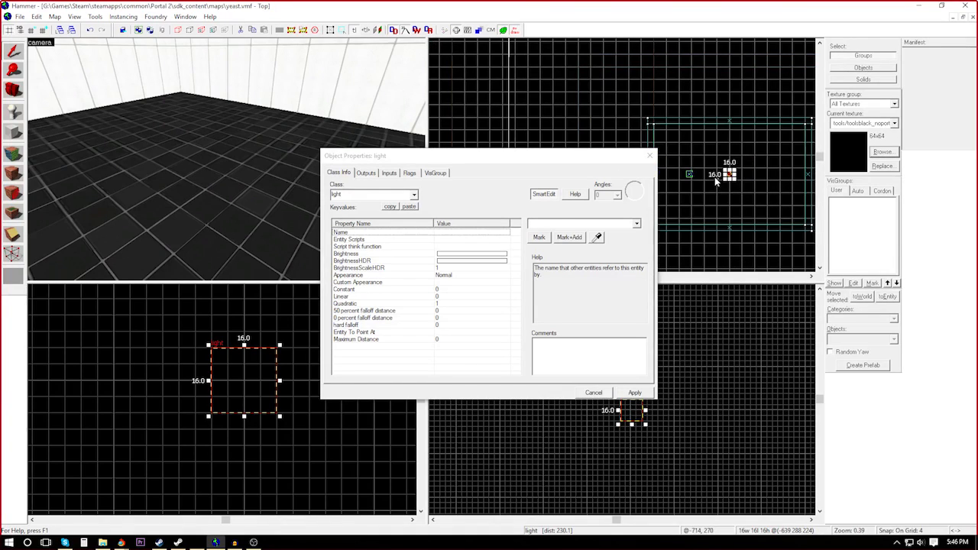
# Examine the light's properties in the 3D view, including its script fields and the colour choices for Brightness
pyautogui.press('z')
pyautogui.press('w')
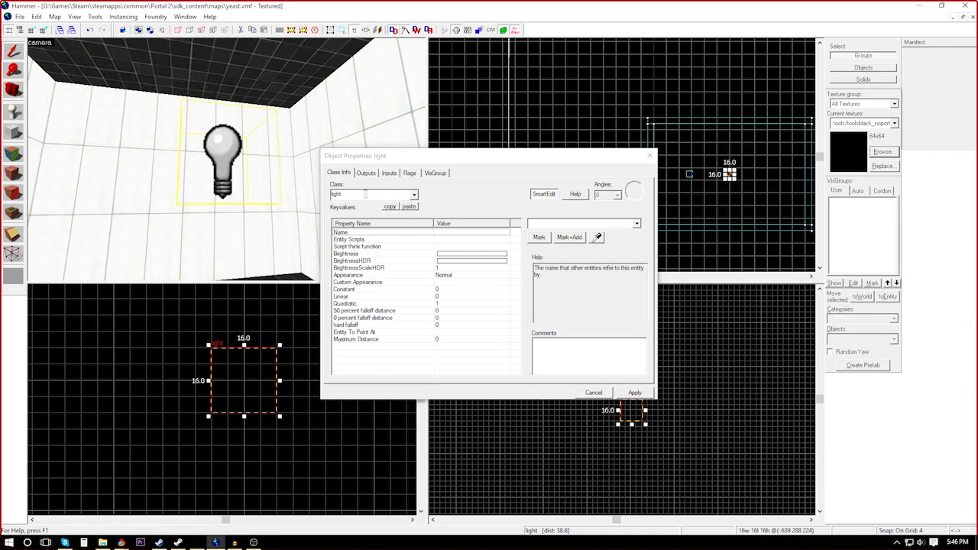
pyautogui.click(357, 240)
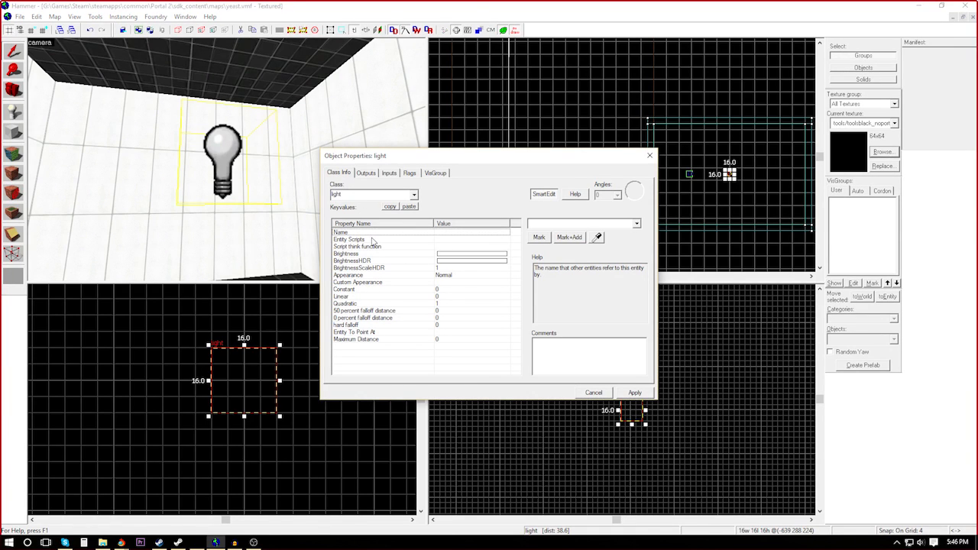
pyautogui.click(368, 240)
pyautogui.click(370, 247)
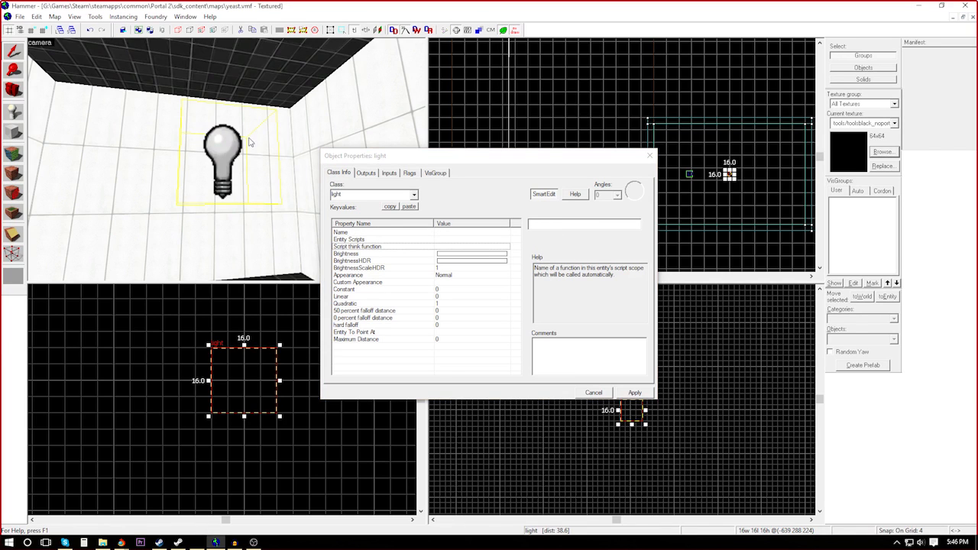
pyautogui.click(361, 255)
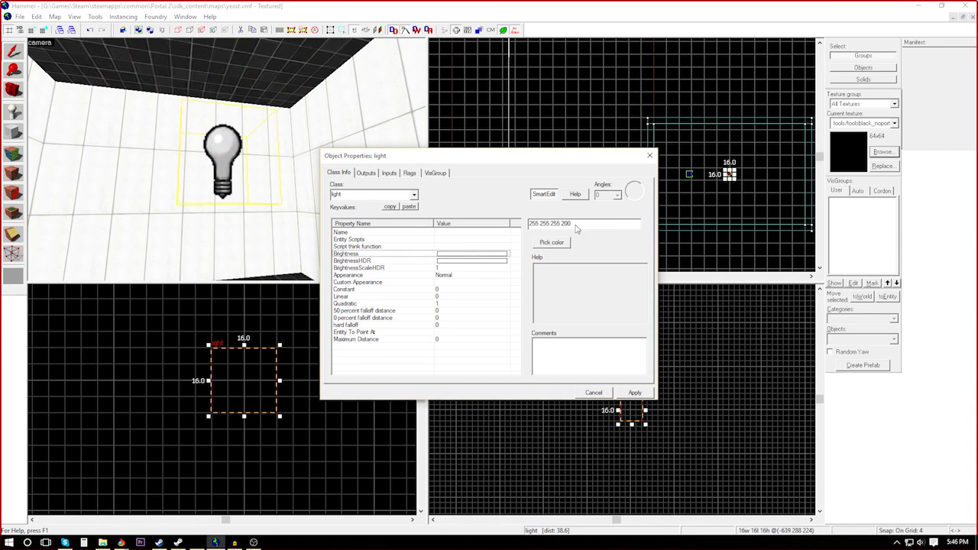
pyautogui.click(552, 242)
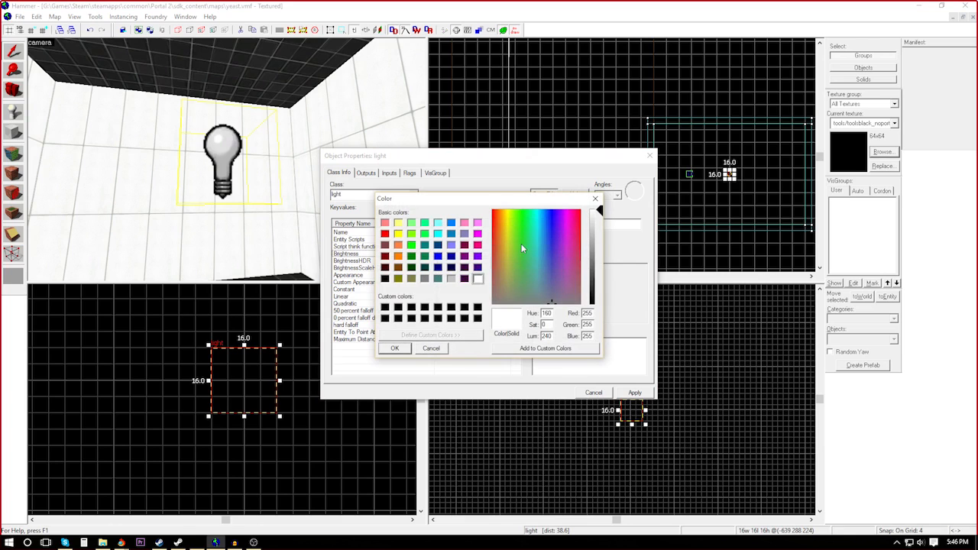
pyautogui.click(396, 348)
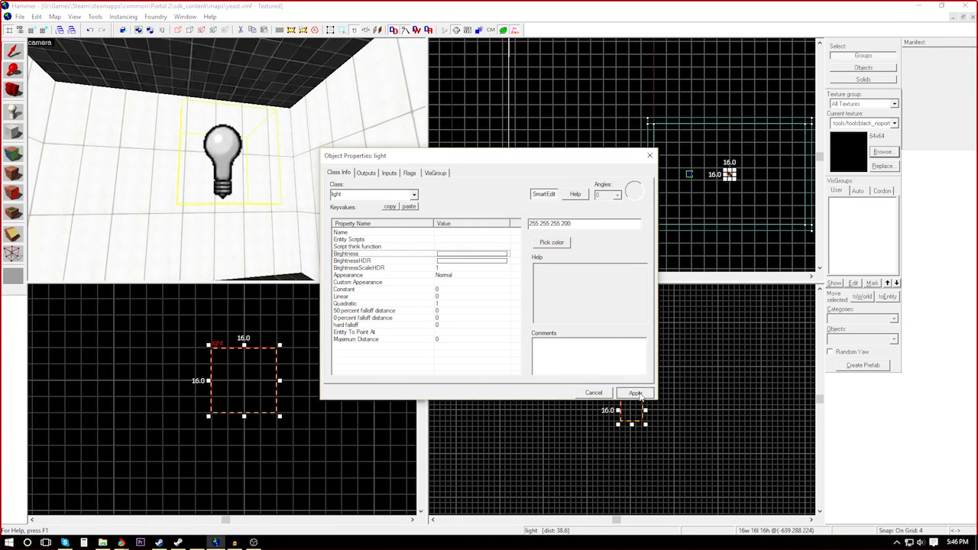
pyautogui.click(562, 241)
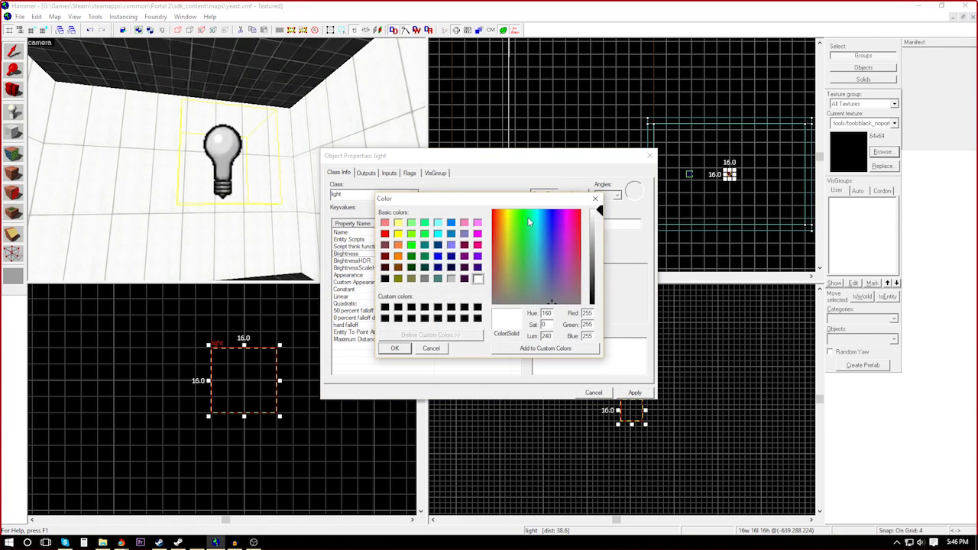
pyautogui.click(434, 349)
# Set the light's BrightnessScaleHDR to 300 and apply it
pyautogui.click(449, 270)
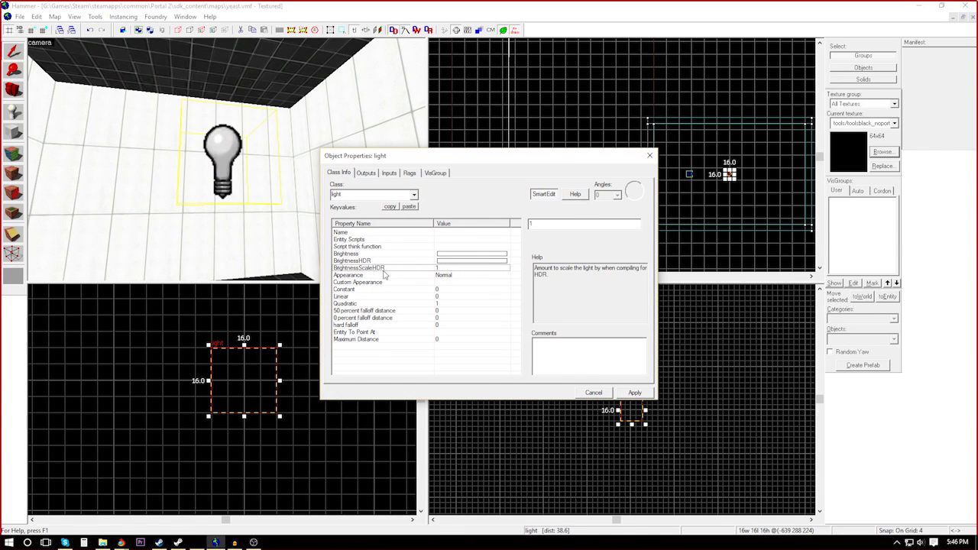
pyautogui.moveTo(569, 226); pyautogui.dragTo(430, 225)
pyautogui.write('300')
pyautogui.click(635, 392)
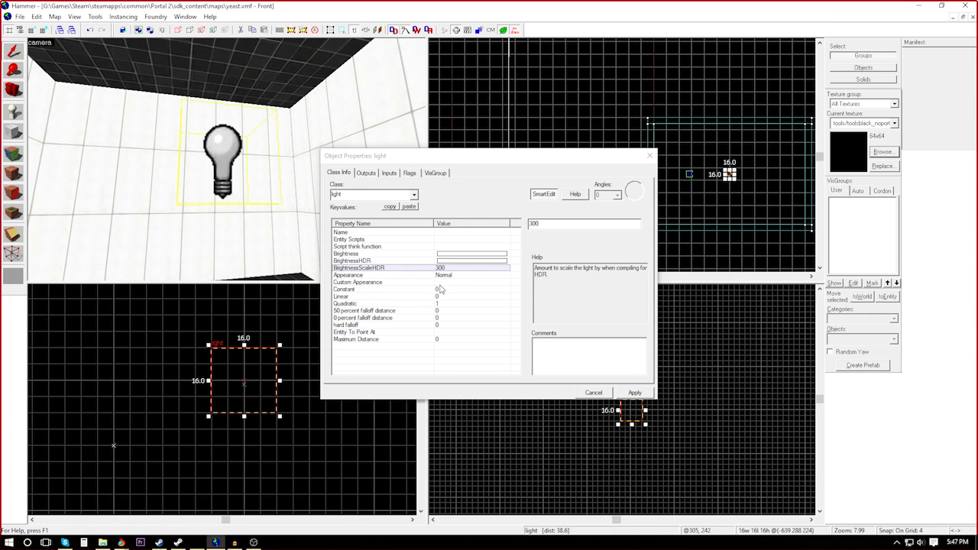
# Look through the light's Custom Appearance and Appearance options, keep Appearance at Normal, and close its properties
pyautogui.click(408, 282)
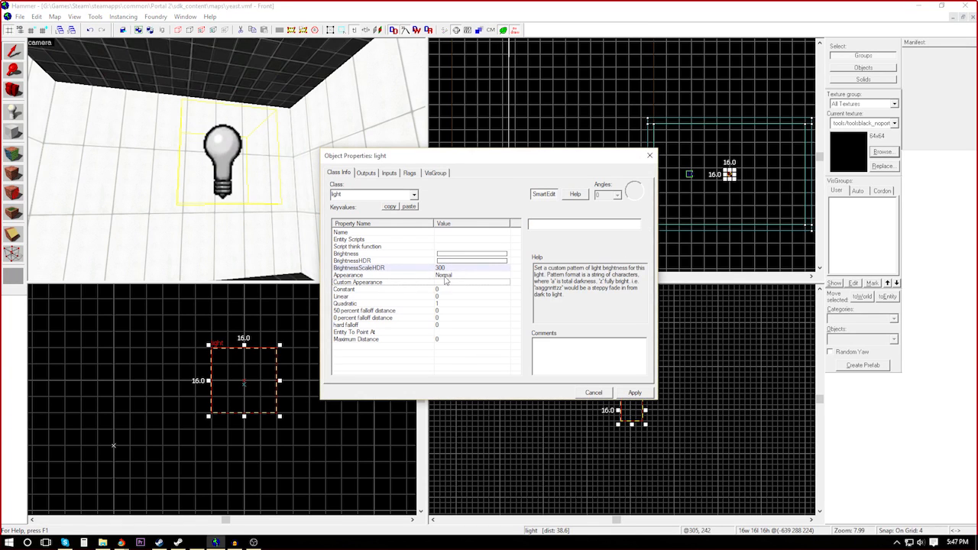
pyautogui.press('Up')
pyautogui.click(637, 223)
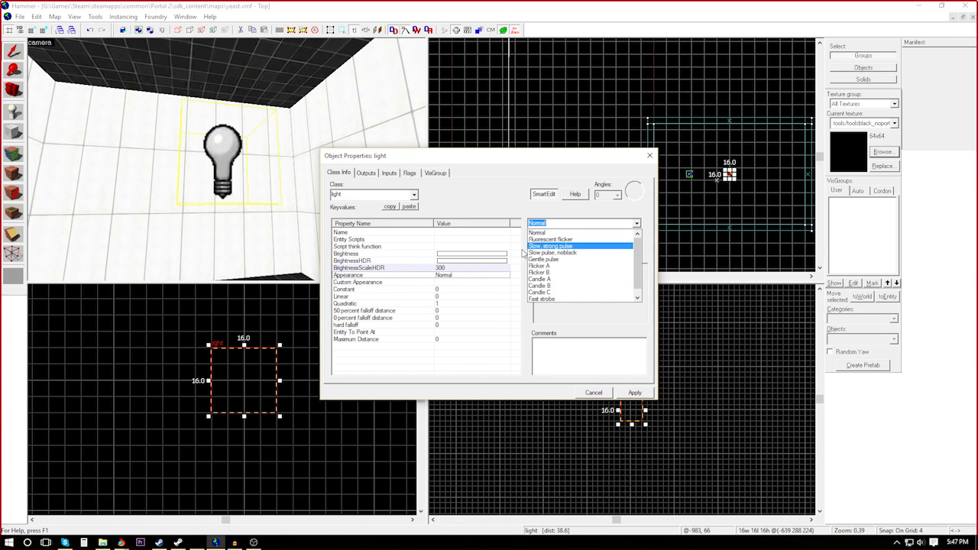
pyautogui.click(632, 223)
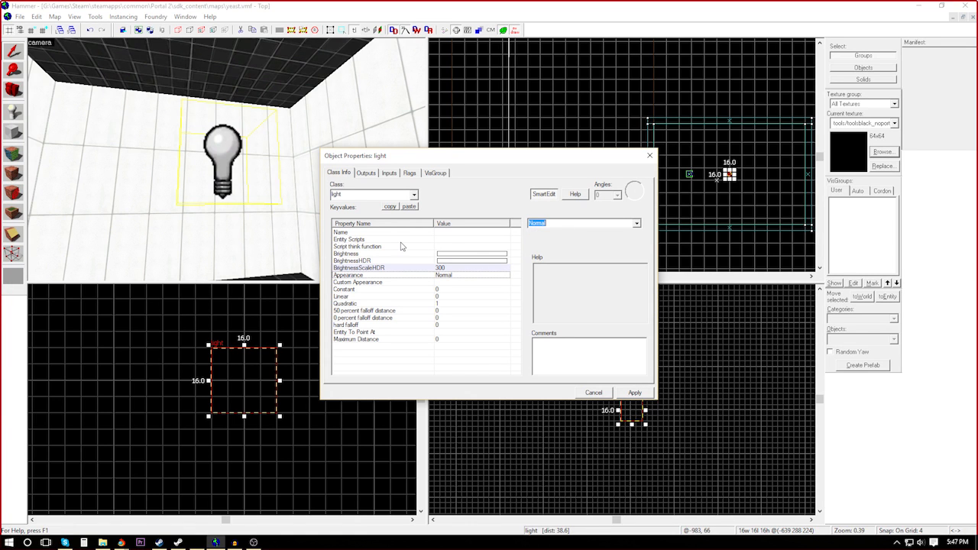
pyautogui.click(649, 391)
pyautogui.click(650, 156)
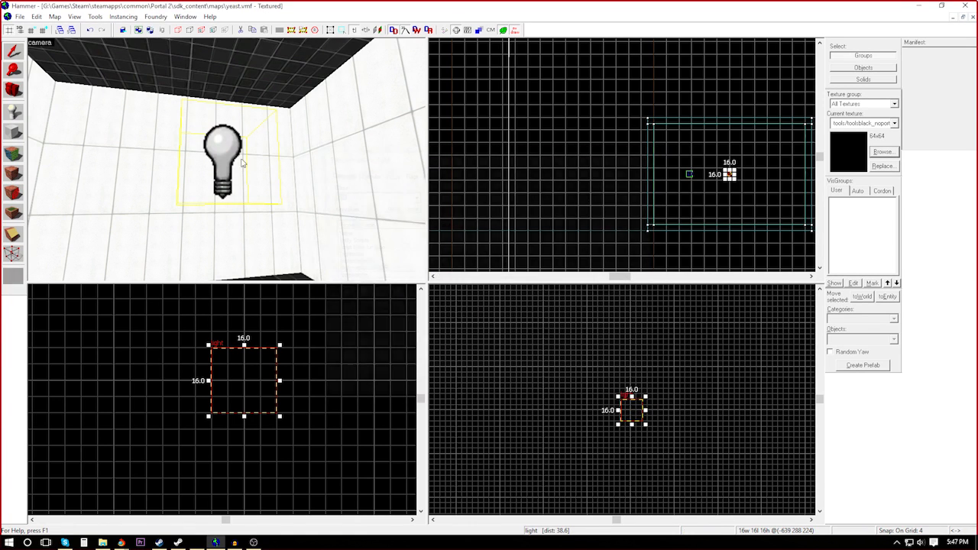
# Coarsen the snap grid to 32 and clone the light twice in the top view, once towards each end of the room
pyautogui.press('z')
pyautogui.press('s')
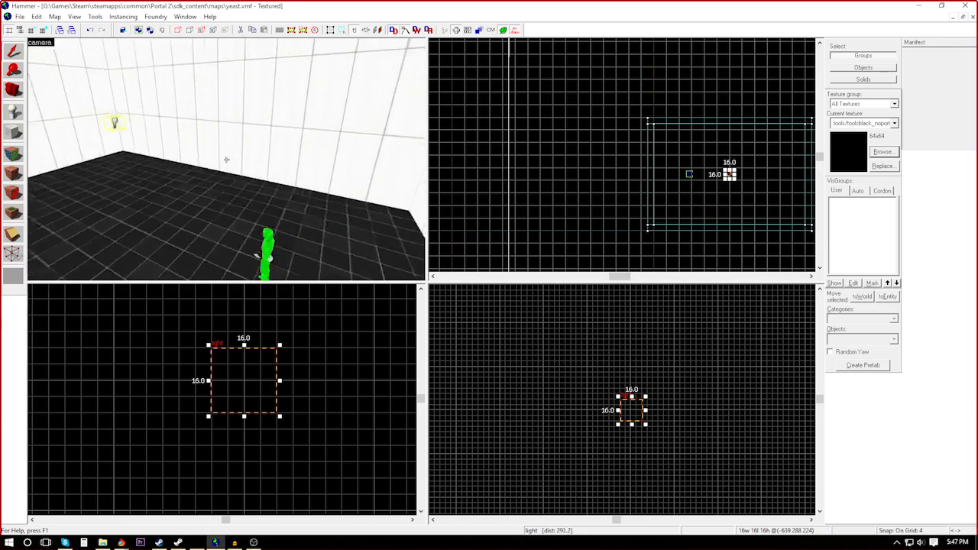
pyautogui.press('d')
pyautogui.press('z')
pyautogui.scroll(-4, 699, 174)
pyautogui.scroll(6, 705, 177)
pyautogui.scroll(-2, 684, 181)
pyautogui.scroll(3, 673, 188)
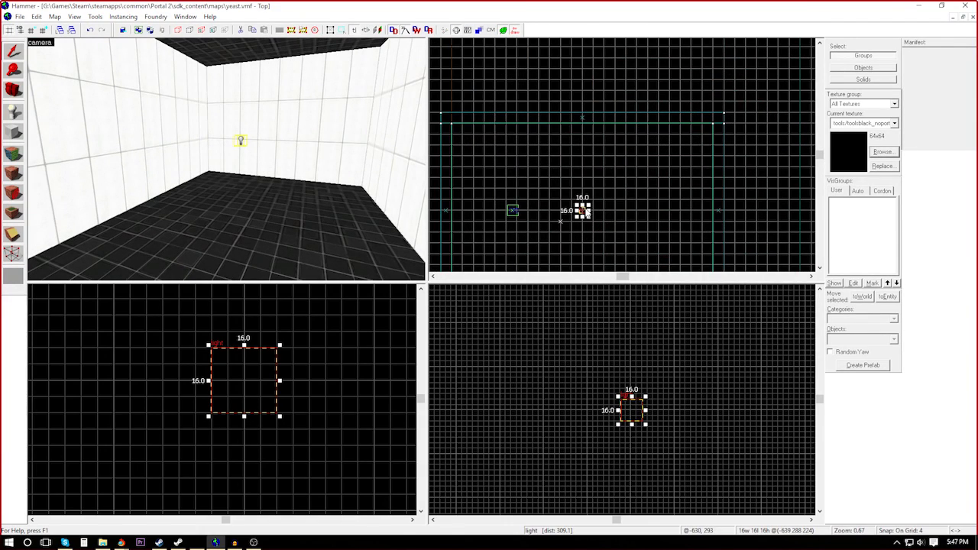
pyautogui.press(']')
pyautogui.press(']')
pyautogui.press(']')
pyautogui.keyDown('shift'); pyautogui.moveTo(584, 212); pyautogui.dragTo(692, 208); pyautogui.keyUp('shift')
pyautogui.click(581, 212)
pyautogui.keyDown('shift'); pyautogui.moveTo(581, 211); pyautogui.dragTo(484, 210); pyautogui.keyUp('shift')
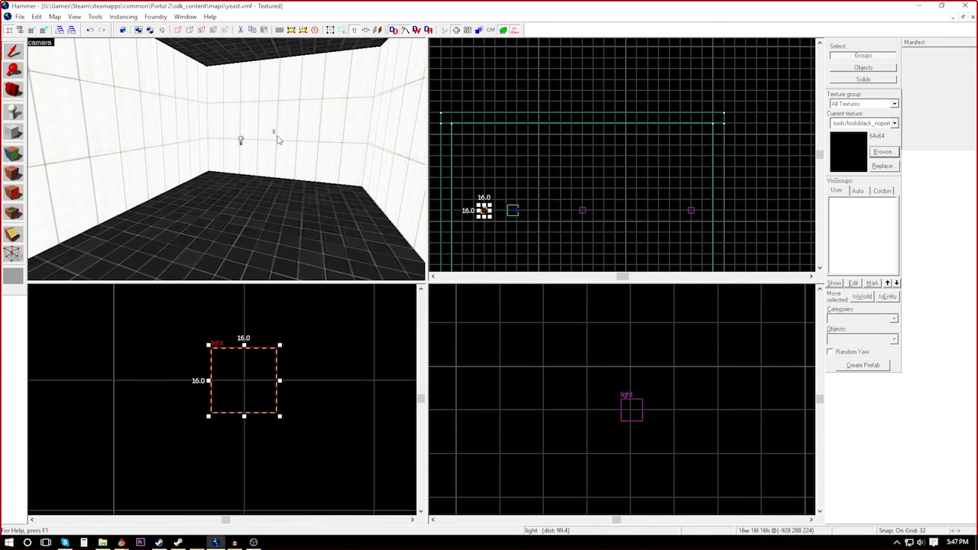
# Check the cloned light near the player start in the 3D view and open the Run Map settings
pyautogui.press('z')
pyautogui.press('a')
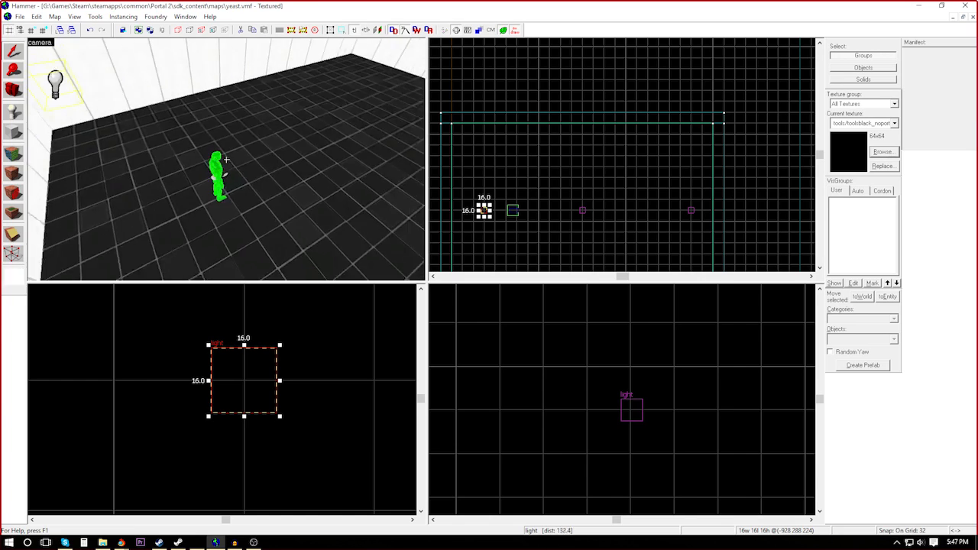
pyautogui.press('s')
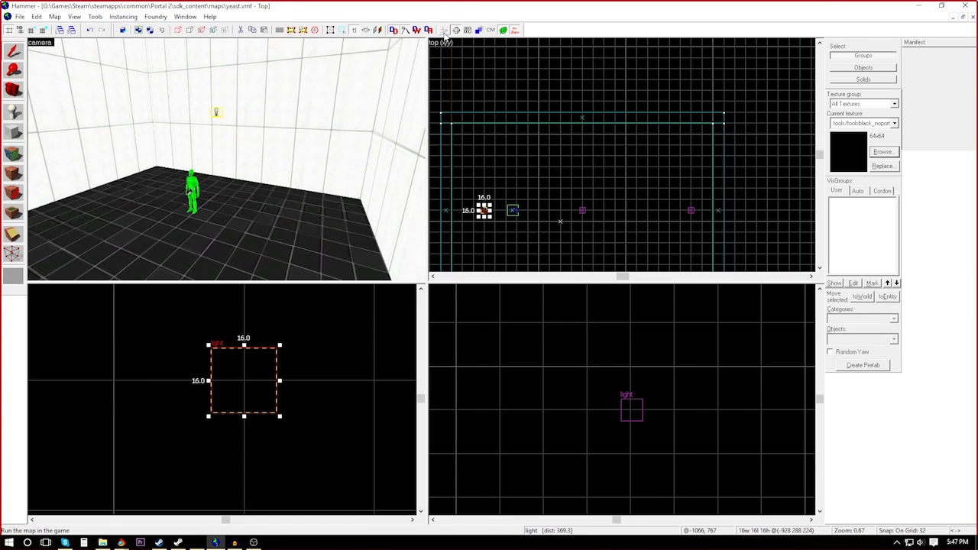
pyautogui.click(20, 16)
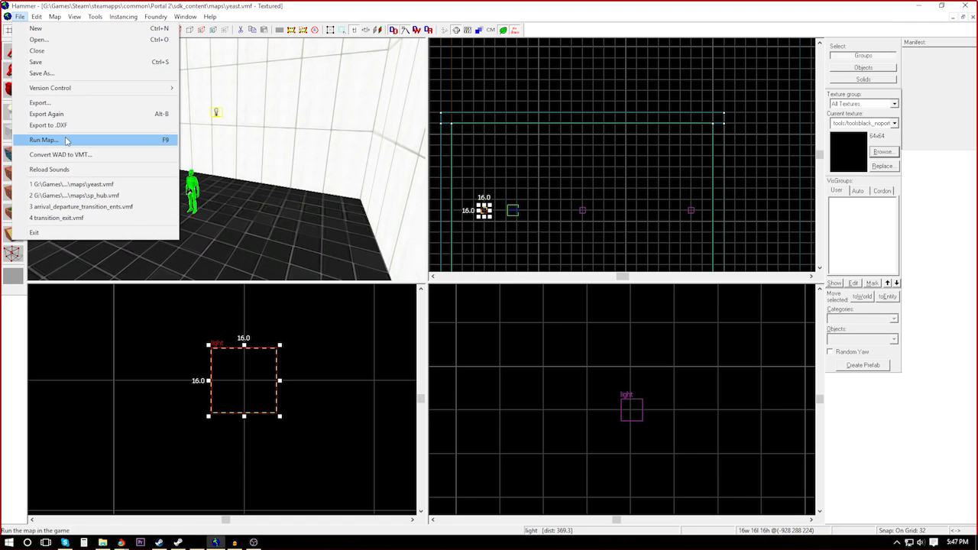
pyautogui.click(449, 32)
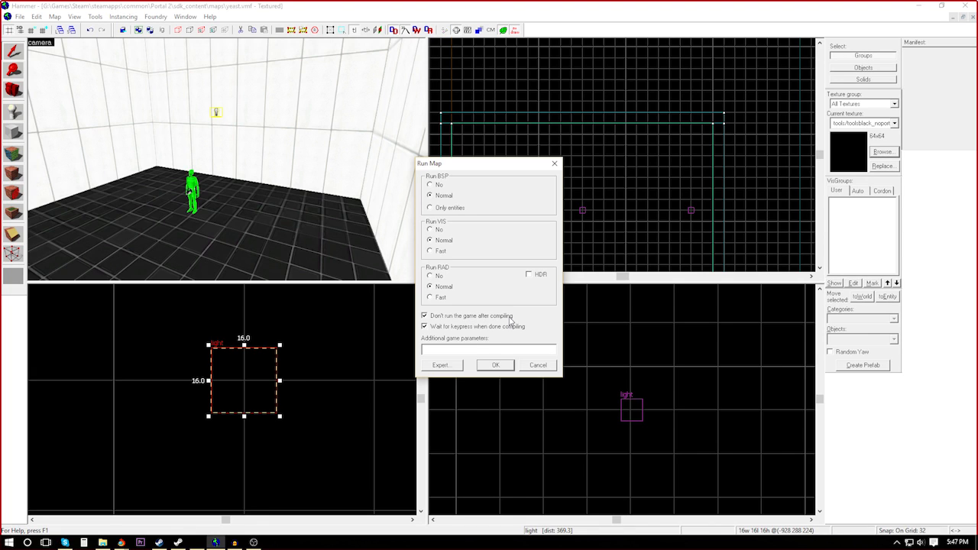
# Switch to Portal 2 to view the running map and its console, and return to Hammer's Run Map settings
pyautogui.click(197, 544)
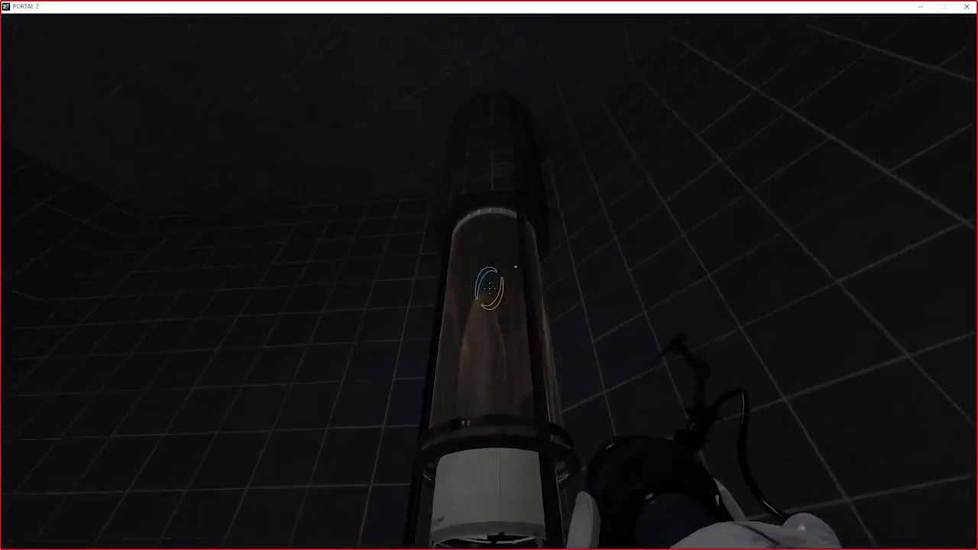
pyautogui.press('Escape')
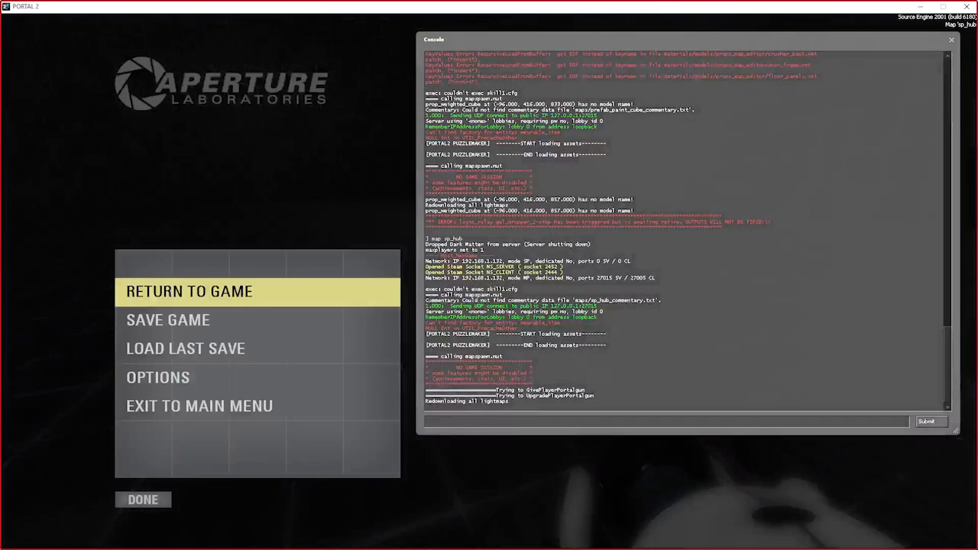
pyautogui.press('super')
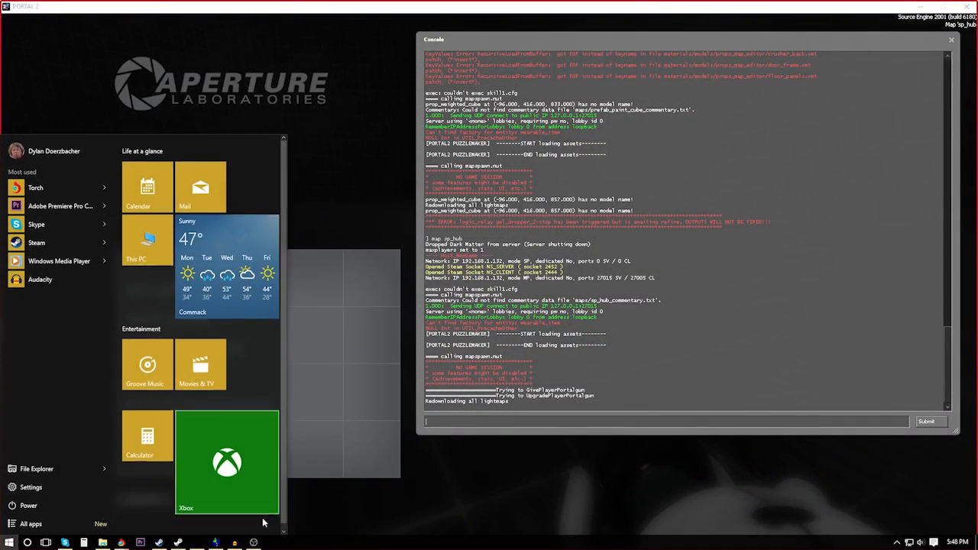
pyautogui.click(216, 543)
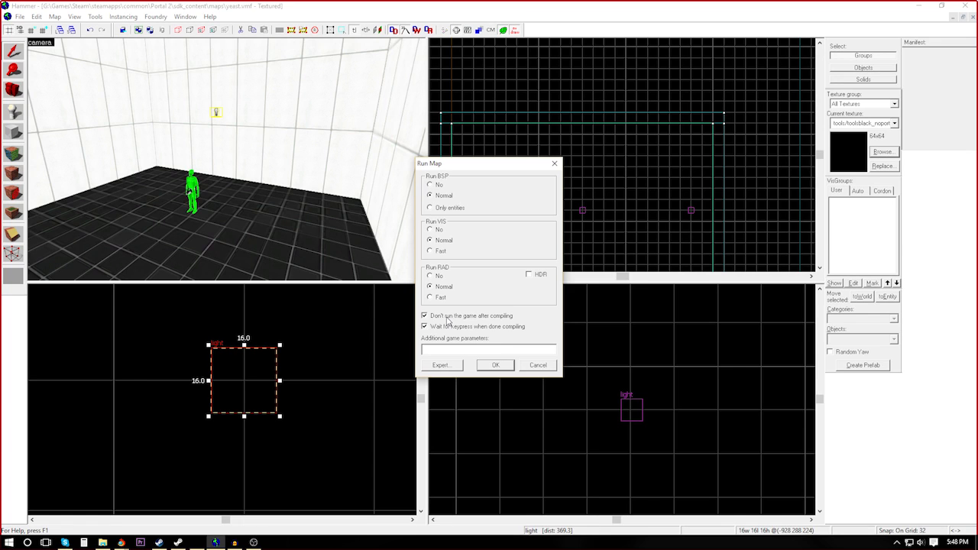
# Compile the map with normal BSP, VIS and RAD without running the game, review the compile log, and close it
pyautogui.click(493, 366)
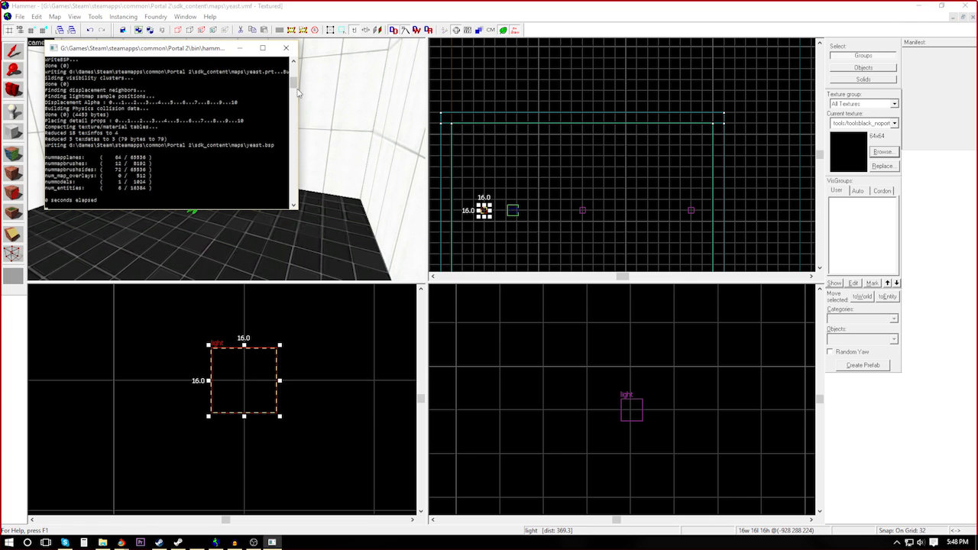
pyautogui.moveTo(295, 82); pyautogui.dragTo(295, 74)
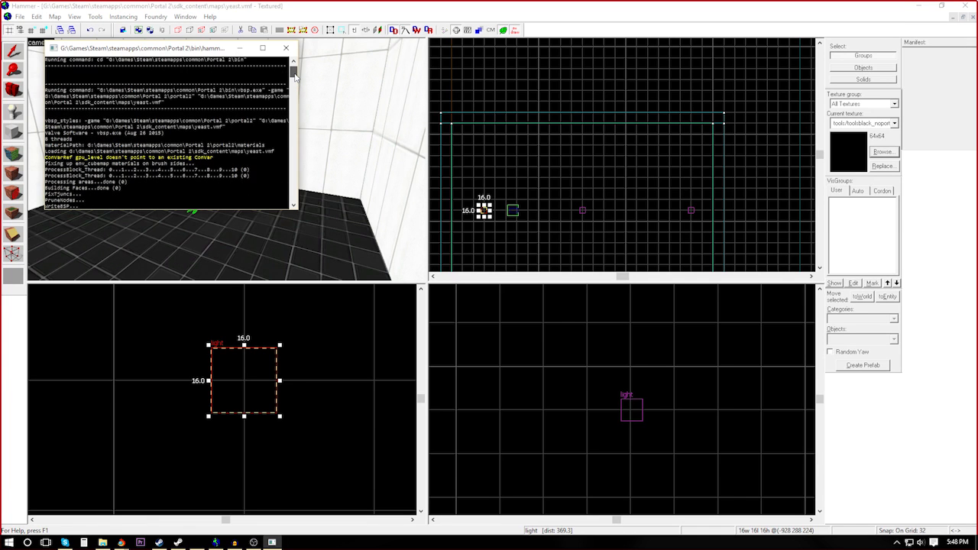
pyautogui.moveTo(295, 74)
pyautogui.mouseDown()
pyautogui.moveTo(295, 89)
pyautogui.moveTo(289, 67)
pyautogui.mouseUp()
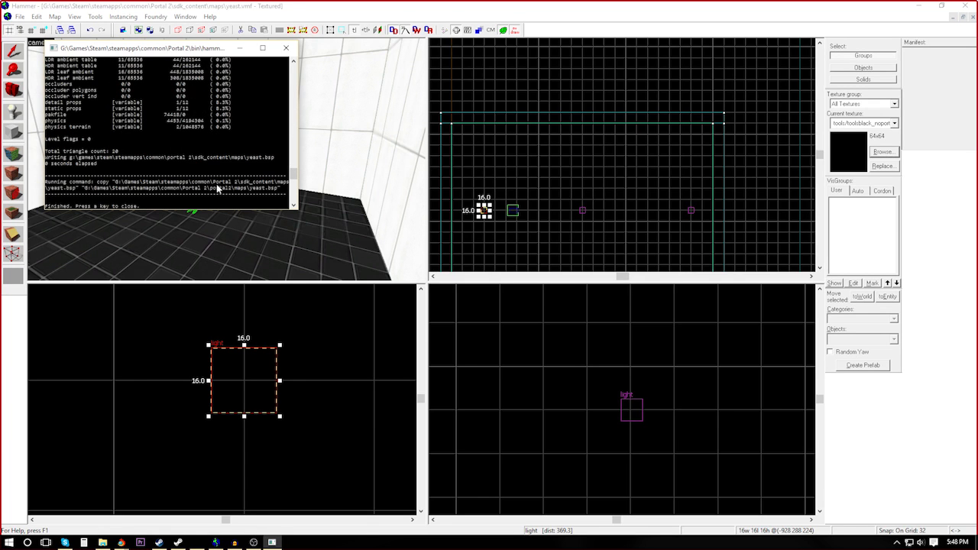
pyautogui.scroll(1, 203, 180)
pyautogui.scroll(-2, 202, 181)
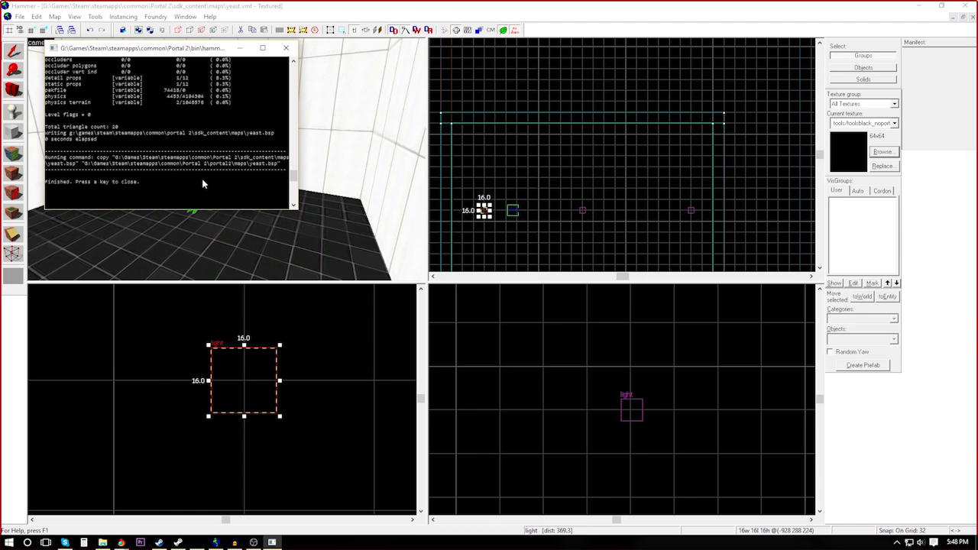
pyautogui.press('Return')
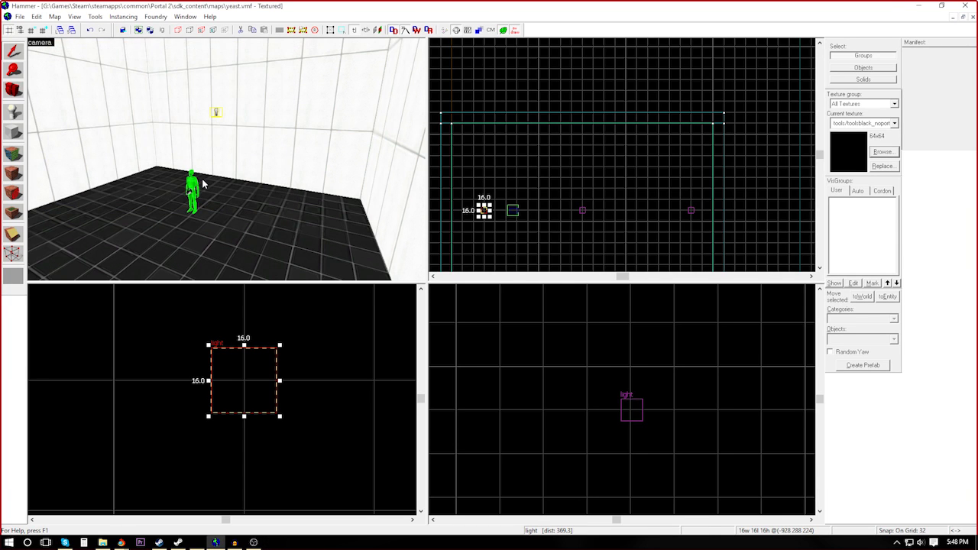
# Switch to Portal 2 and check the Allow Developer Console setting in the keyboard and mouse options
pyautogui.click(193, 544)
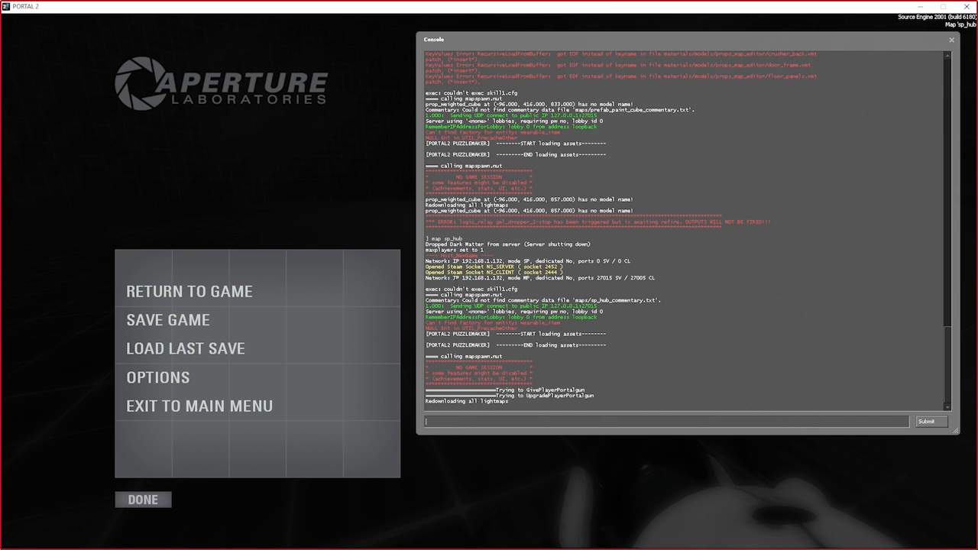
pyautogui.click(222, 378)
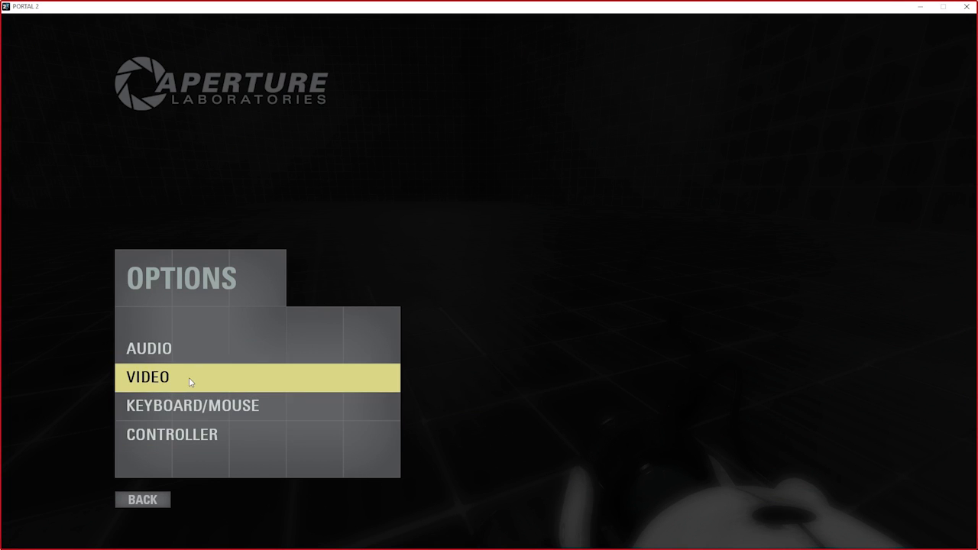
pyautogui.click(202, 407)
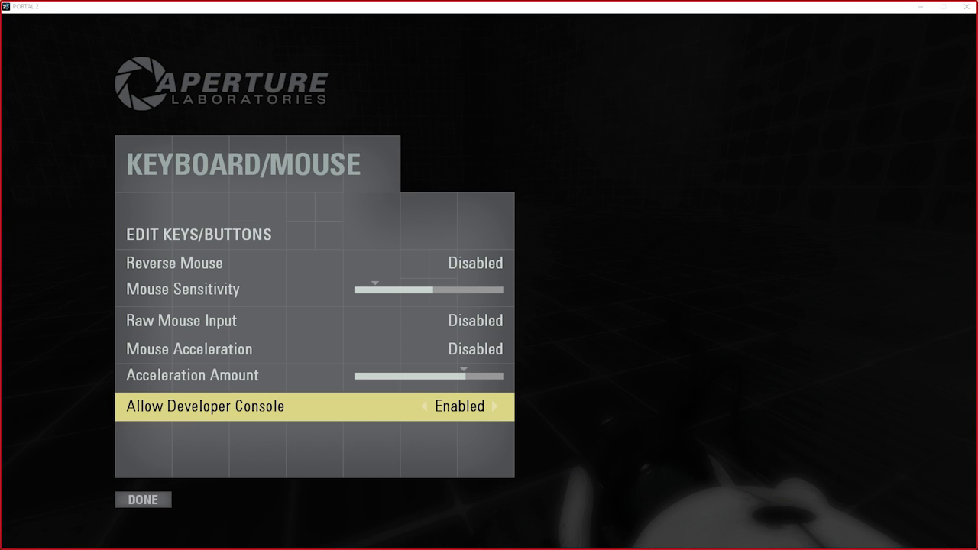
pyautogui.click(310, 207)
pyautogui.press('Escape')
pyautogui.press('Escape')
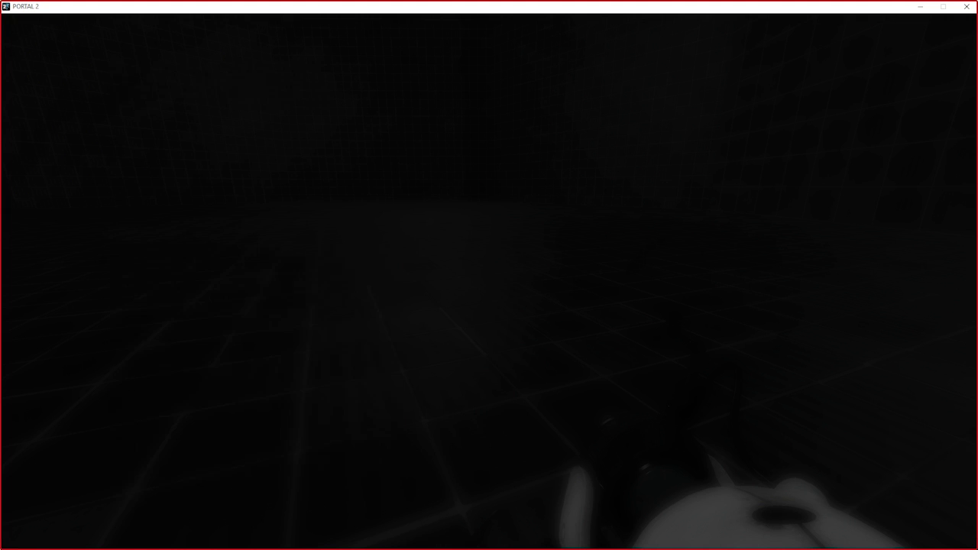
# Load the compiled map in the running game with the console command "map yeast"
pyautogui.press('Escape')
pyautogui.press('`')
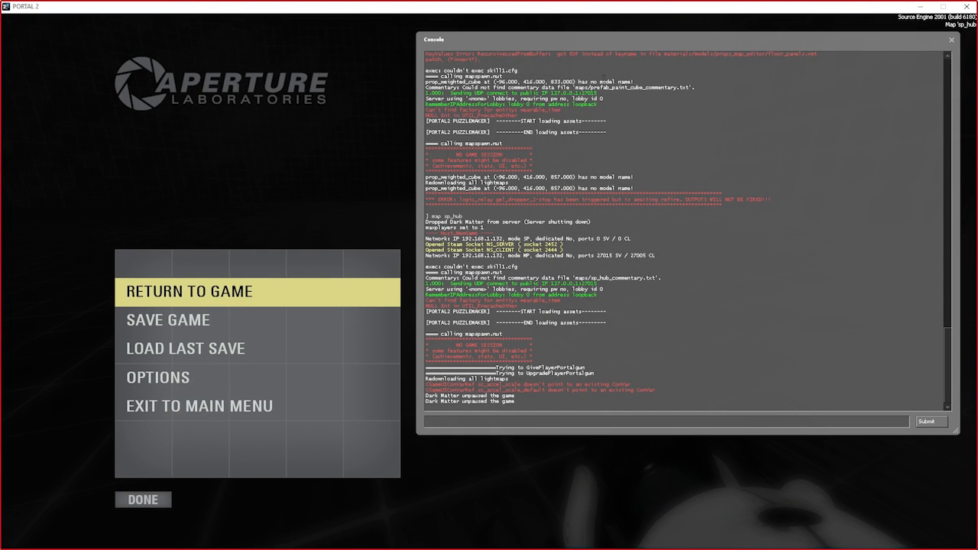
pyautogui.write('map ')
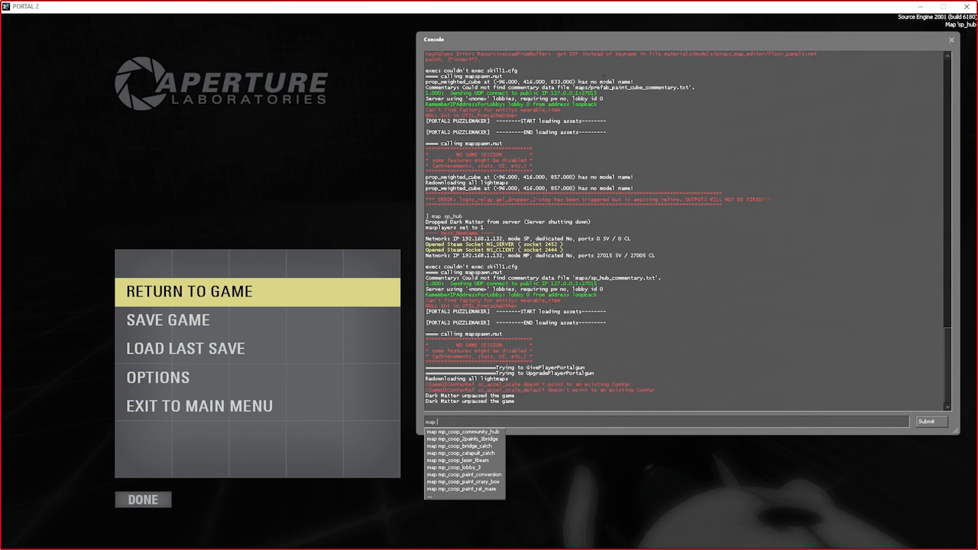
pyautogui.write('s')
pyautogui.write('yea')
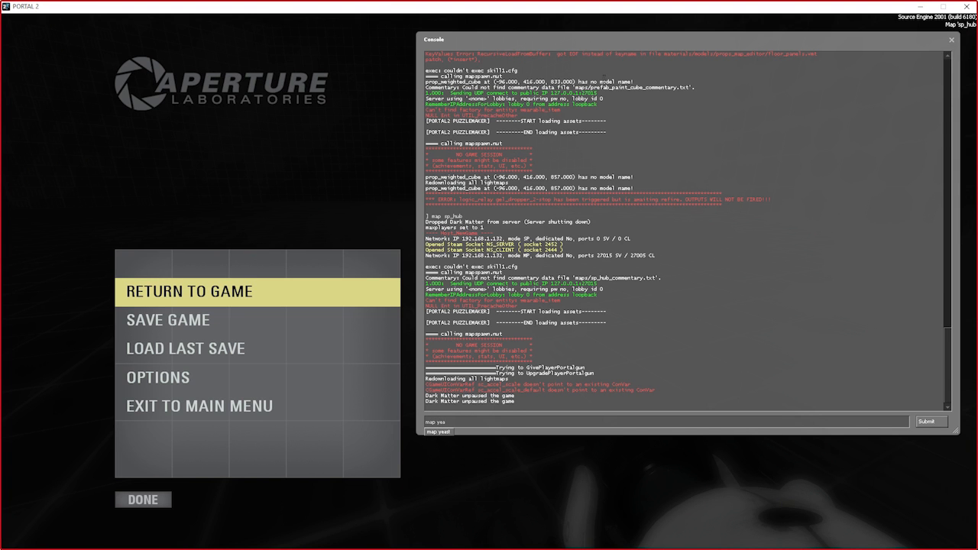
pyautogui.write('st')
pyautogui.press('Return')
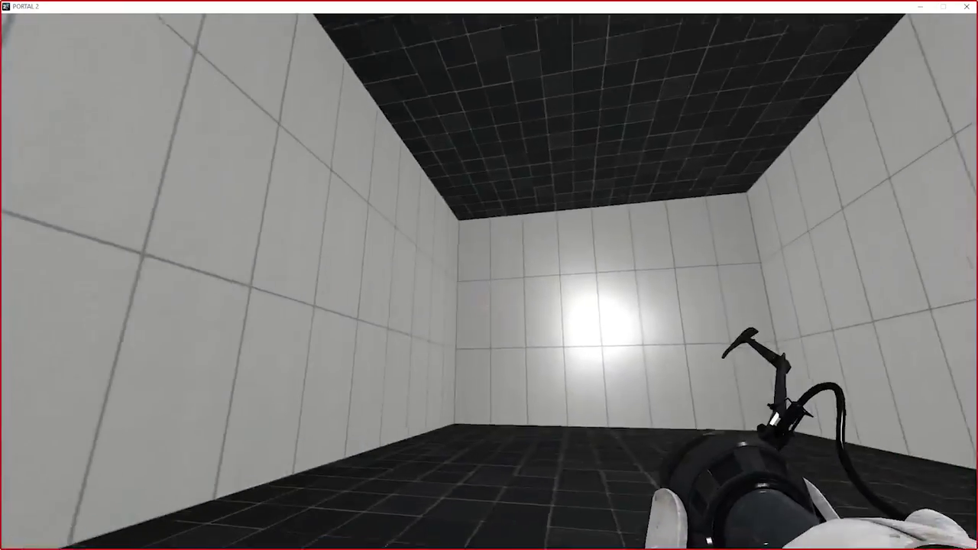
# Test the portal gun in the loaded room by placing a blue and an orange portal on the white walls
pyautogui.click(489, 276)
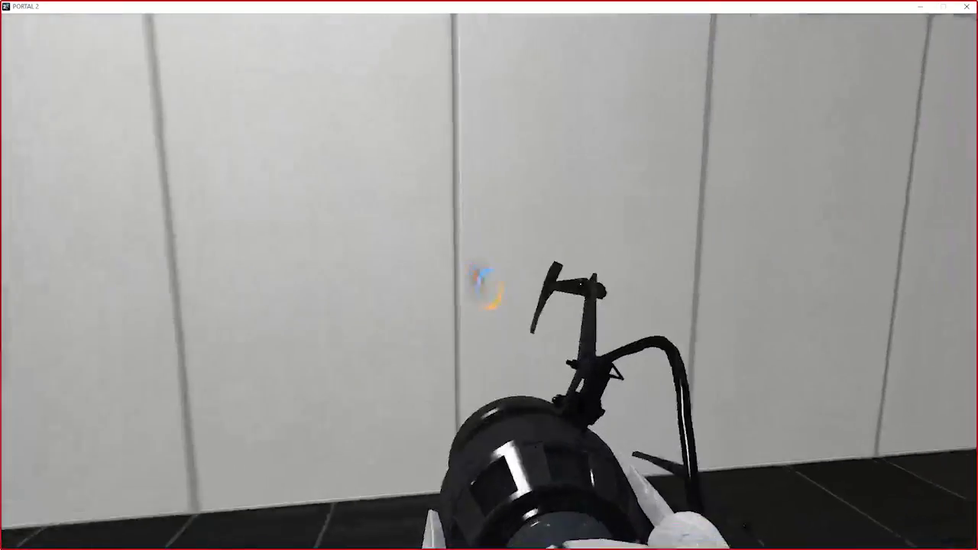
pyautogui.rightClick(489, 275)
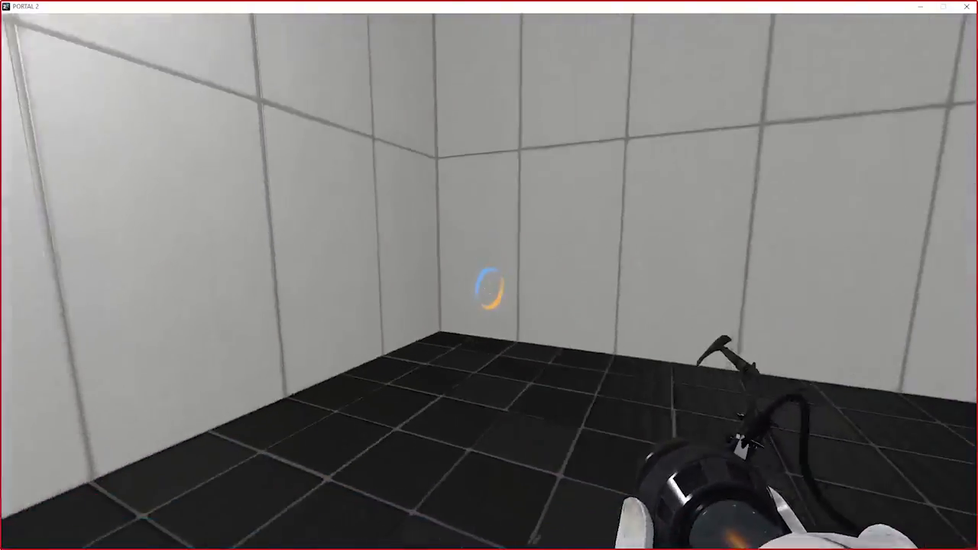
pyautogui.click(489, 288)
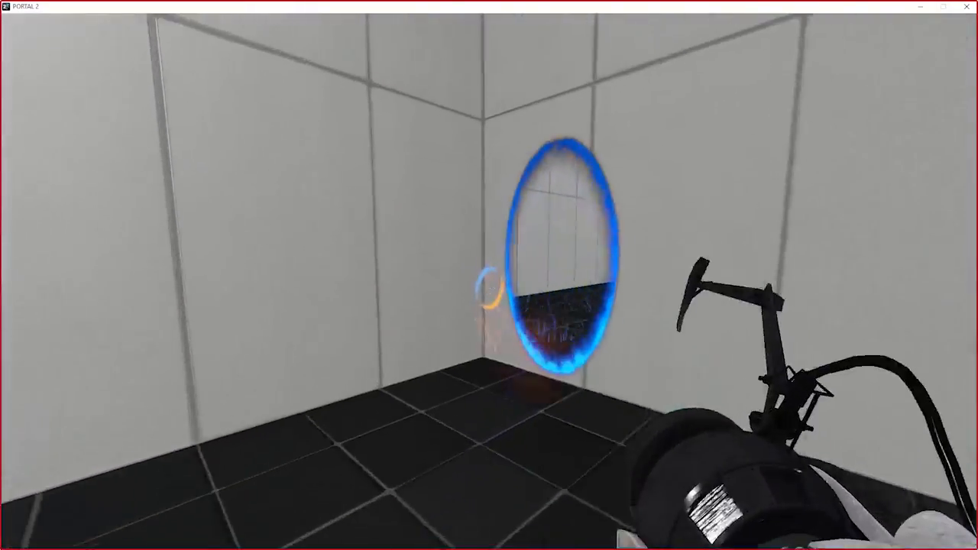
pyautogui.press('w')
pyautogui.rightClick(490, 288)
pyautogui.click(489, 288)
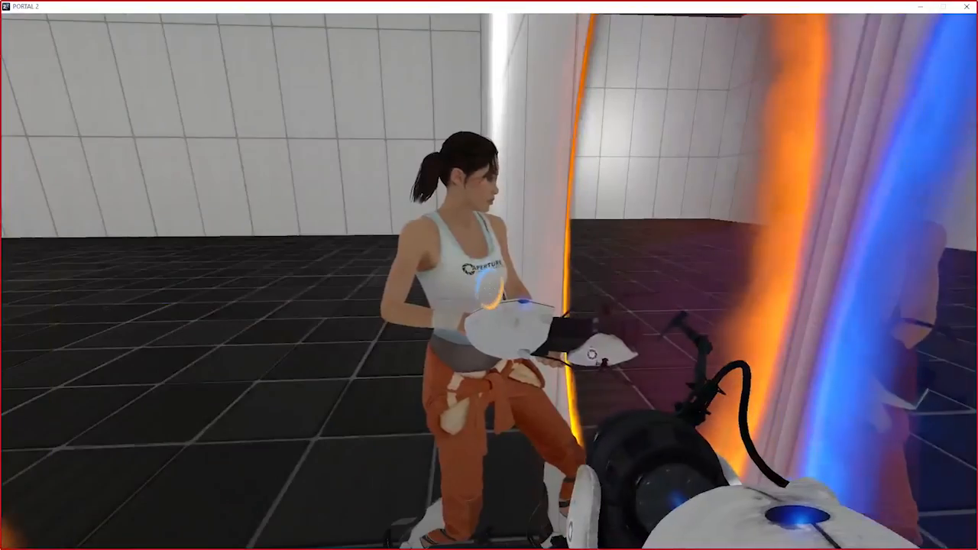
pyautogui.scroll(1, 489, 289)
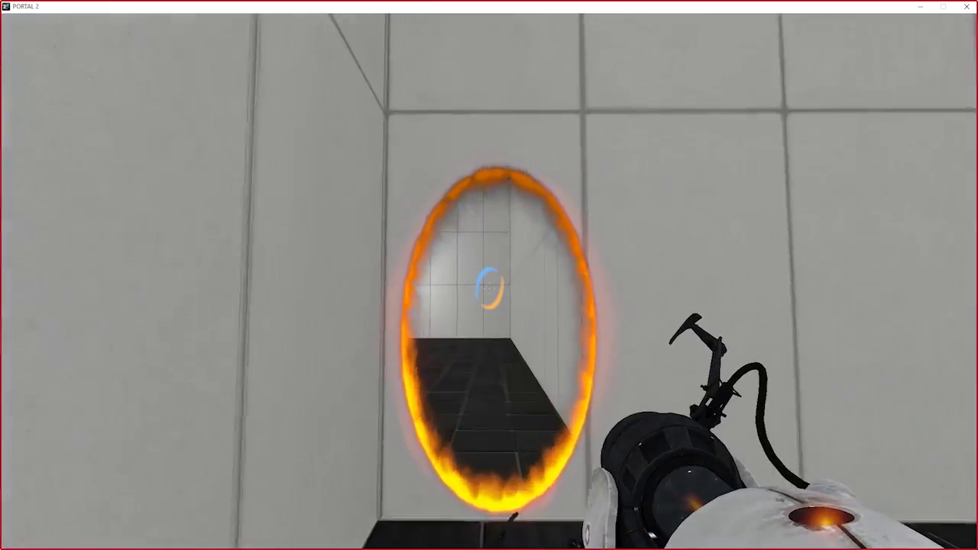
# Walk through the linked portals repeatedly to check that they work in the room
pyautogui.press('w')
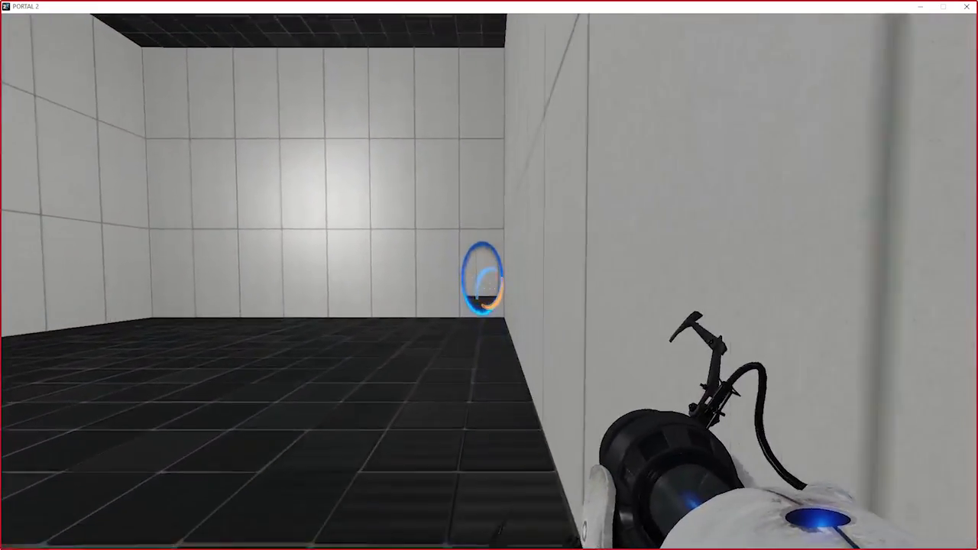
pyautogui.press('w')
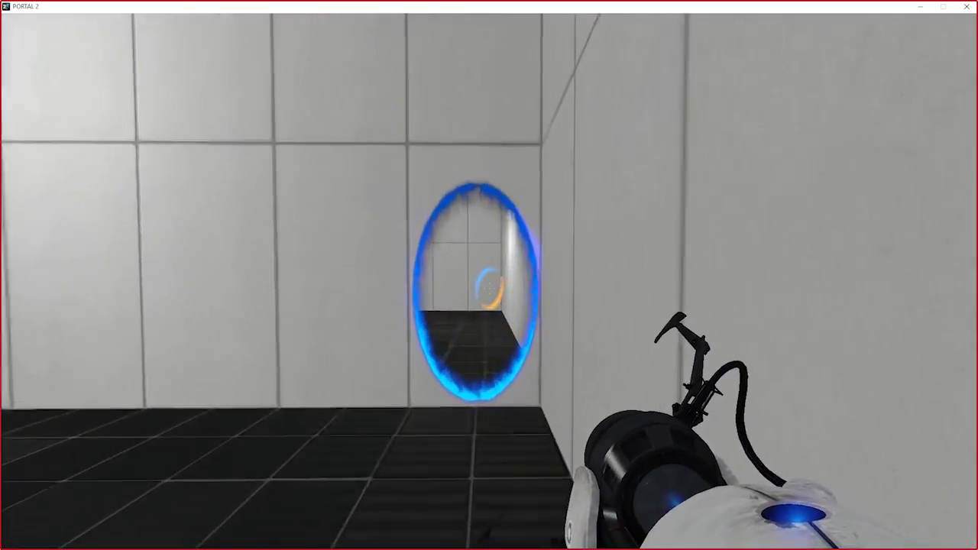
pyautogui.press('w')
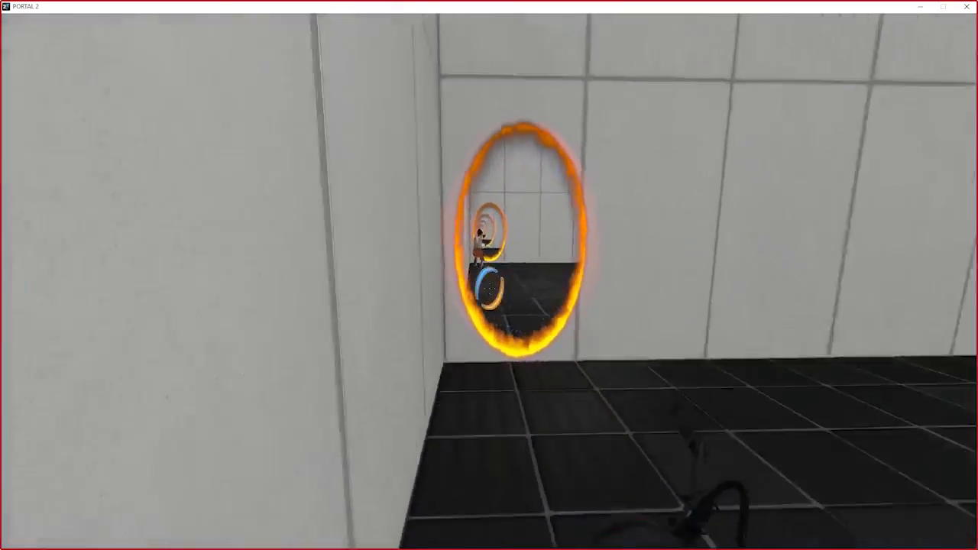
pyautogui.press('w')
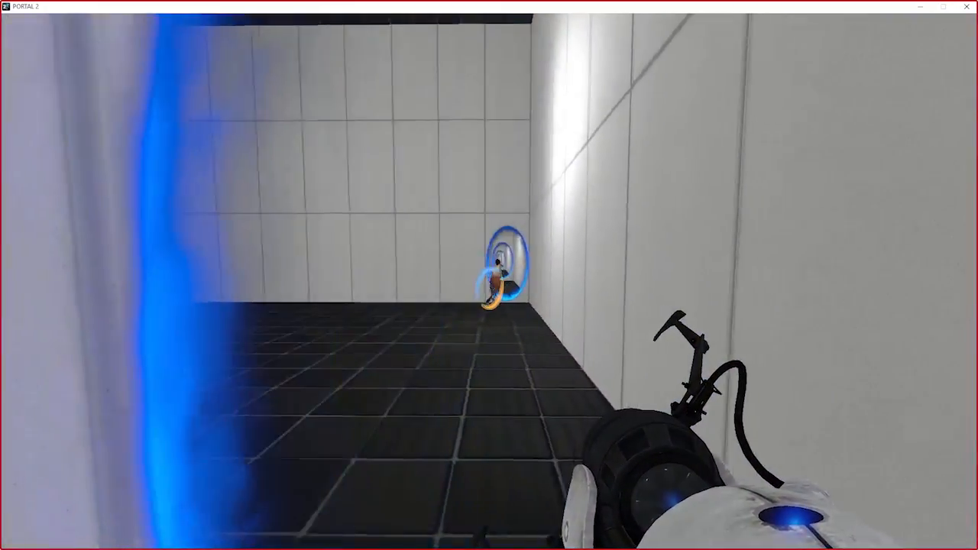